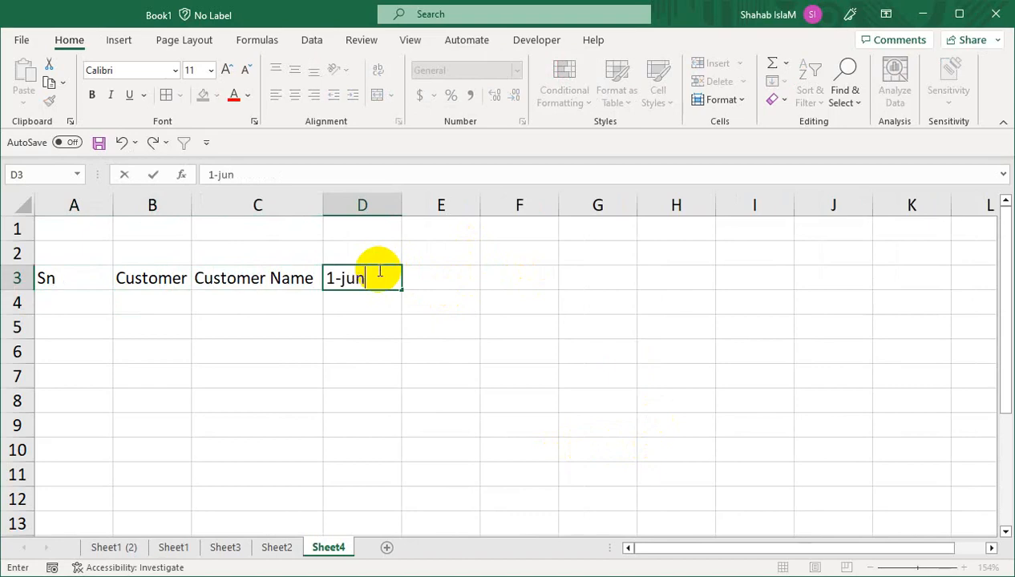
Step: Enter the date 1-Jun-23 in D3 and fill the date series across to 5-Jun-23 in H3
key(Return)
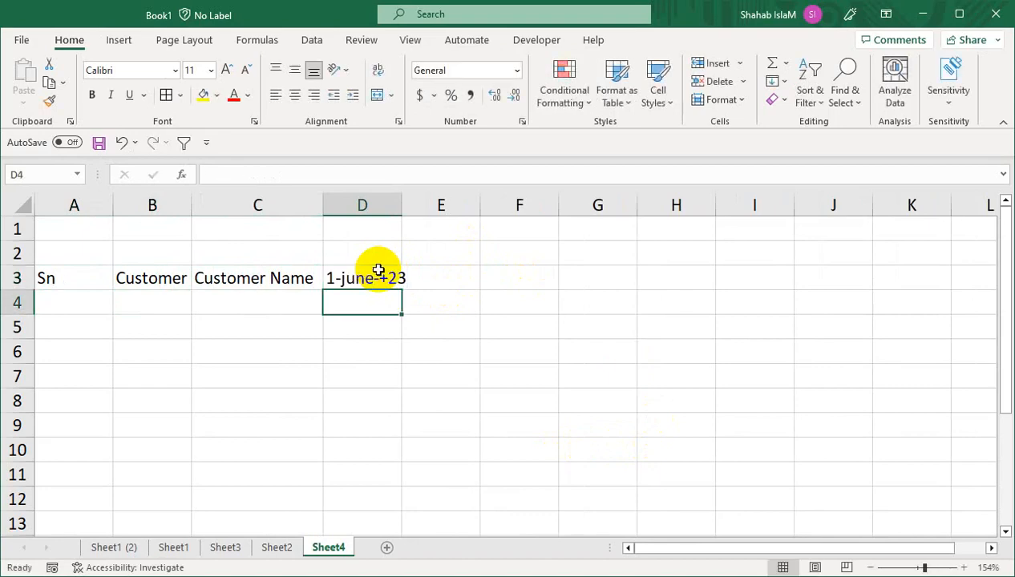
double_click(378, 271)
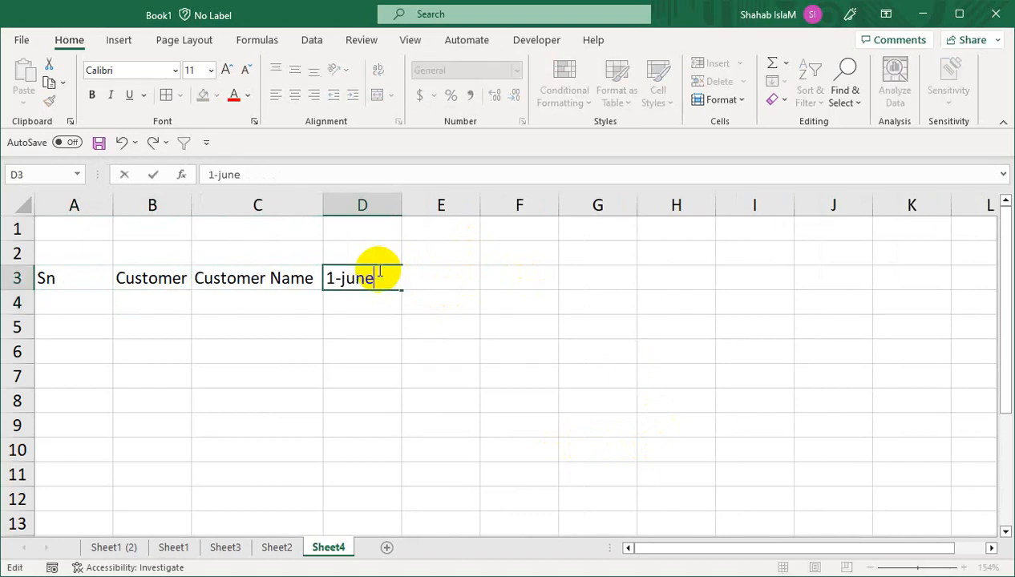
text(23)
key(Return)
click(379, 271)
drag(399, 289, 661, 307)
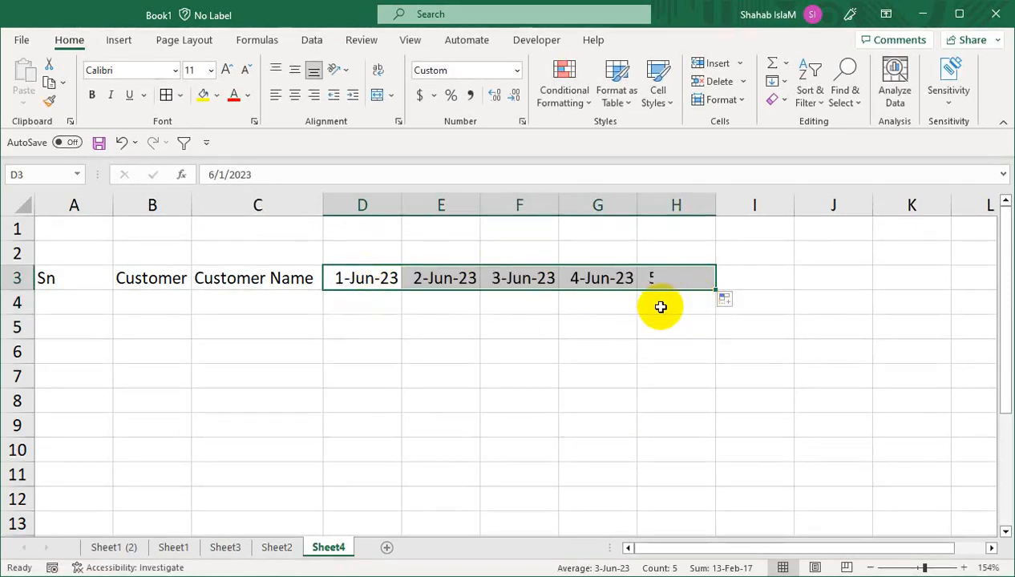
Step: Number the rows 1 to 8 in A4:A11 under Sn and centre the numbers
click(91, 301)
text(1)
key(Return)
text(2)
key(Return)
key(Return)
drag(95, 300, 94, 491)
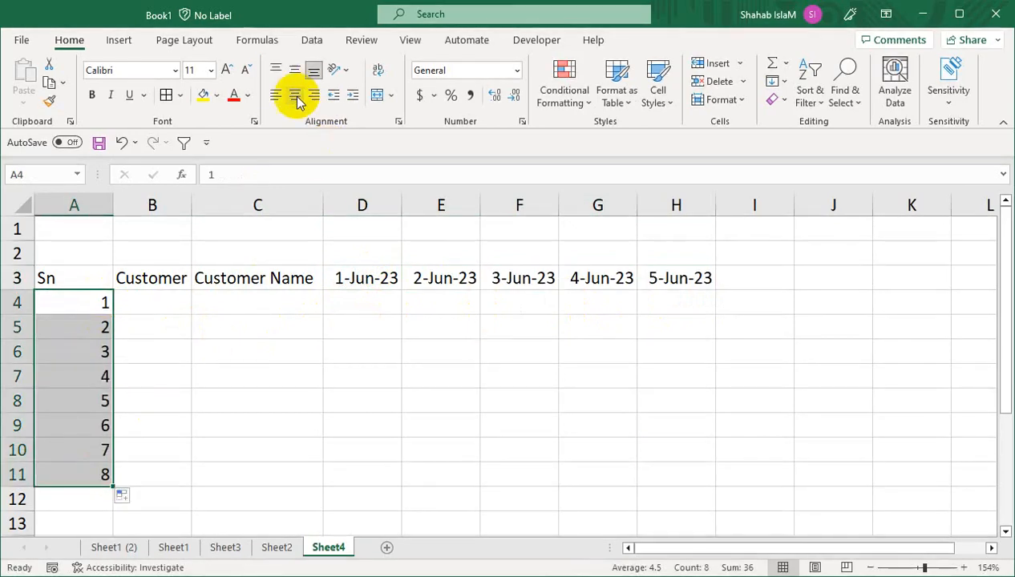
click(294, 95)
Step: AutoFit the Customer Type column and apply list data validation to B4:B11 with the source "Direct Customer, Regular Cusotmer"
click(159, 305)
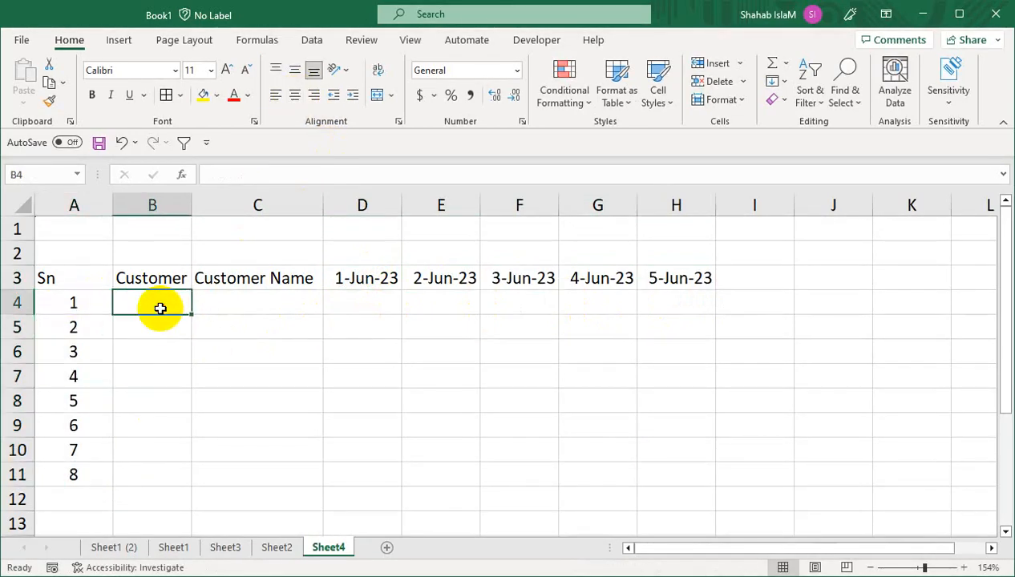
double_click(194, 197)
drag(189, 301, 161, 480)
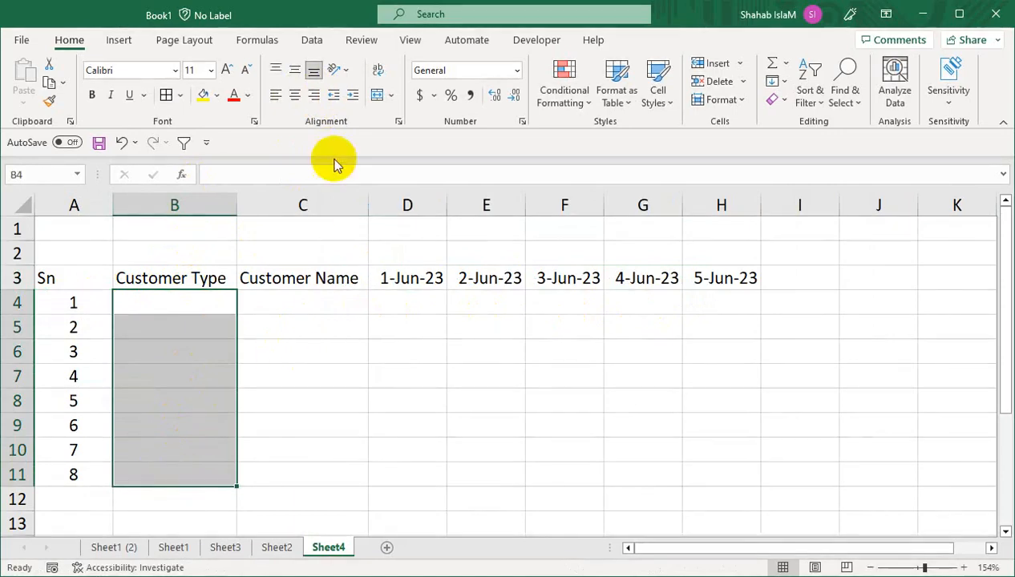
click(310, 42)
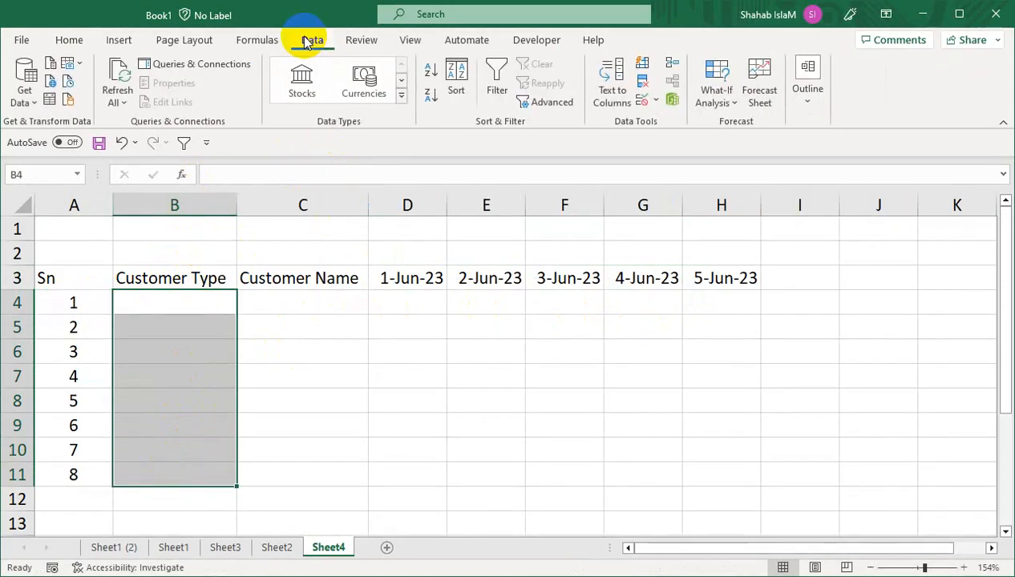
click(654, 104)
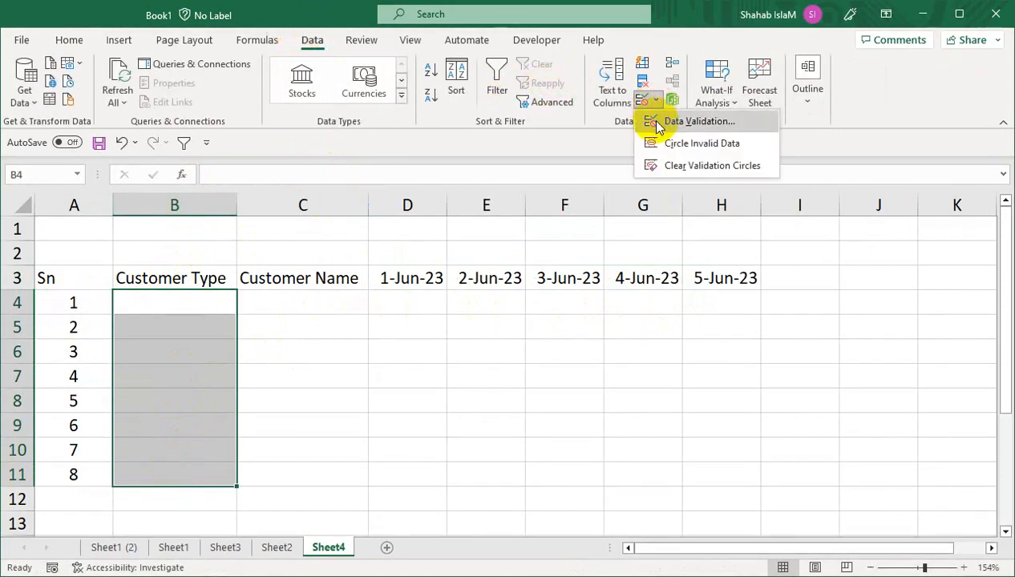
click(657, 118)
drag(601, 274, 424, 283)
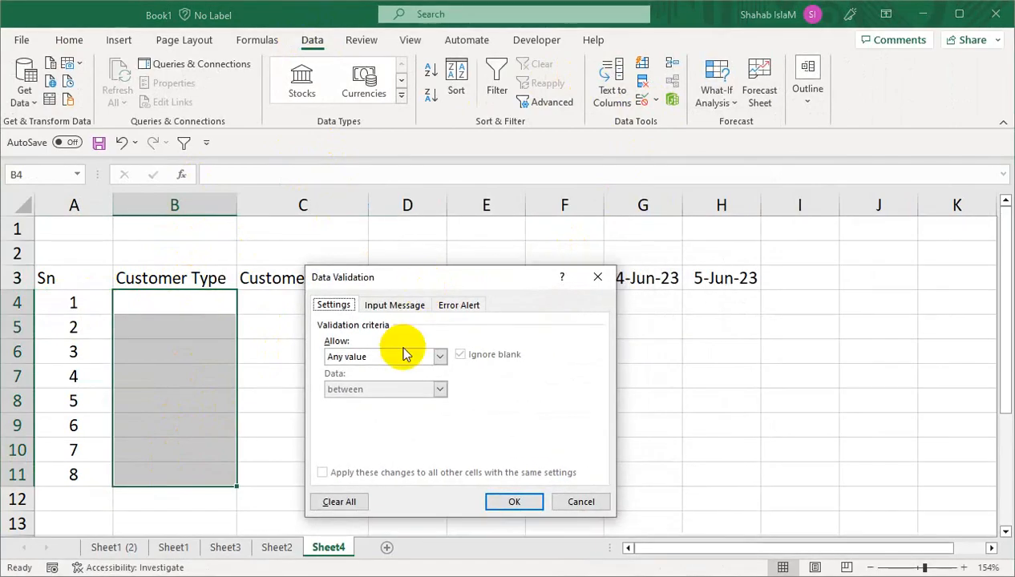
click(408, 354)
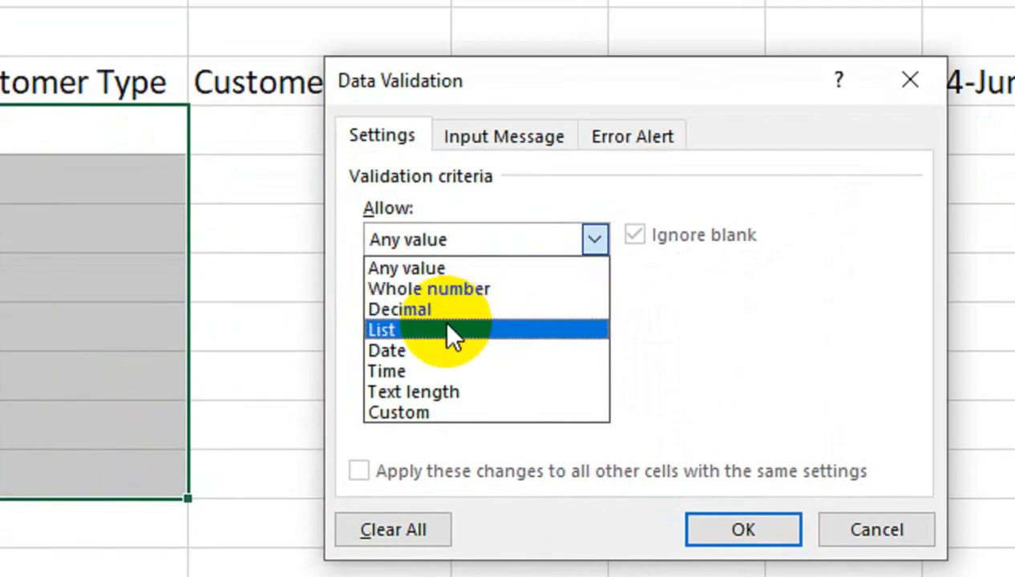
click(365, 402)
click(396, 369)
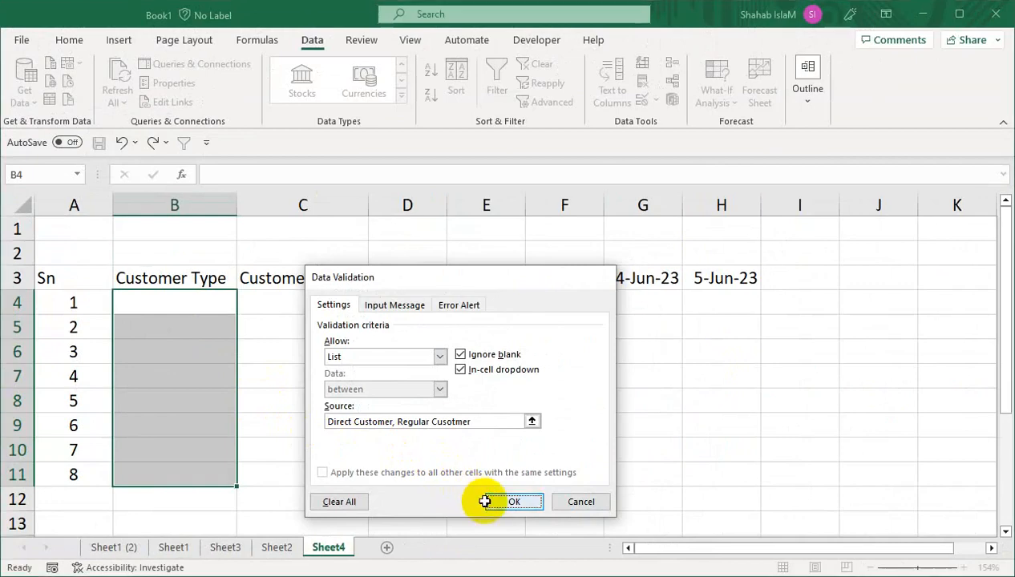
click(902, 436)
Step: Apply all borders to A4:K11 and extend the date headers from H3 to 8-Jun-23 in K3
click(74, 41)
drag(74, 314, 935, 475)
click(166, 96)
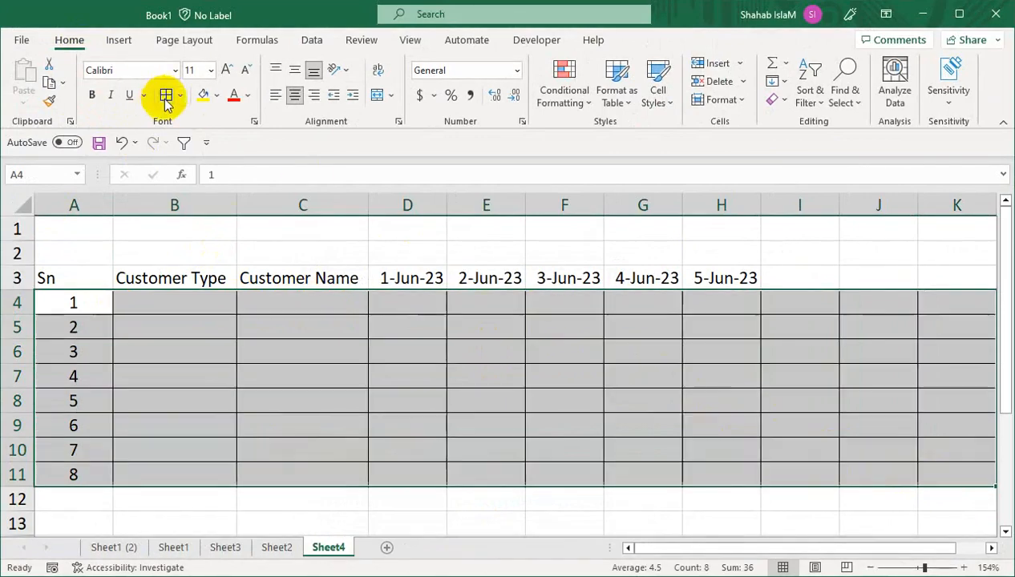
click(704, 277)
drag(762, 289, 963, 277)
Step: Choose Direct Customer for B4 and Regular Cusotmer for B5, filling the latter down to B11
click(295, 298)
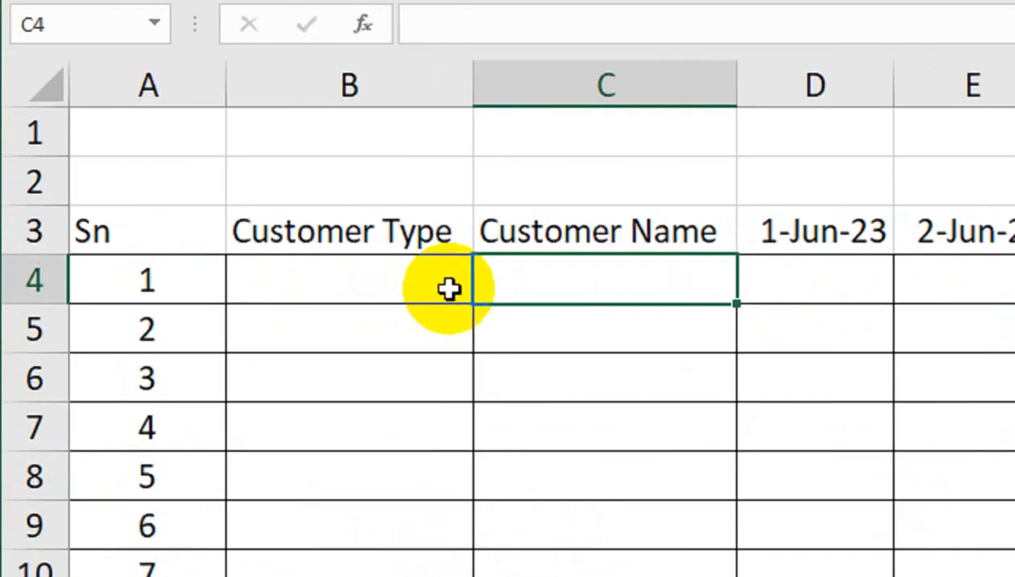
click(226, 307)
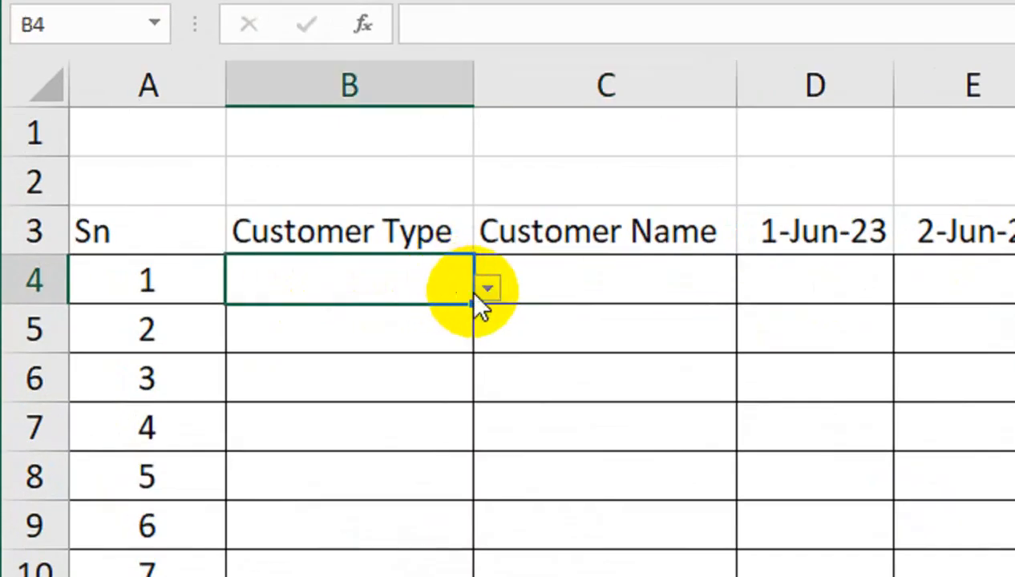
click(244, 306)
click(445, 322)
click(424, 332)
click(488, 338)
click(446, 403)
drag(363, 321, 321, 576)
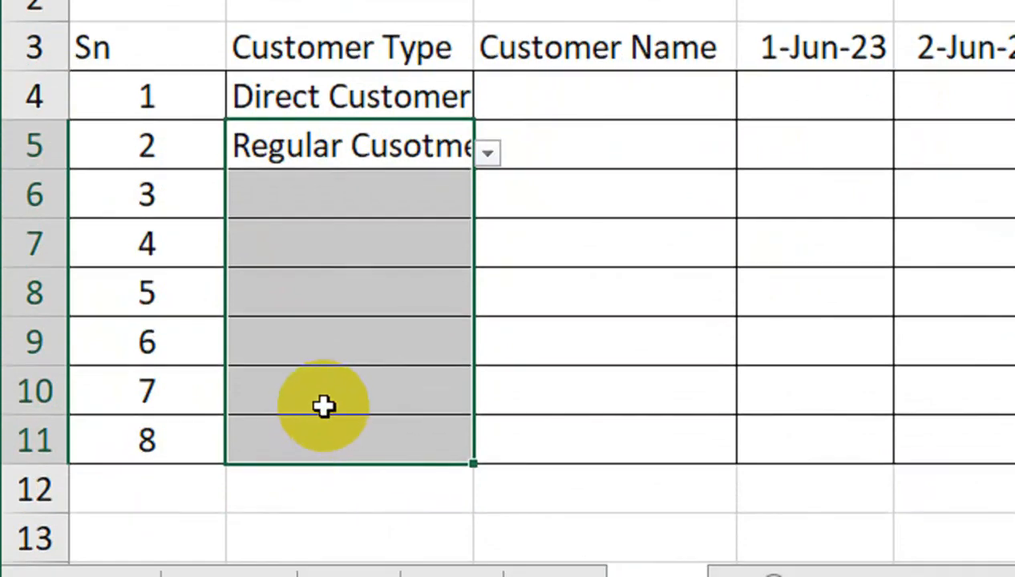
key(ctrl+d)
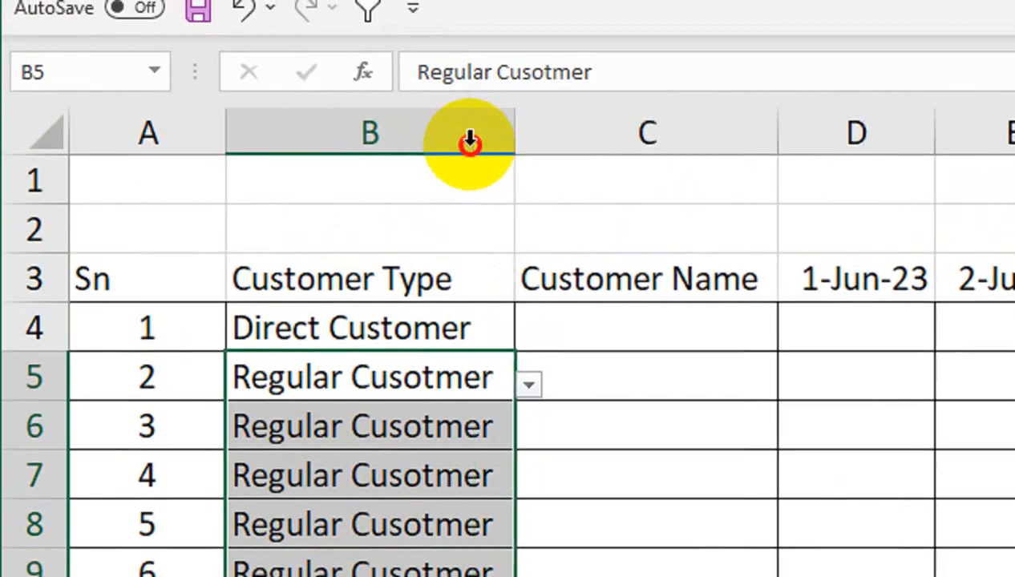
Step: Apply list data validation to the Customer Name cells C4:C11 using the source =Sheet2!$A$1:$A$12
drag(591, 324, 588, 576)
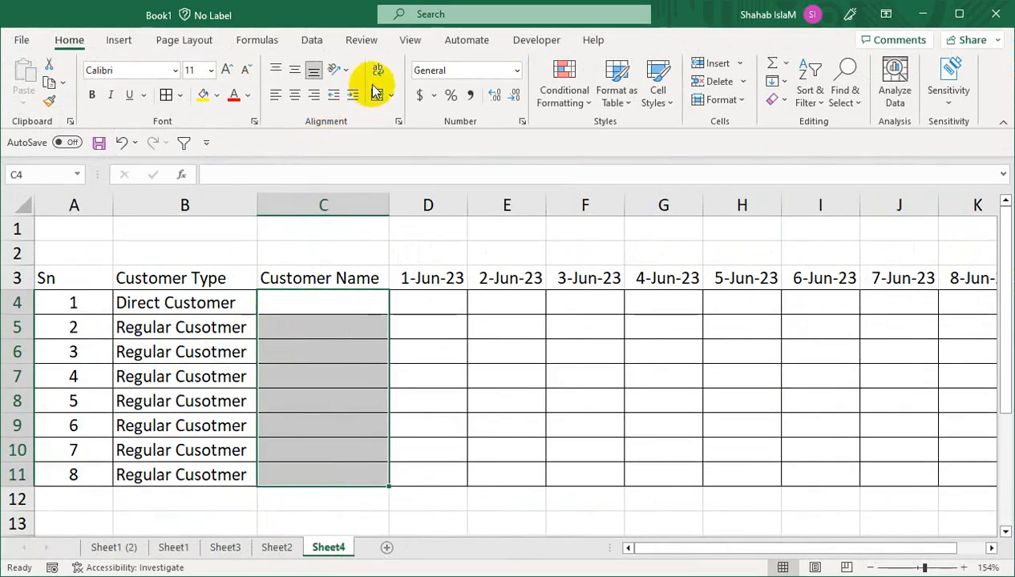
click(312, 40)
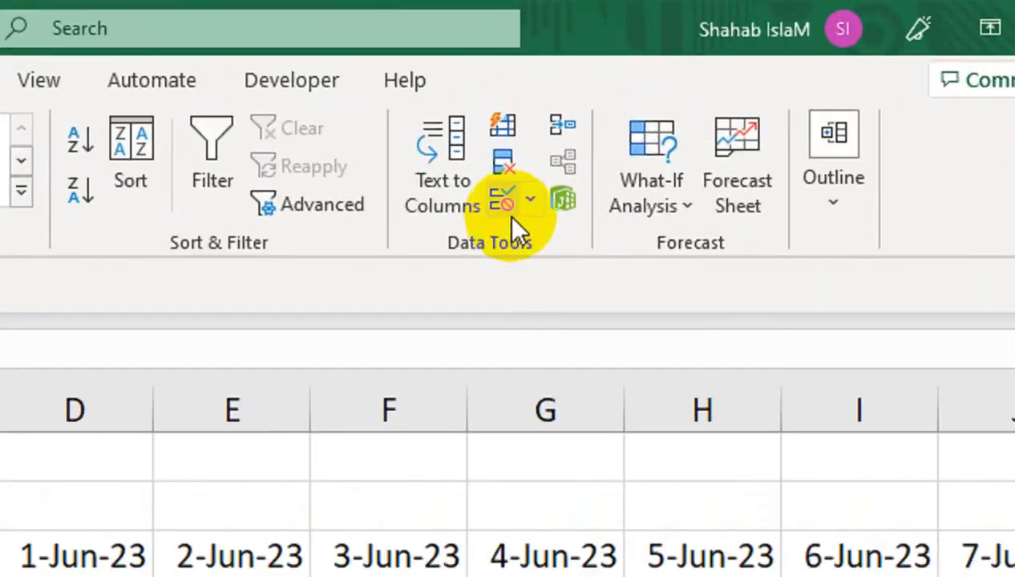
click(527, 200)
click(523, 244)
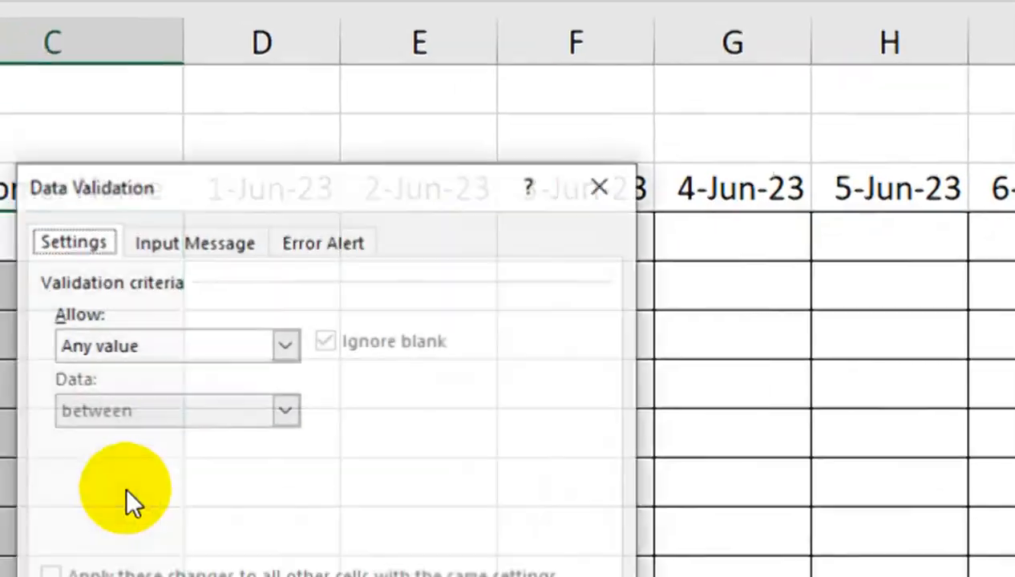
click(268, 327)
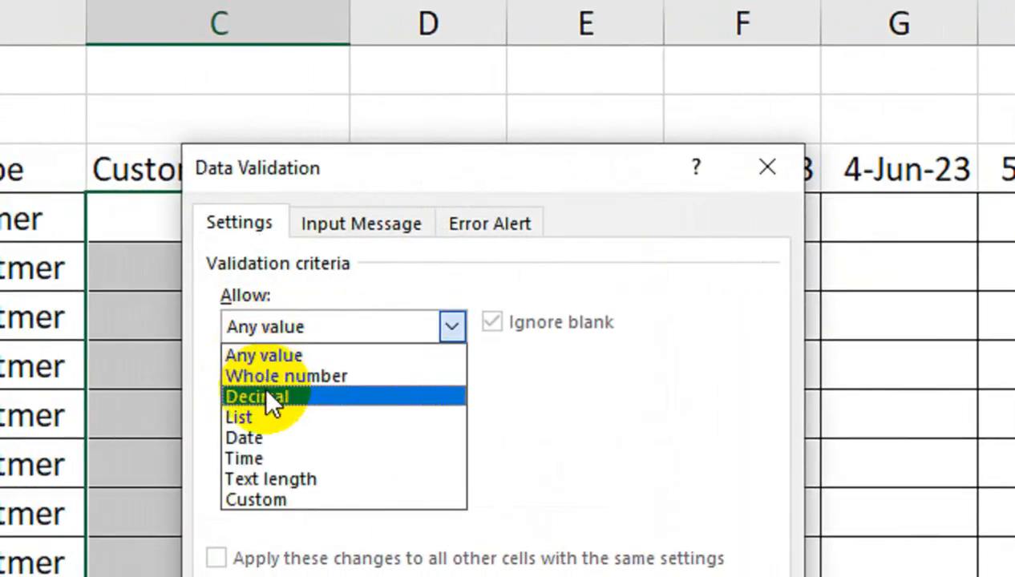
click(264, 417)
click(267, 442)
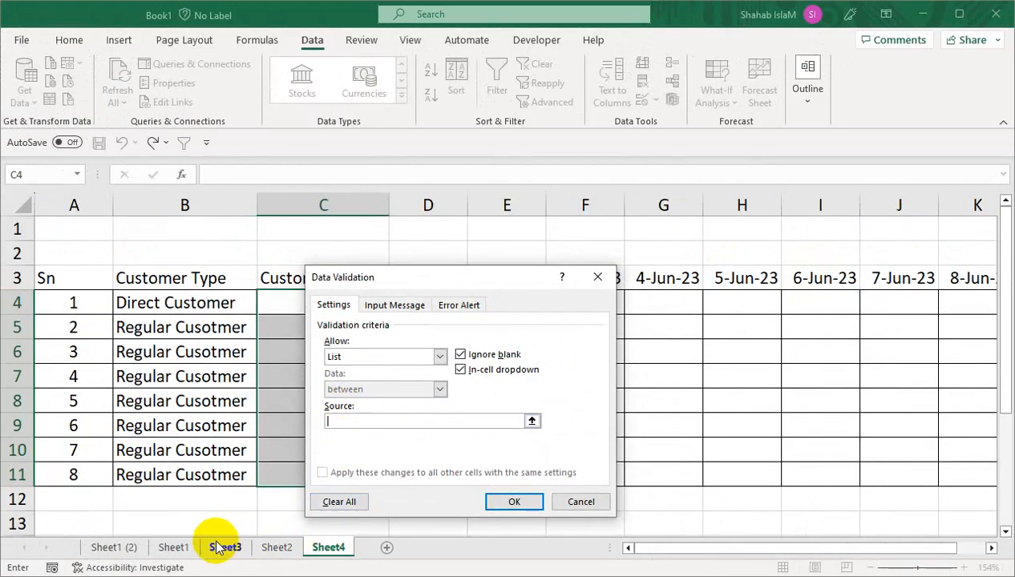
click(276, 548)
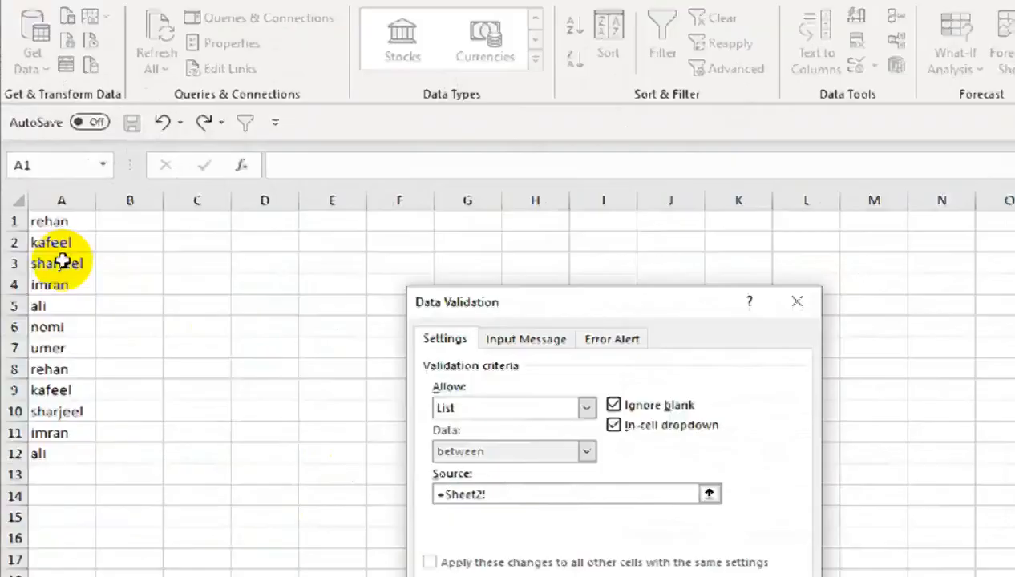
drag(32, 223, 33, 244)
drag(86, 293, 58, 437)
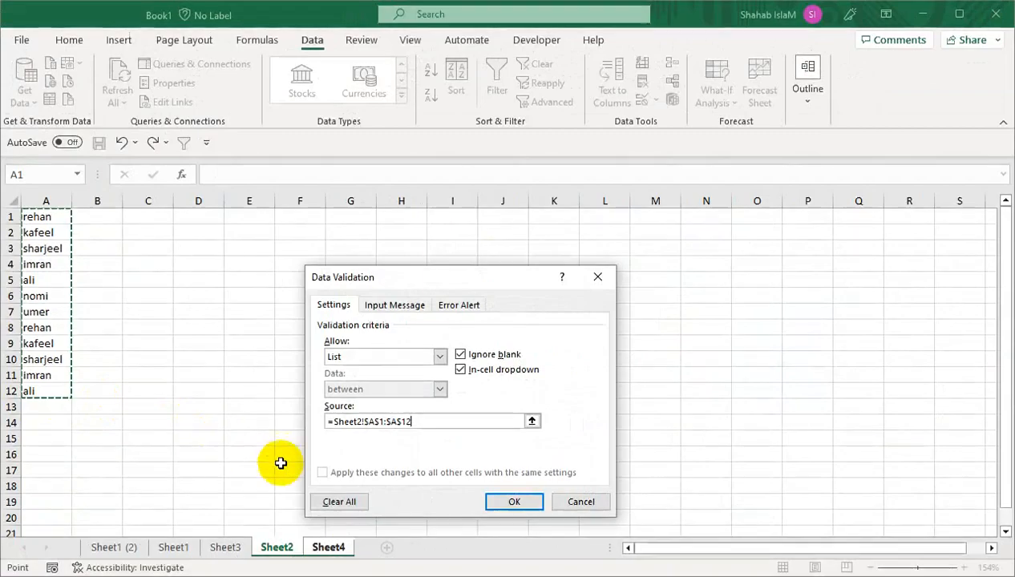
click(514, 501)
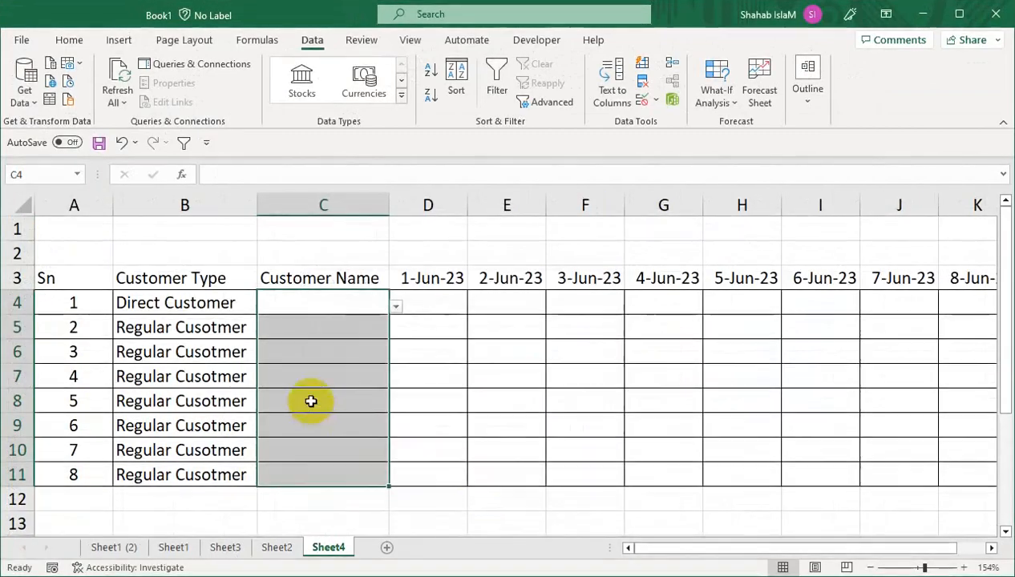
Step: Choose a customer name from the dropdown list for each of the cells C4 to C7
click(396, 306)
click(353, 341)
click(354, 337)
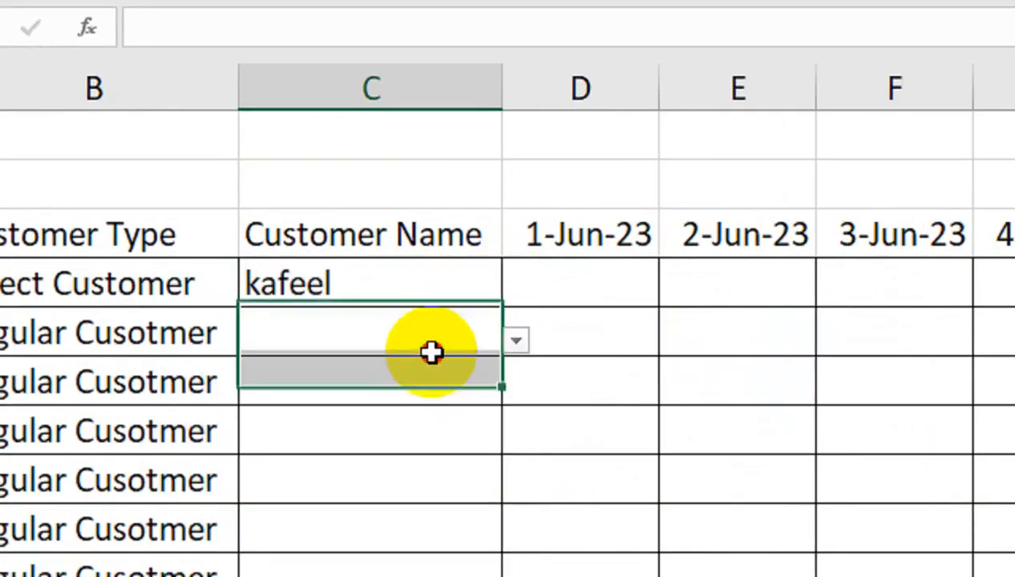
click(395, 331)
click(464, 377)
click(469, 384)
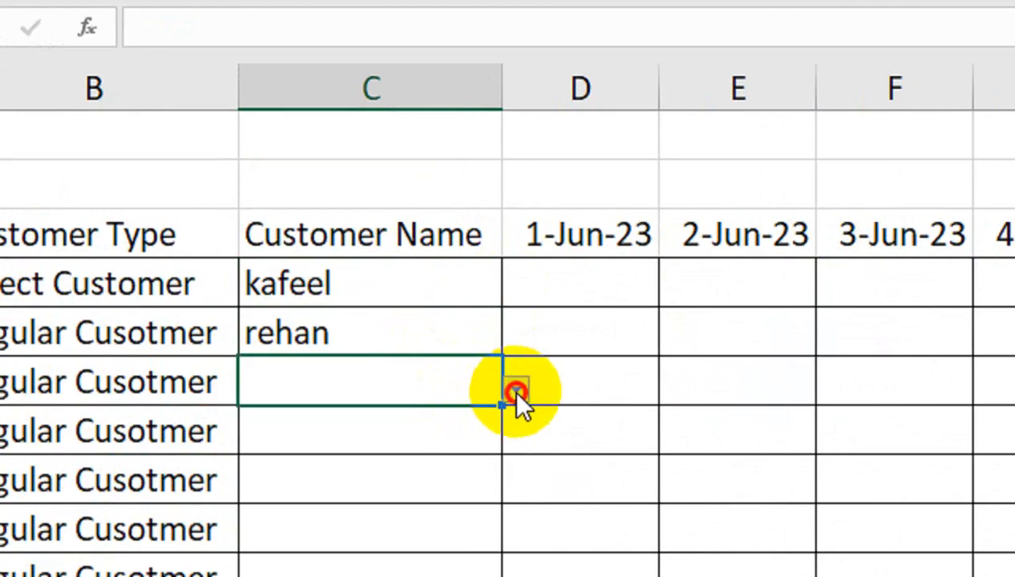
click(517, 396)
click(398, 487)
click(429, 397)
click(513, 404)
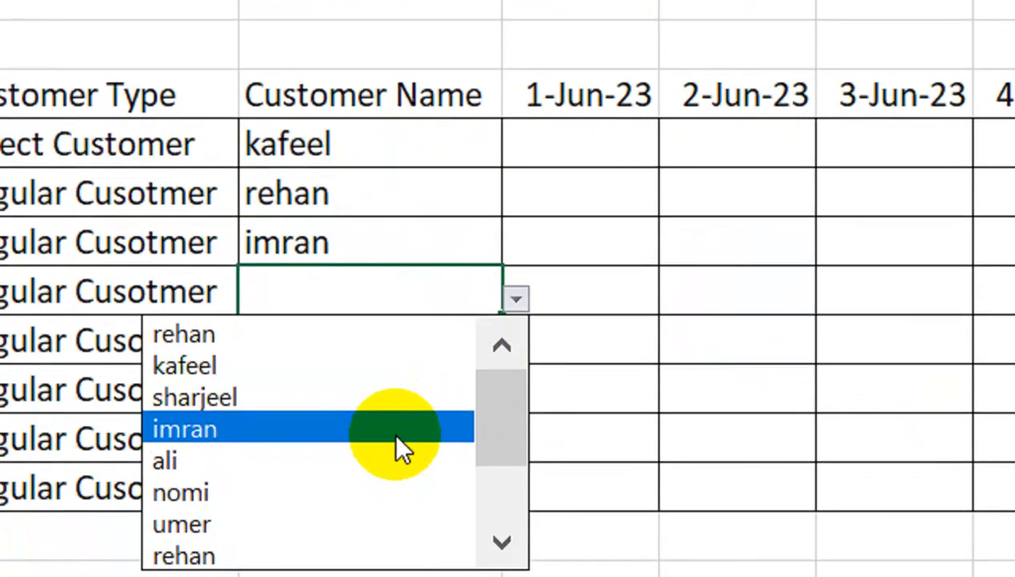
click(392, 461)
Step: Pick the seventh, eighth and eleventh customer names in the dropdown list for C8, C9 and C10 respectively
click(473, 357)
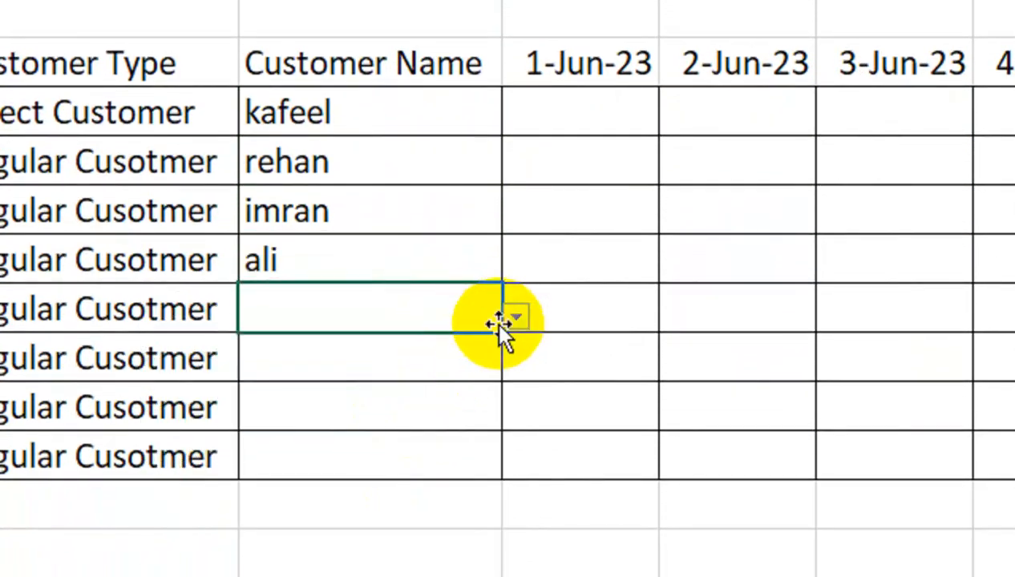
click(516, 347)
click(394, 524)
click(437, 343)
click(516, 350)
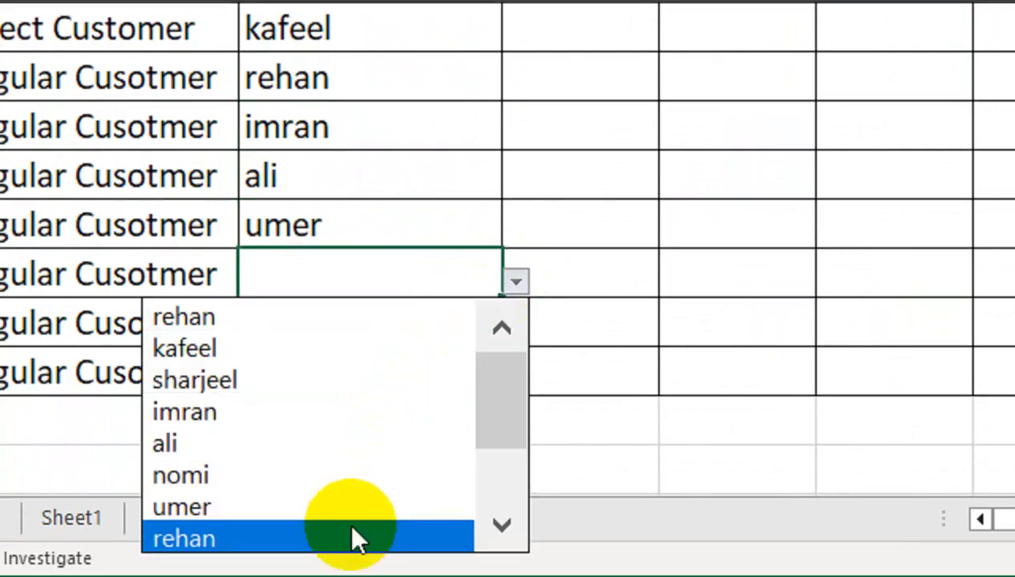
click(356, 539)
click(420, 327)
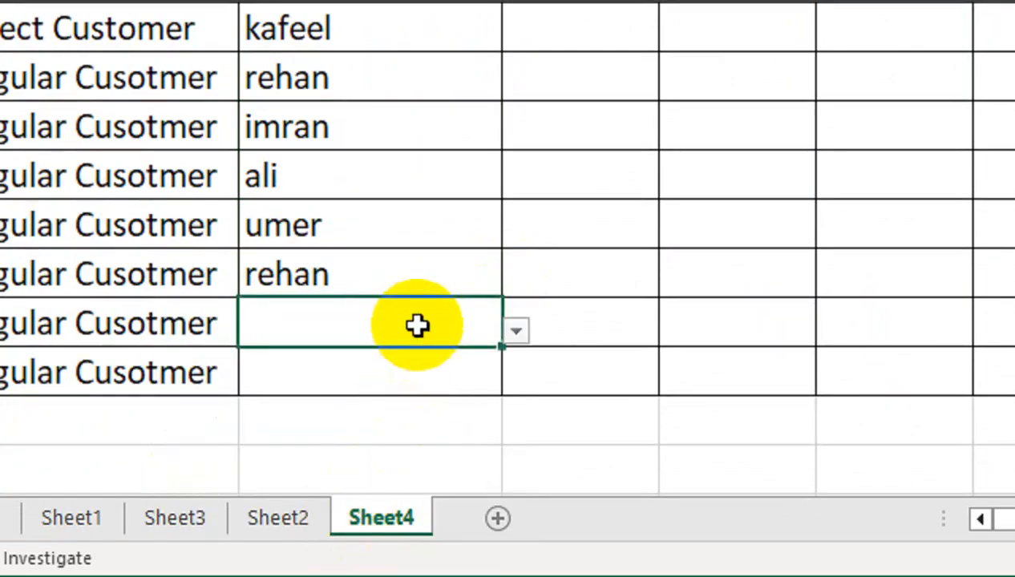
click(520, 330)
drag(505, 144, 512, 193)
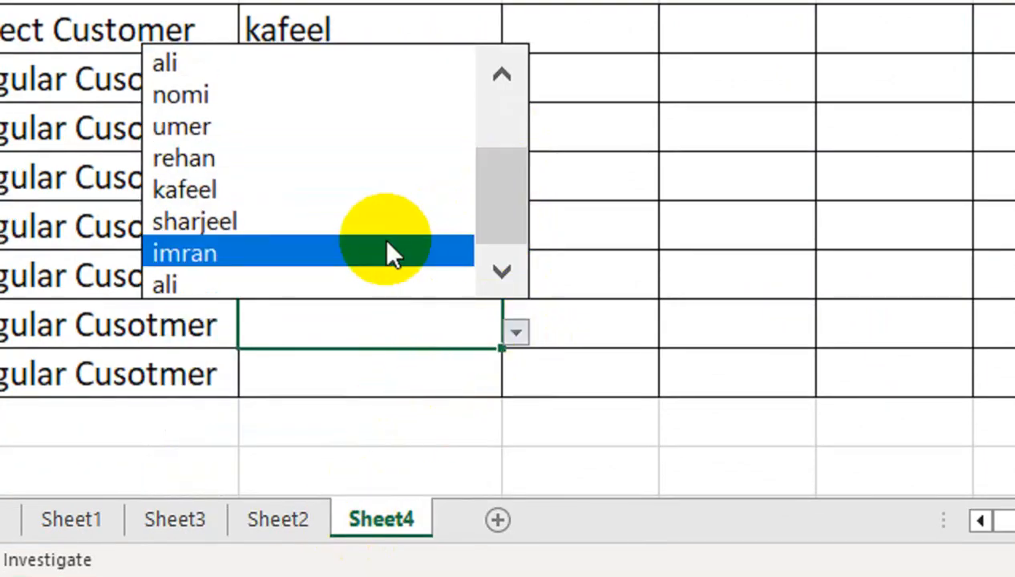
click(390, 253)
Step: Try the eighth and twelfth customer names from the dropdown list in C11
click(378, 369)
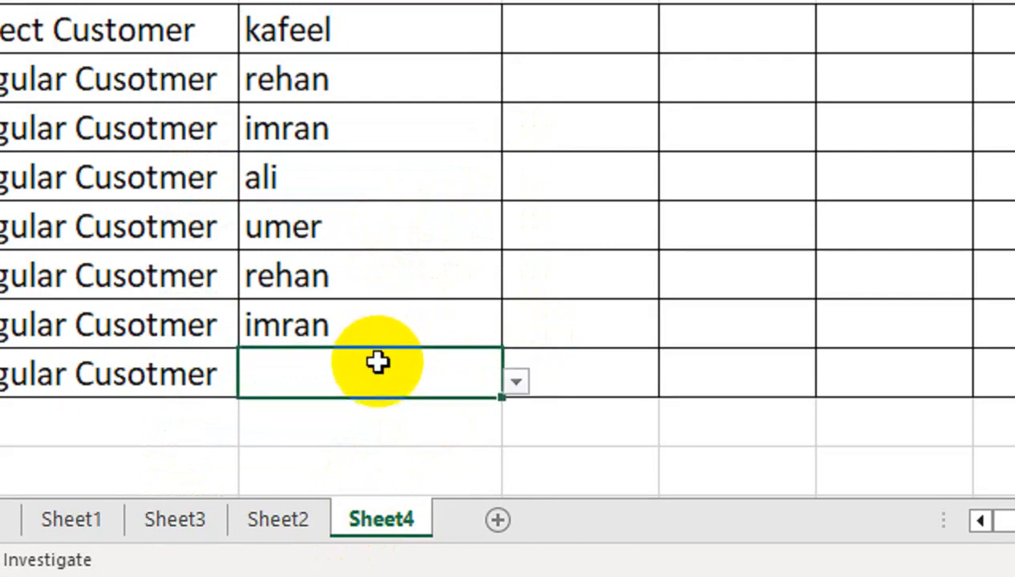
click(516, 380)
click(409, 333)
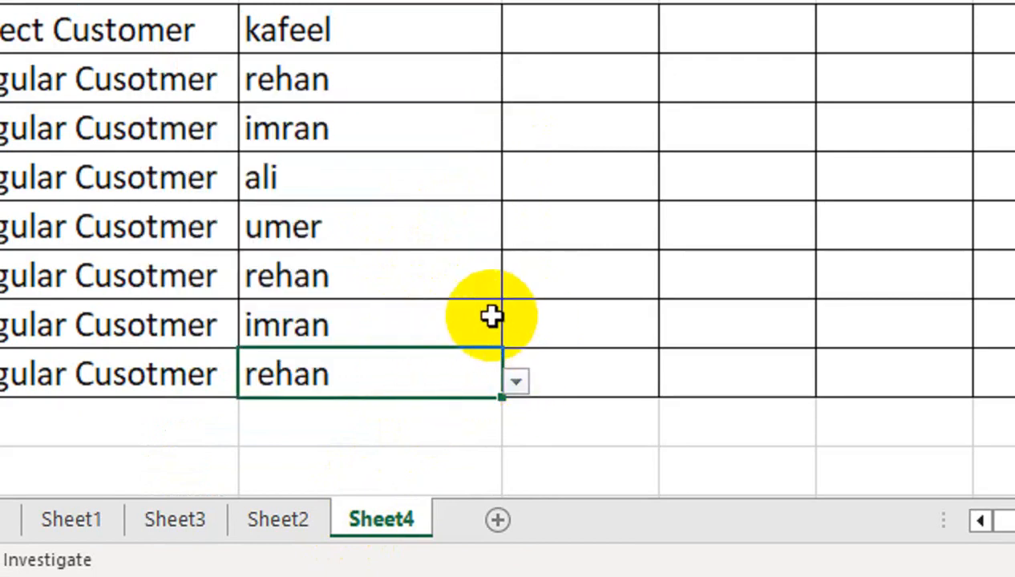
click(515, 380)
drag(518, 236, 518, 295)
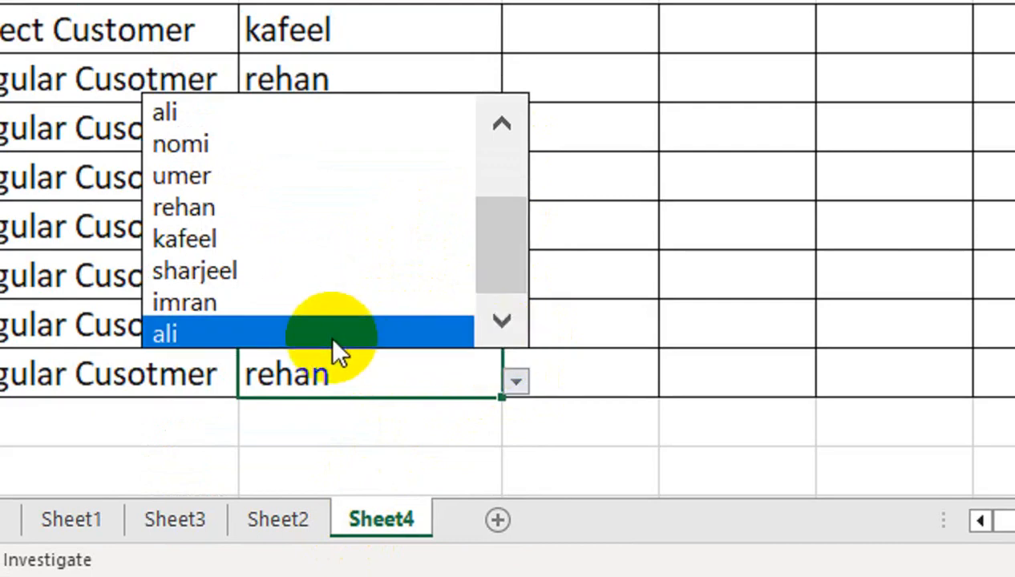
click(346, 349)
Step: Change C11 to the tenth customer name in its dropdown list, and set C10 to the sixth name after trying the seventh
click(516, 380)
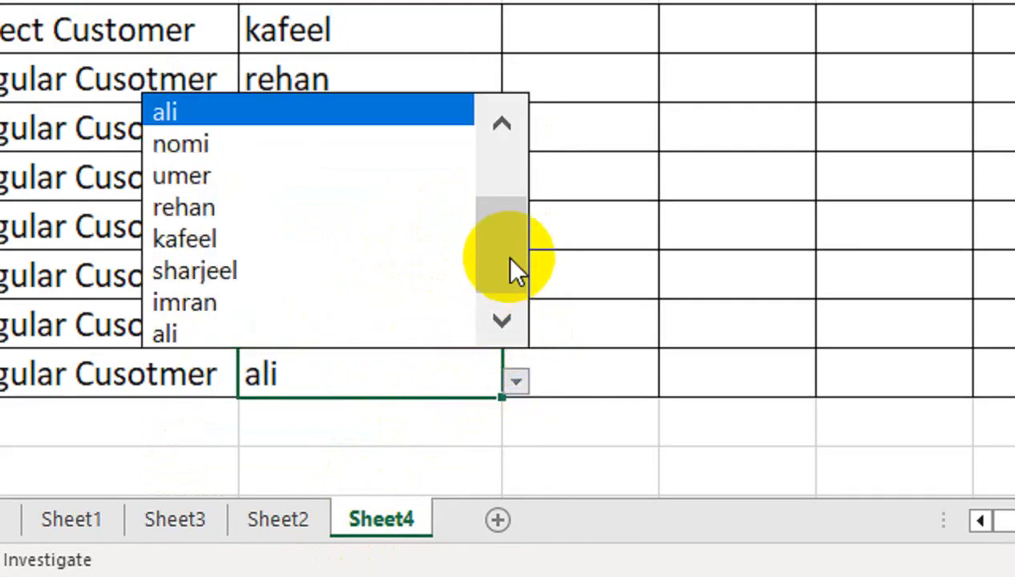
click(364, 270)
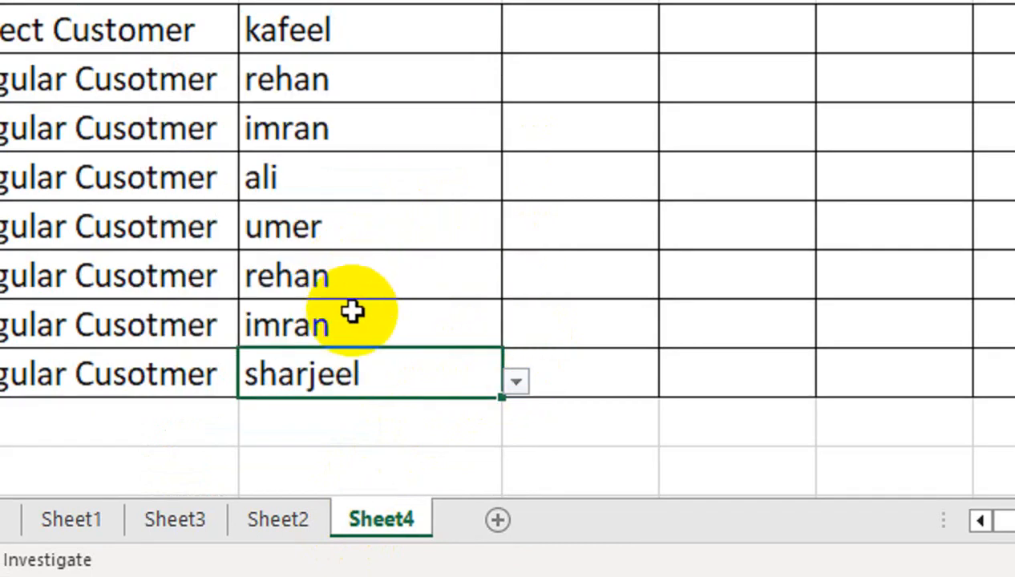
click(361, 317)
click(514, 332)
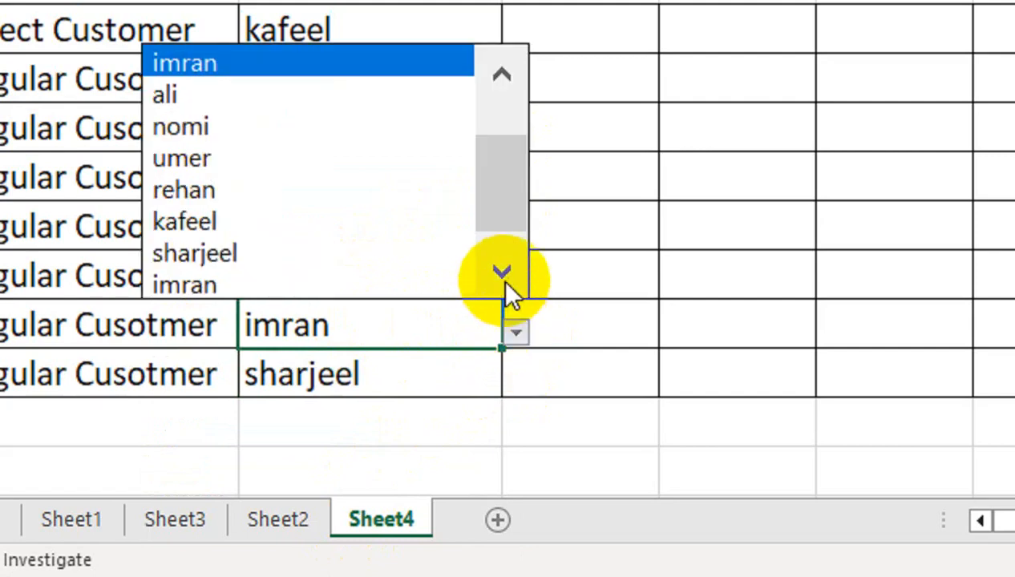
click(405, 163)
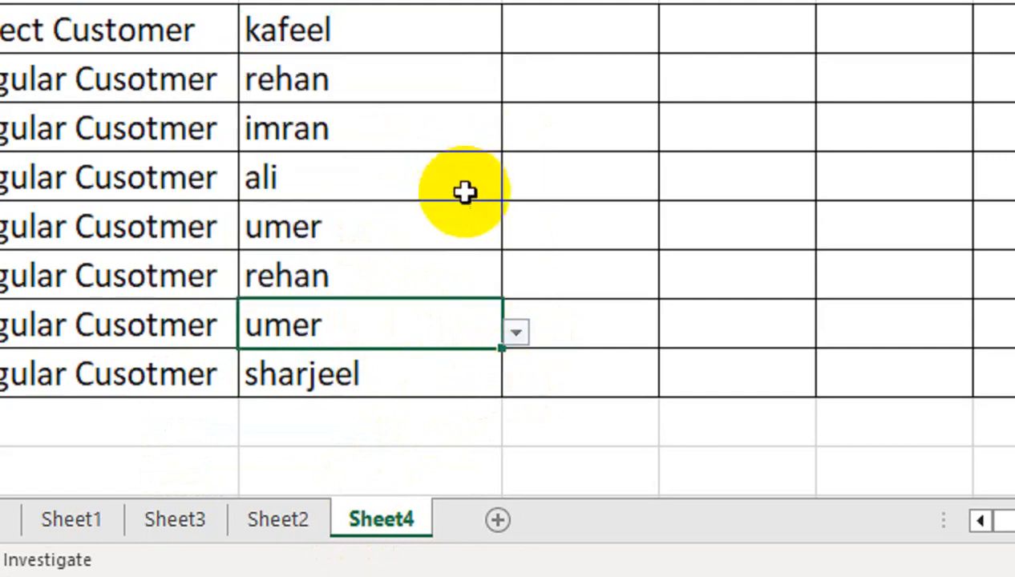
click(515, 319)
click(495, 331)
click(516, 331)
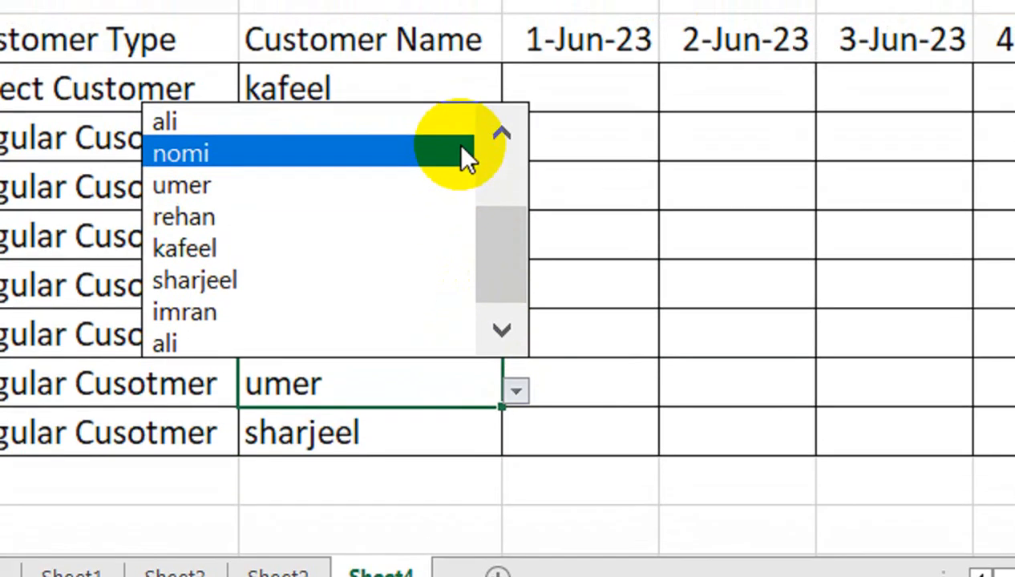
click(466, 154)
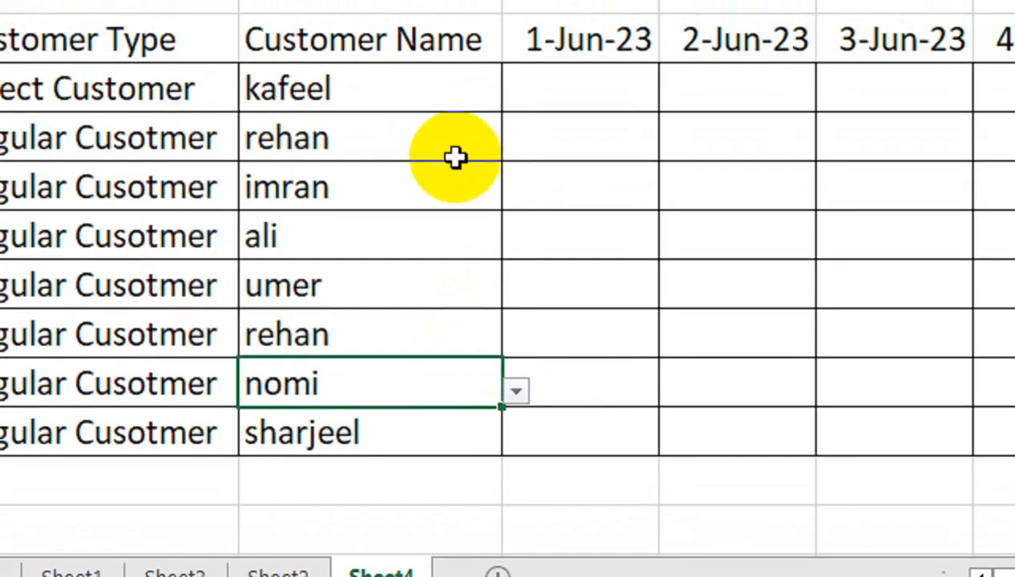
click(454, 158)
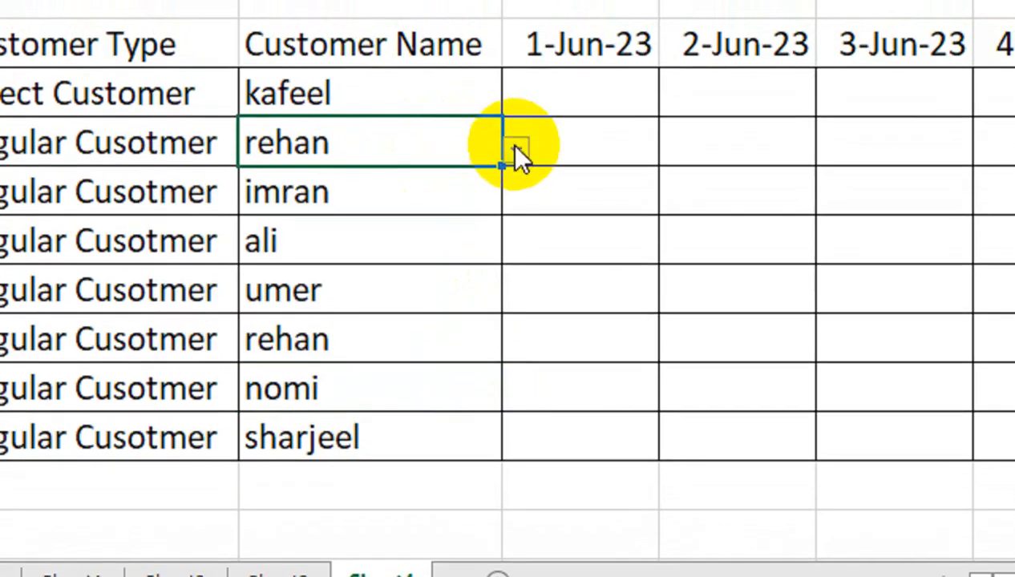
click(516, 153)
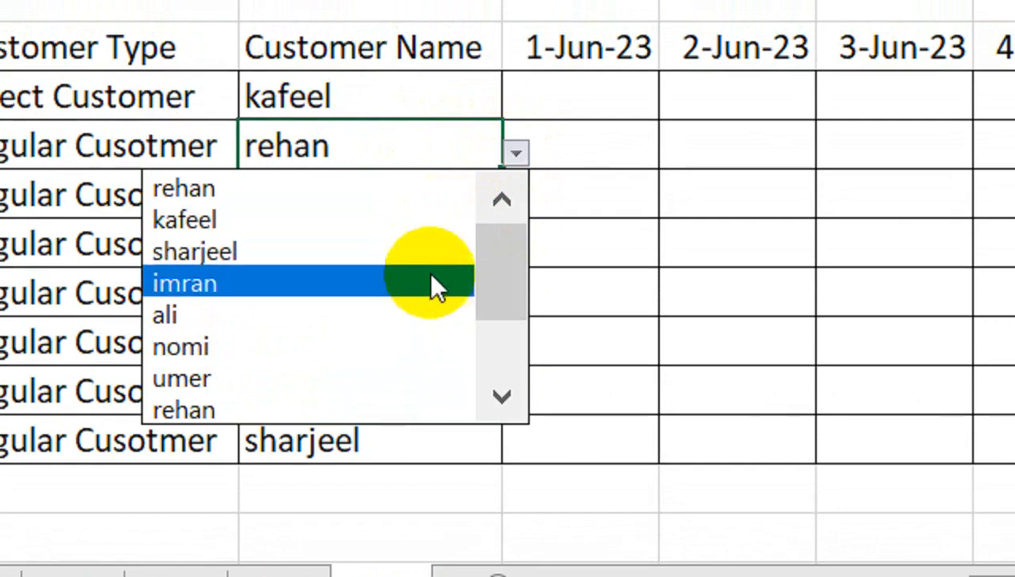
drag(492, 282, 495, 350)
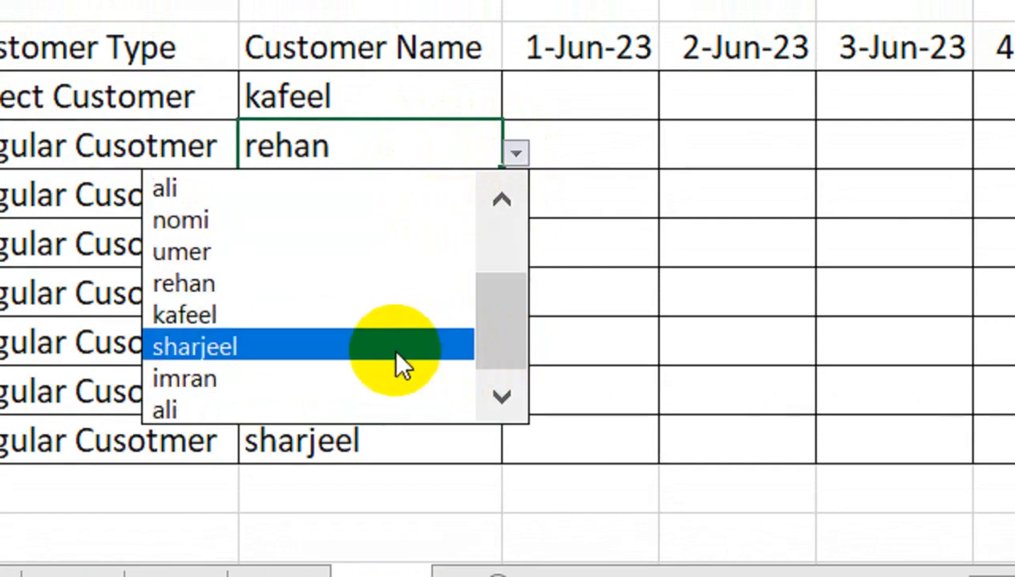
key(Escape)
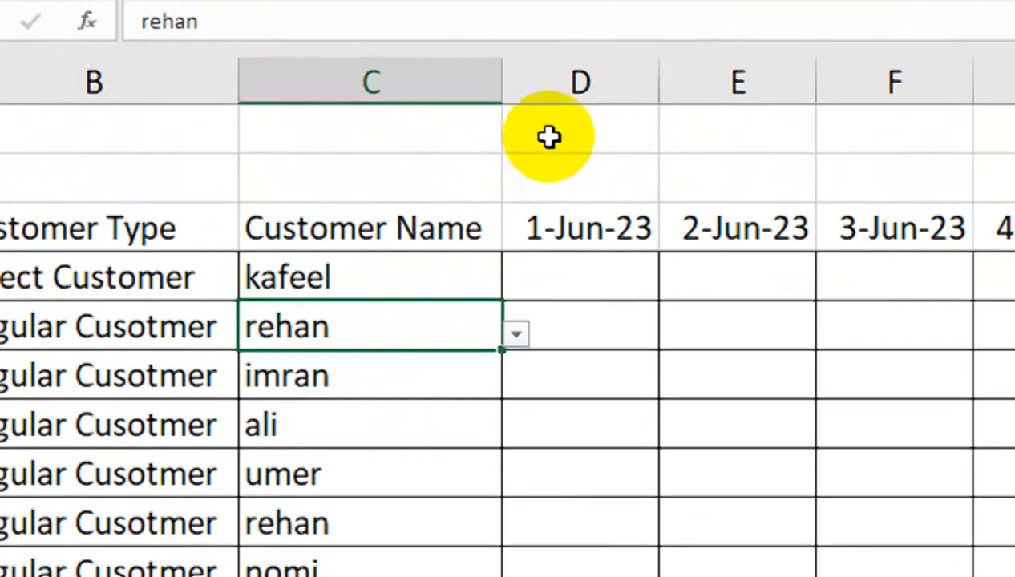
Step: Enter the quantity 1 in D1, above the 1-Jun-23 column header
click(549, 137)
text(1)
key(Return)
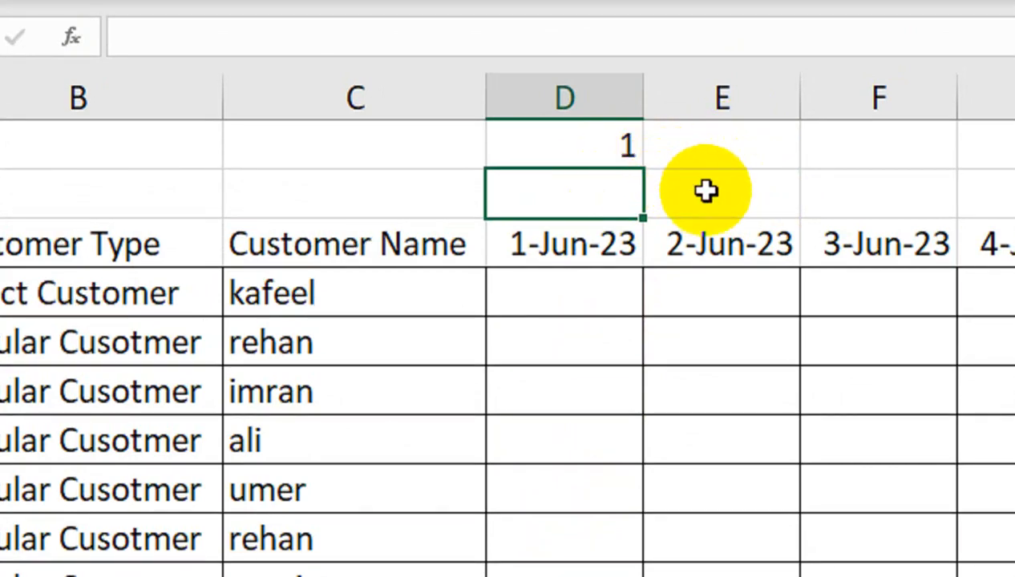
Step: Begin a formula in D2 that multiplies the absolute reference to D1 by 40 in parentheses: =($D$1*40)
click(631, 293)
click(616, 206)
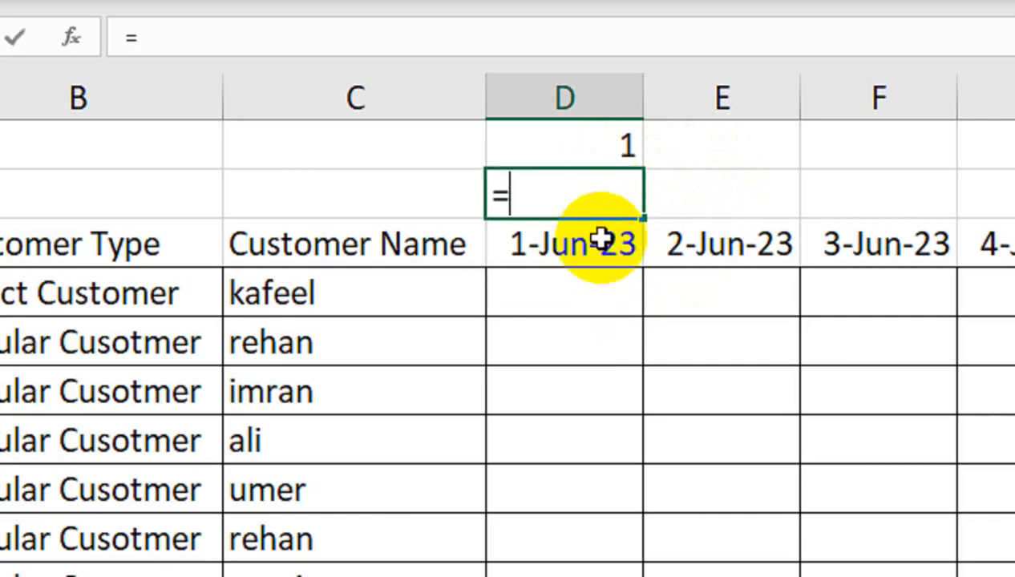
text(=)
key(Up)
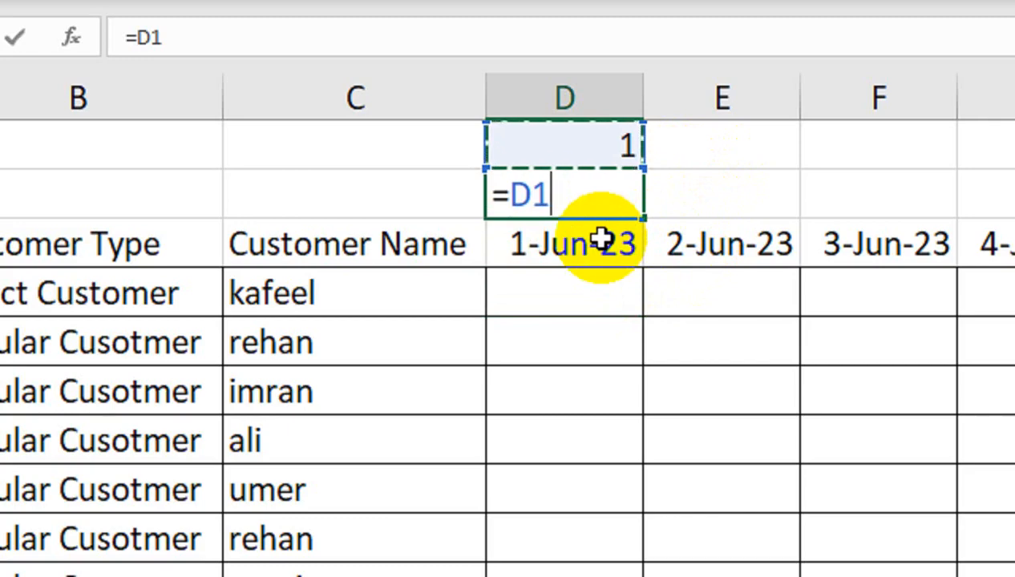
key(F4)
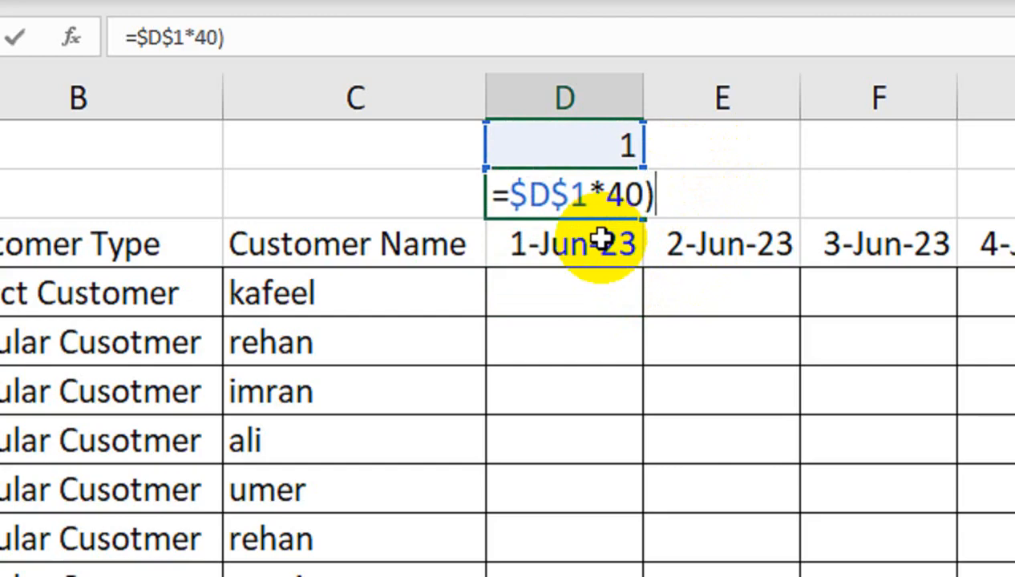
click(522, 210)
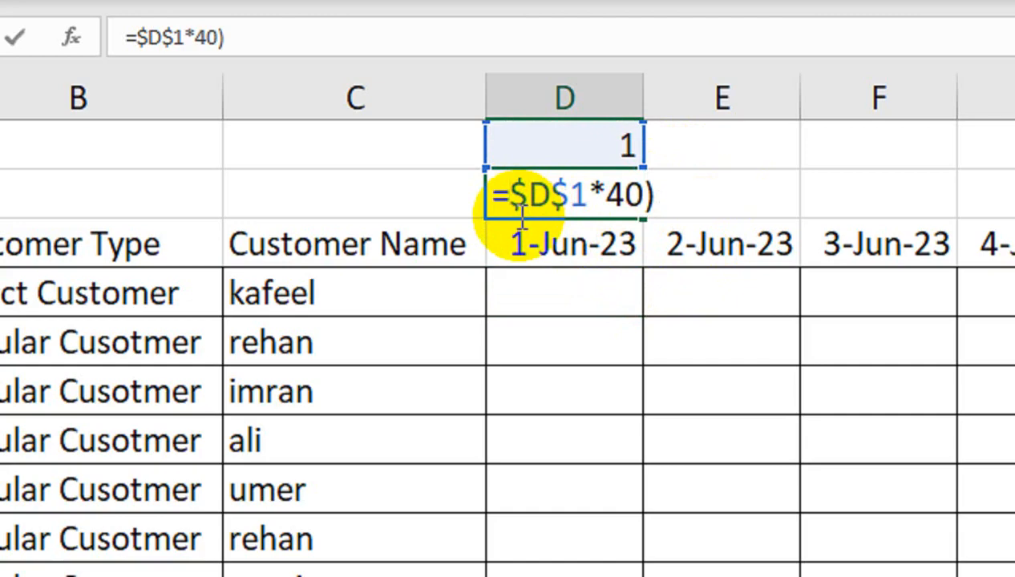
text())
key(BackSpace)
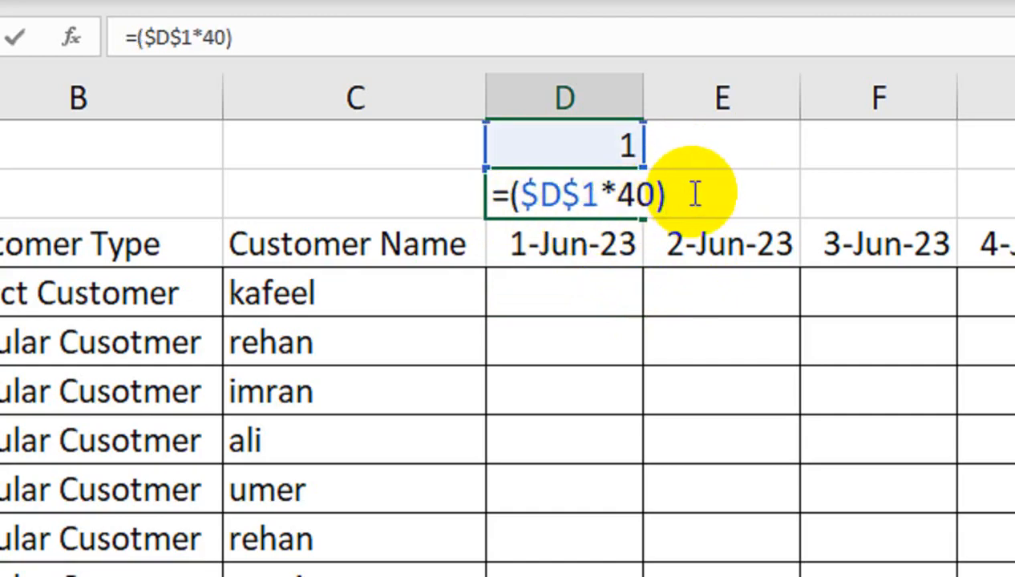
Step: Extend the D2 formula with -SUM(D4:D11) to subtract the customer entries of the 1-Jun-23 column
text(-sum()
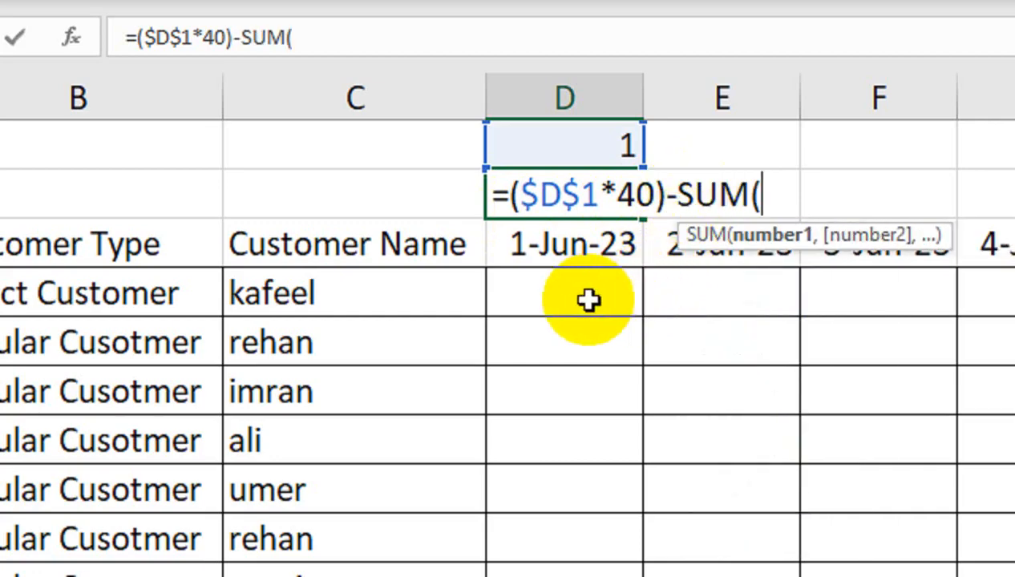
drag(607, 299, 581, 576)
drag(582, 502, 573, 553)
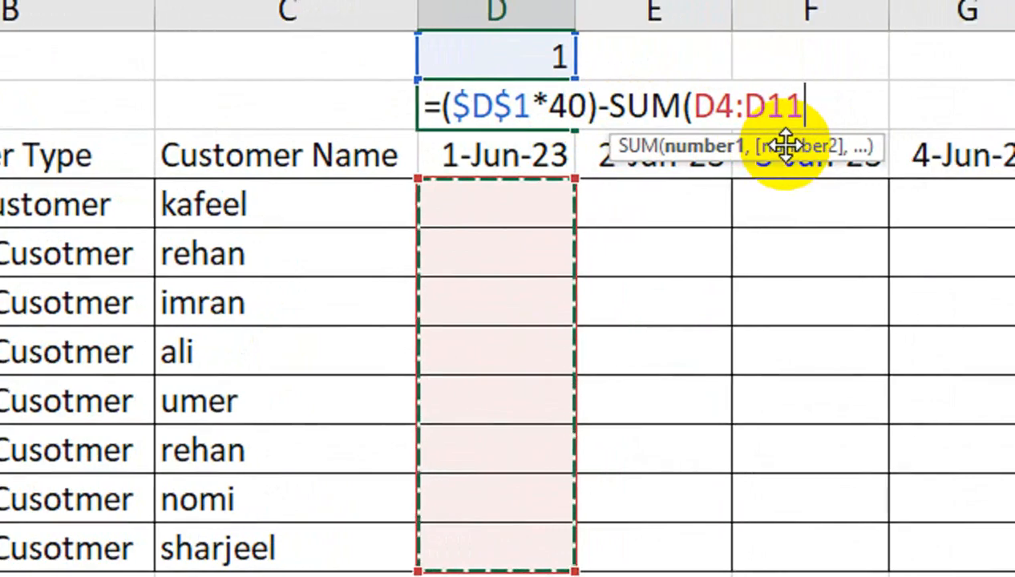
text())
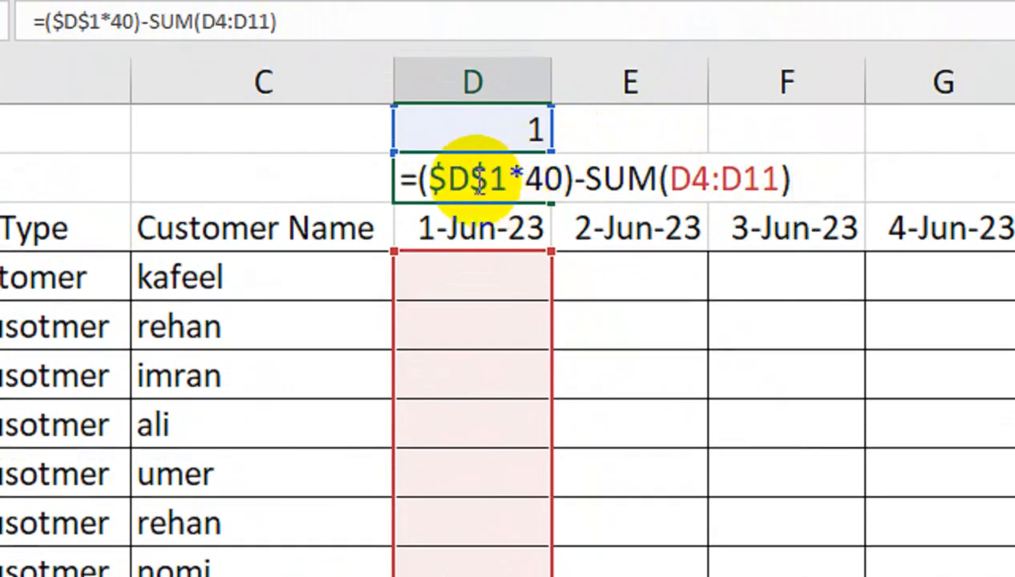
Step: Make the column of the D1 reference relative and enter the D2 formula as =(D$1*40)-SUM(D4:D11)
click(445, 126)
key(BackSpace)
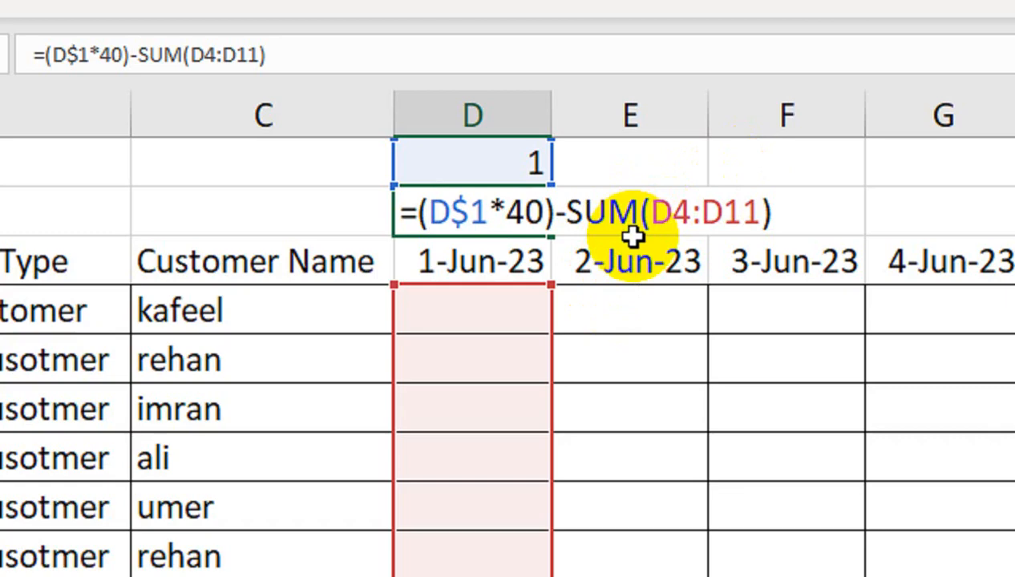
key(Return)
Step: Test the D2 formula by setting D1 to 2 and then to 5
click(471, 159)
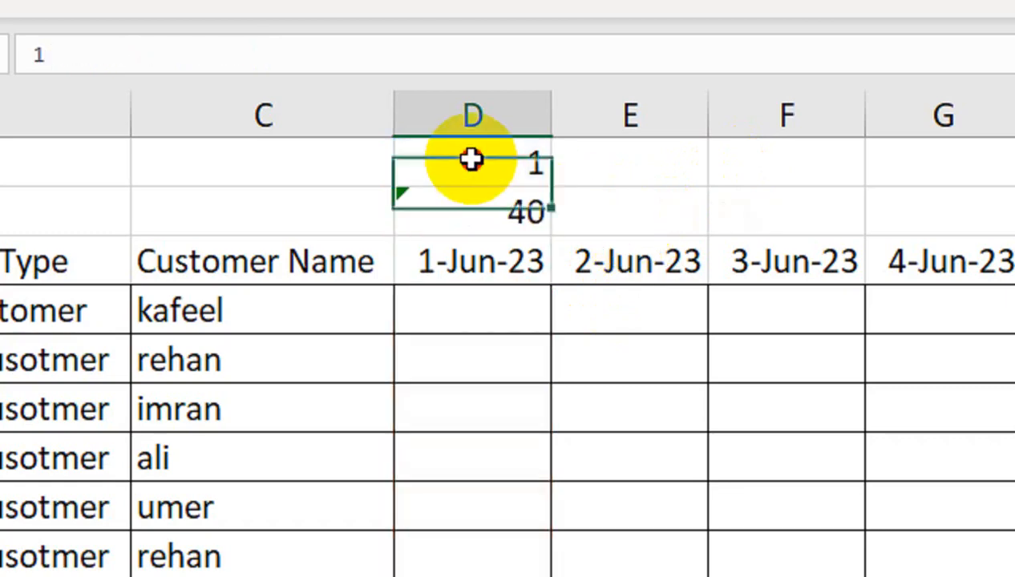
text(2)
key(Return)
click(471, 158)
double_click(471, 159)
key(BackSpace)
text(5)
key(Return)
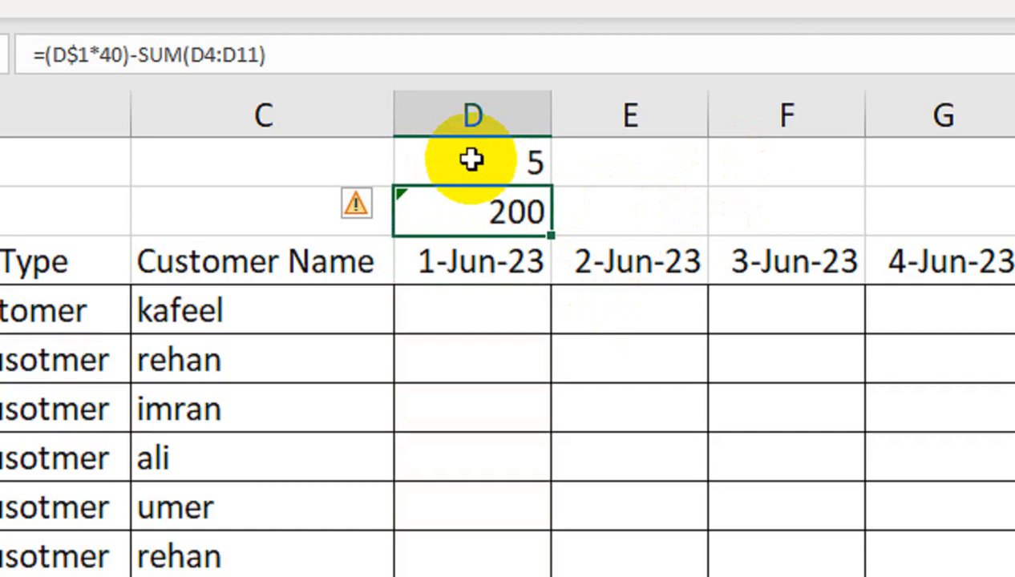
click(515, 303)
key(Up)
text(1)
key(Return)
key(Up)
key(ctrl+z)
Step: Set D1 to 1 and enter 1 in D4 for the first customer on 1-Jun-23
key(Up)
key(Up)
text(1)
key(Return)
click(516, 304)
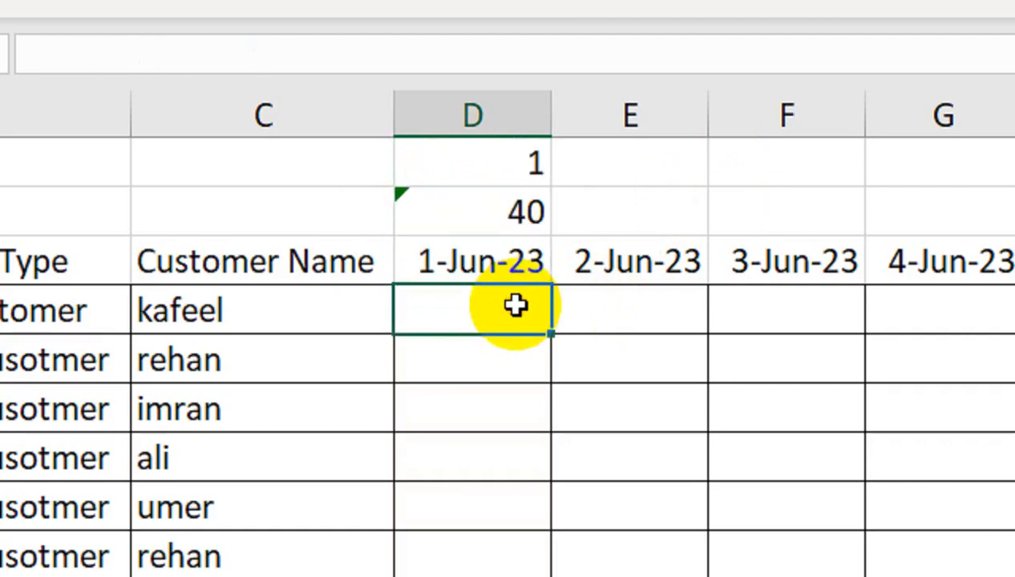
text(1)
key(Return)
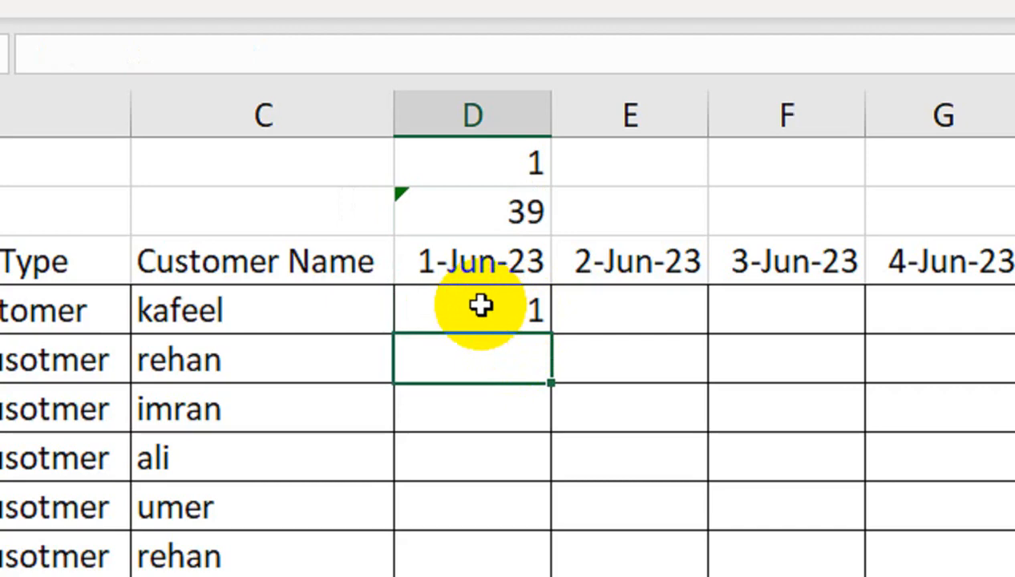
Step: Apply the custom number format 0 "Kg" to the 1-Jun-23 quantity cells D4:D11
drag(494, 310, 500, 576)
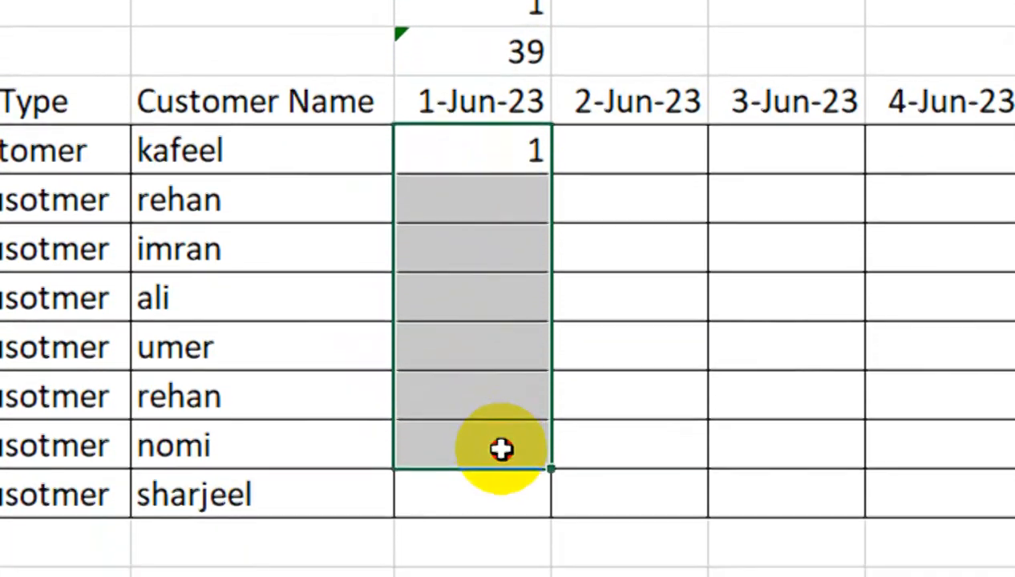
drag(500, 449, 502, 498)
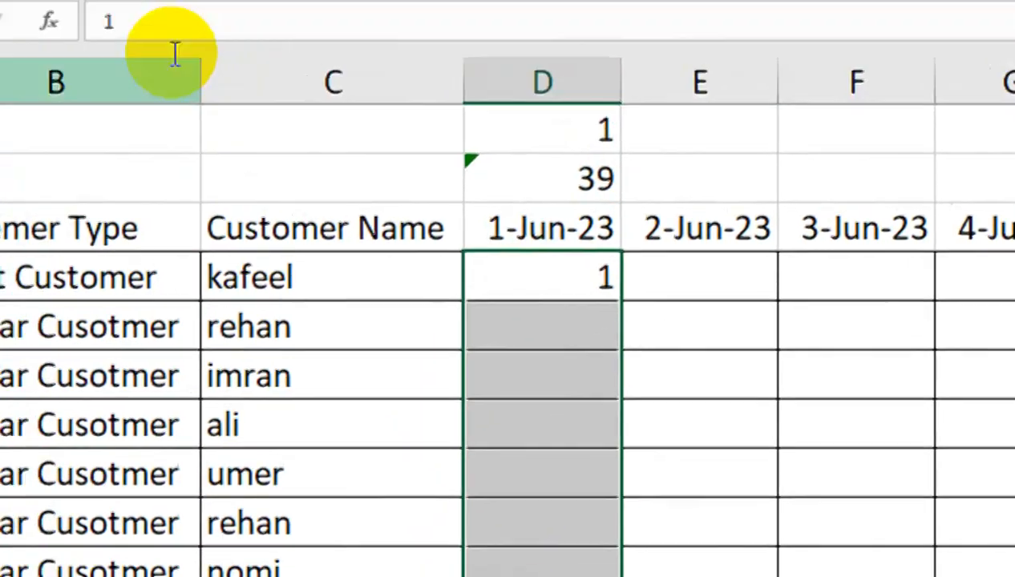
click(148, 84)
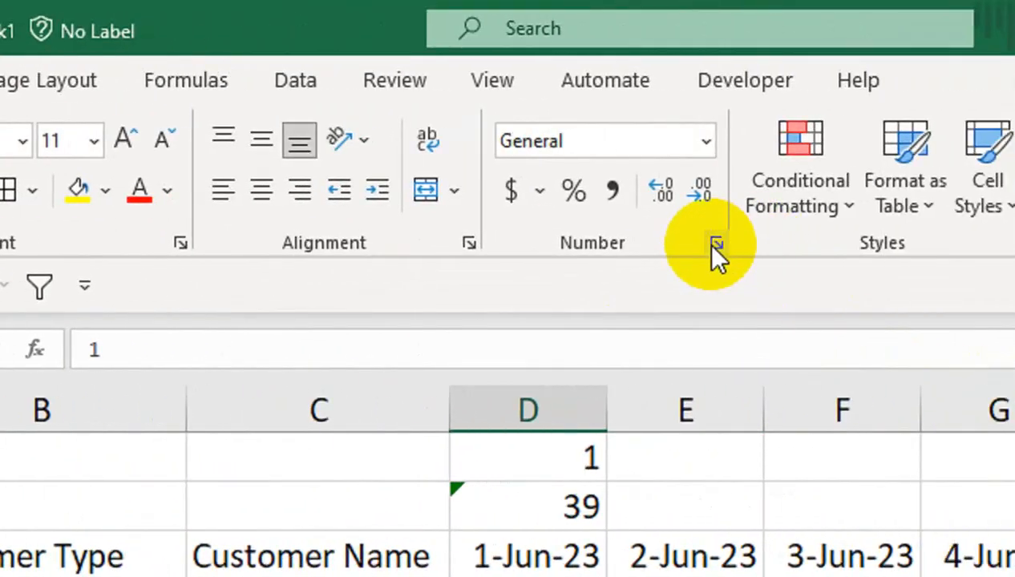
click(716, 245)
drag(353, 408, 819, 320)
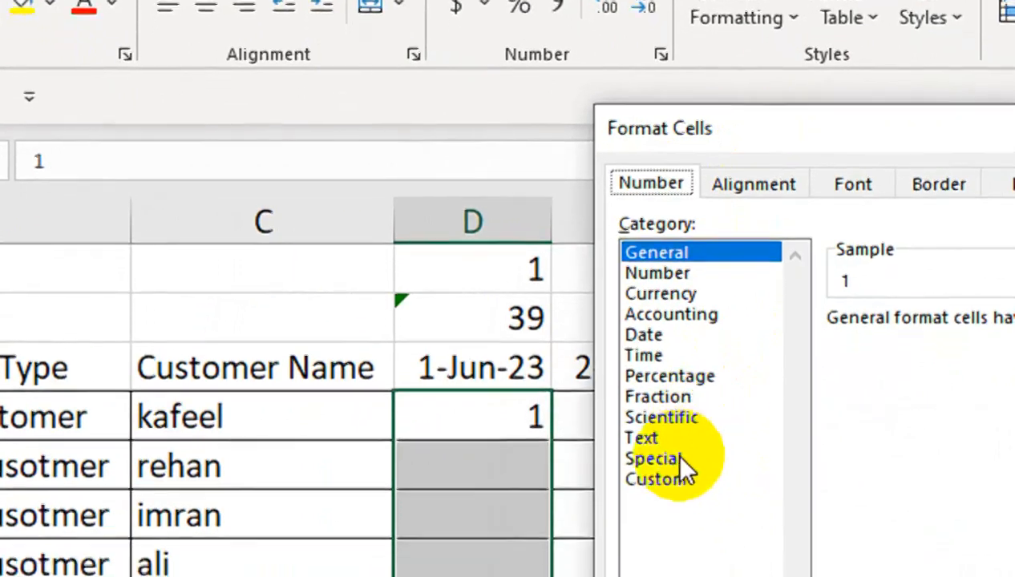
click(655, 488)
drag(895, 357, 819, 355)
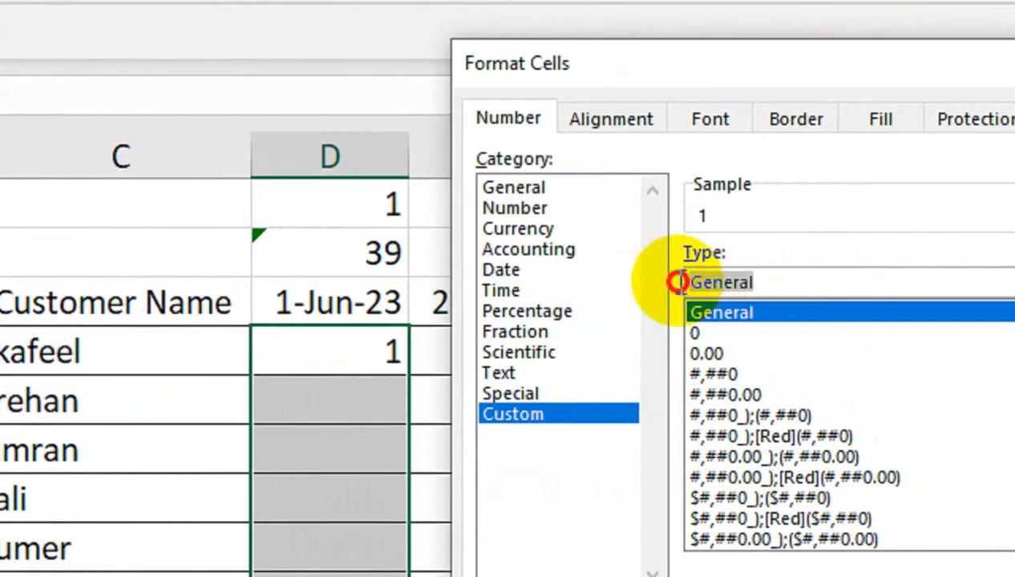
text(0 ")
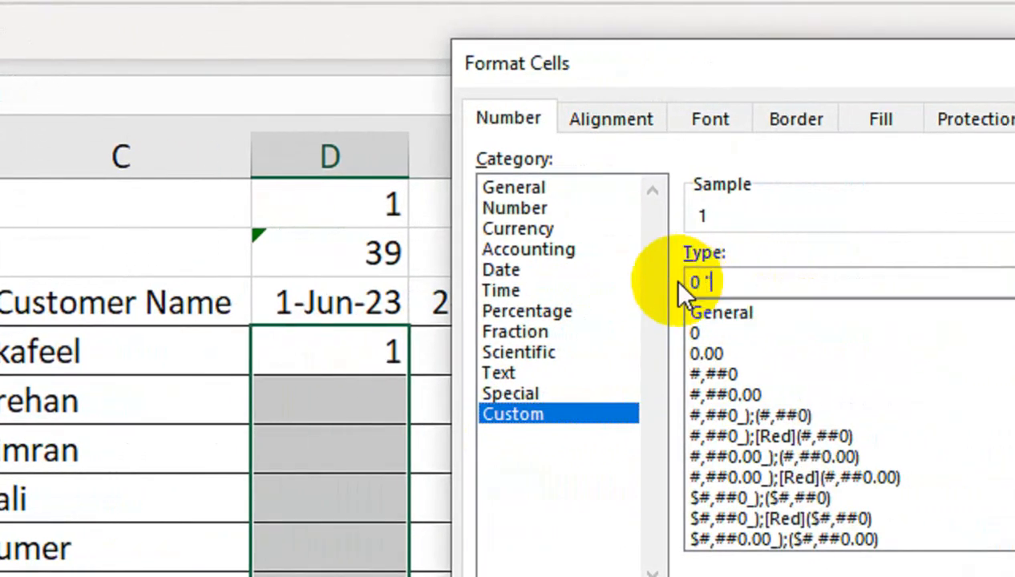
text(Kg")
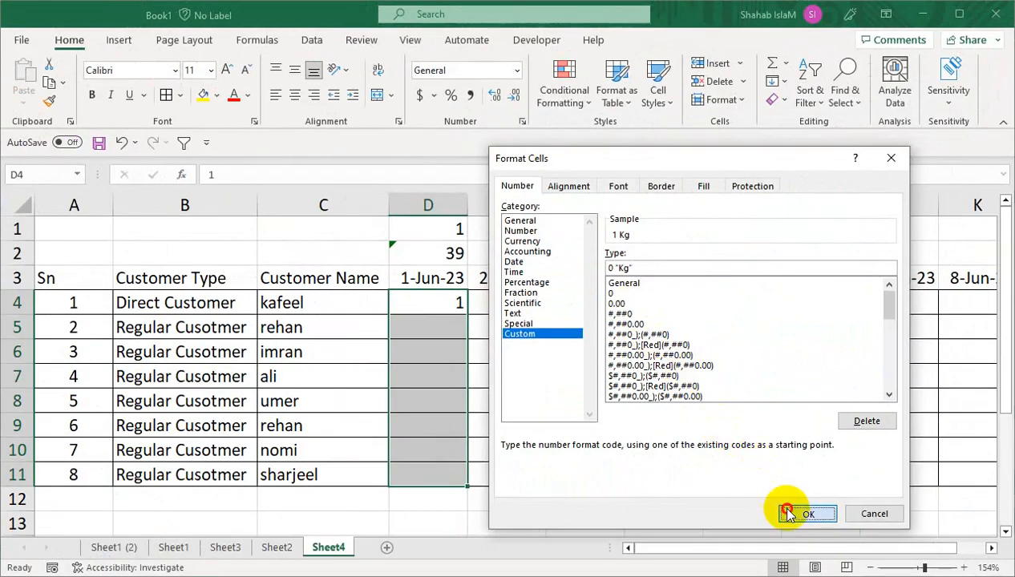
click(786, 510)
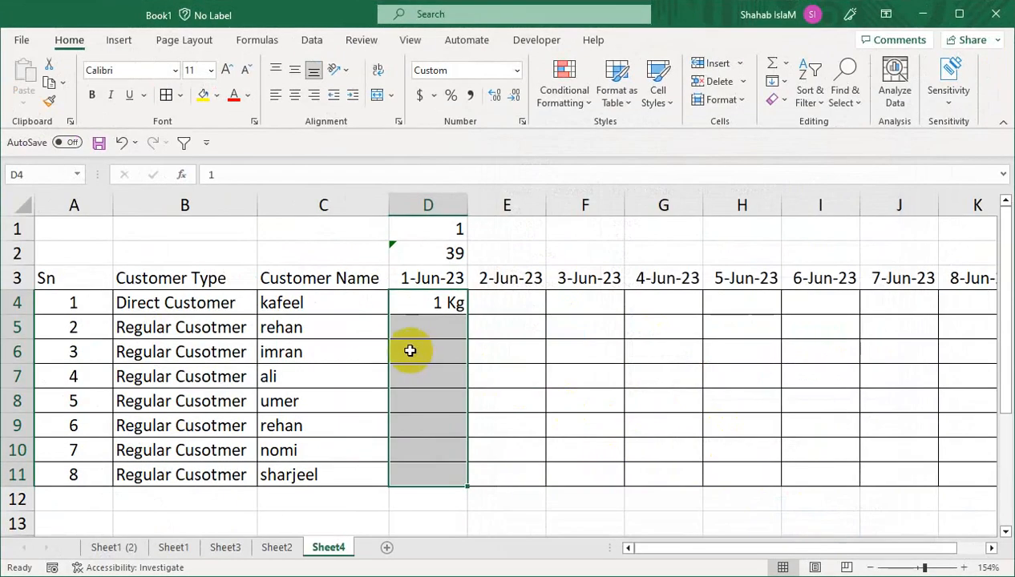
Step: Enter 2.5 in D5 and show the quantities in D4:D11 with one decimal place
click(444, 329)
text(2.5)
key(Return)
click(443, 328)
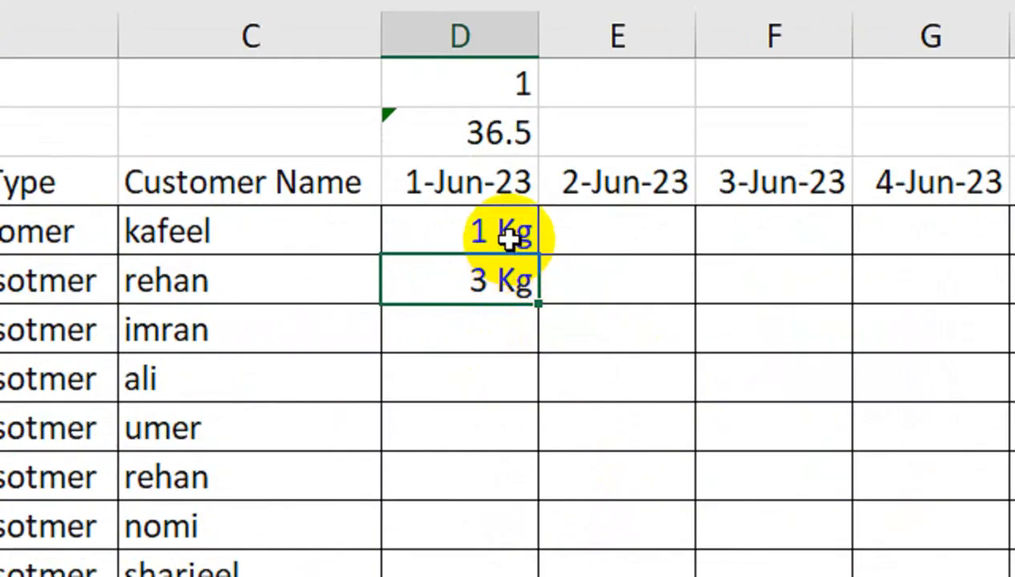
drag(472, 279, 442, 513)
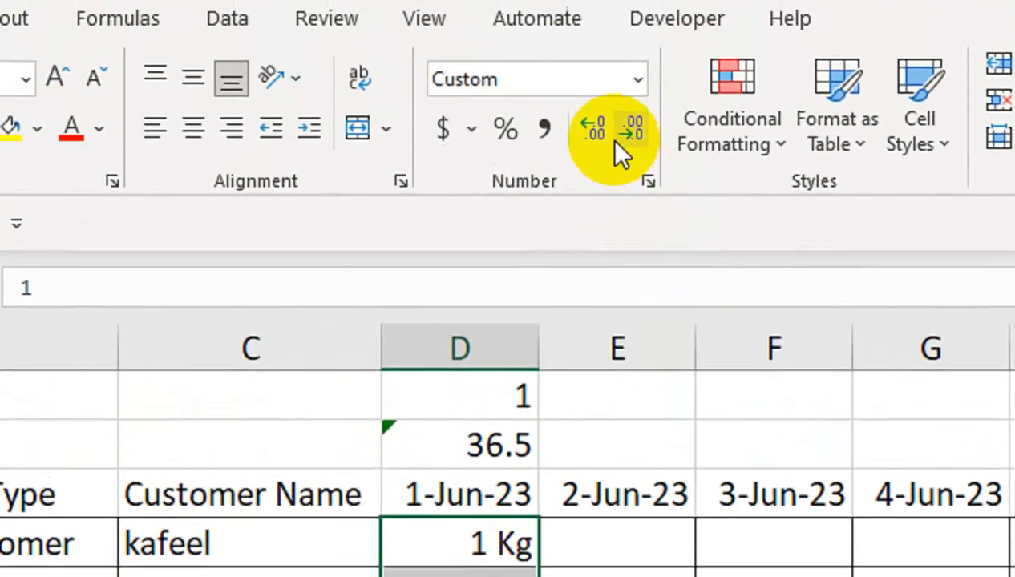
click(593, 143)
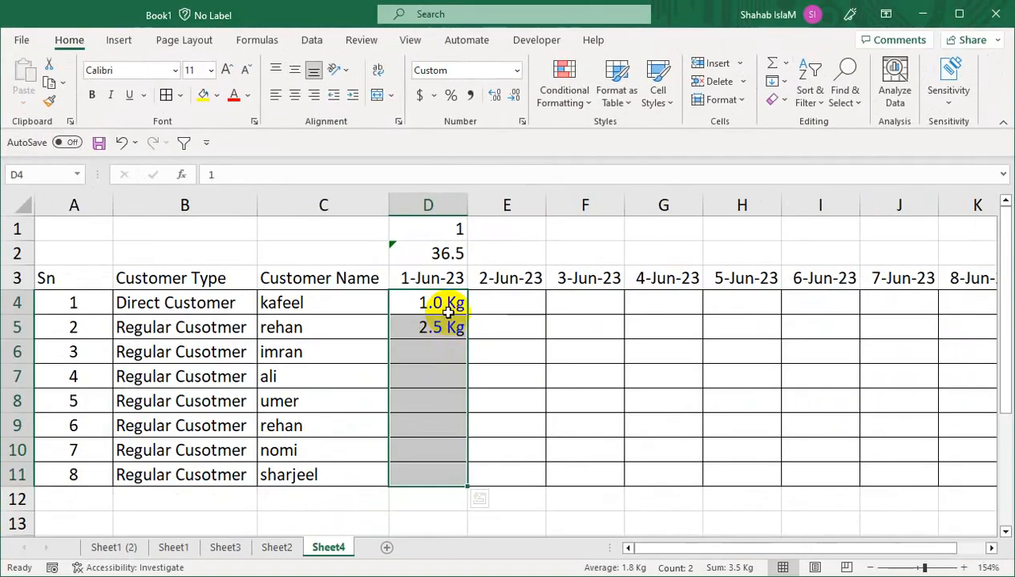
Step: Copy the Kg number format from D4 to rows 4 to 11 of the date columns starting at 2-Jun-23
click(446, 306)
click(48, 101)
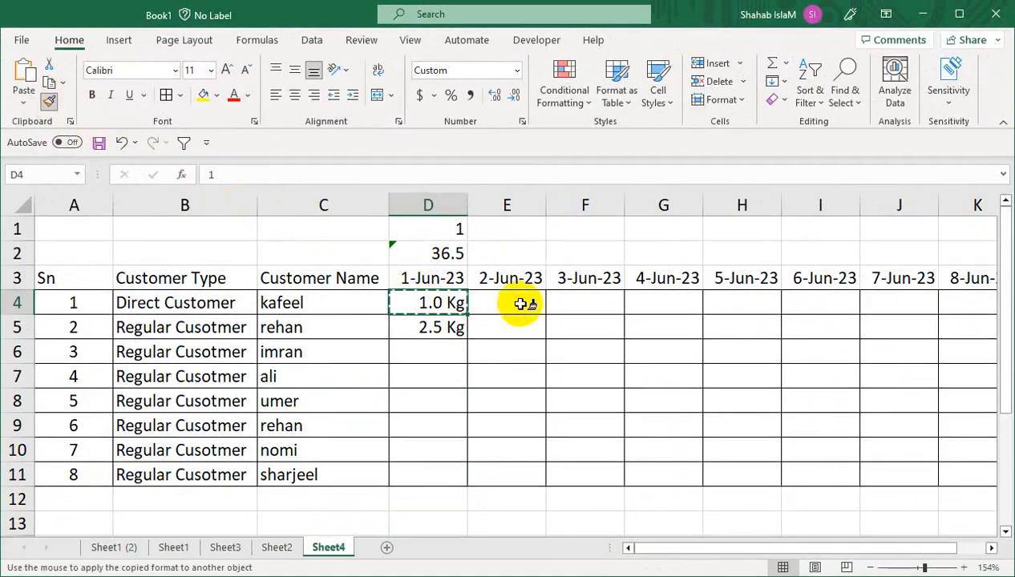
click(518, 305)
mouse_move(513, 293)
mouse_down()
mouse_move(1014, 406)
mouse_move(1014, 576)
mouse_up()
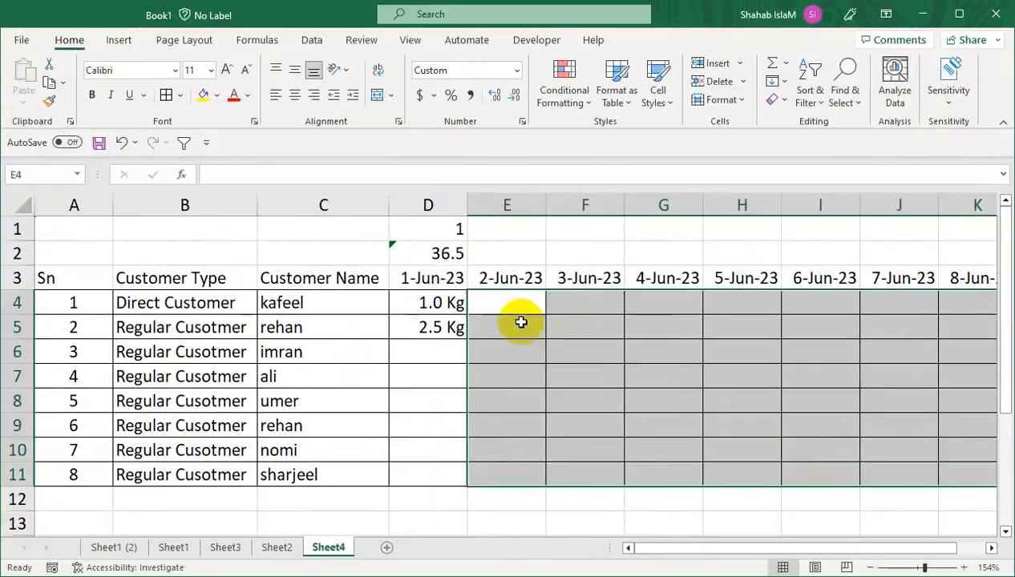
Step: Enter the remaining 1-Jun-23 quantities 5, 10, 5, 2, 5 and 3 in D6:D11
click(433, 307)
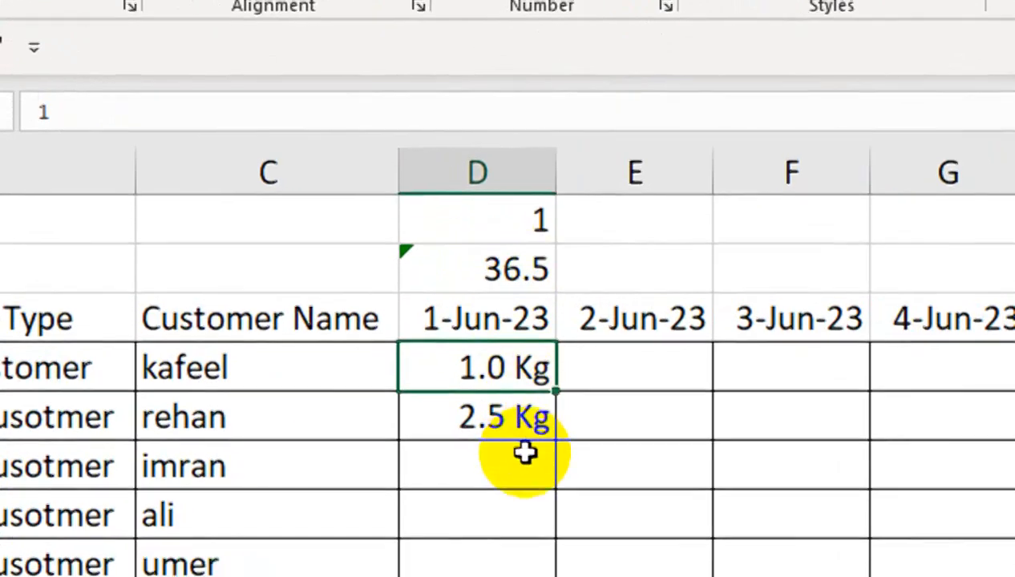
click(450, 347)
text(5)
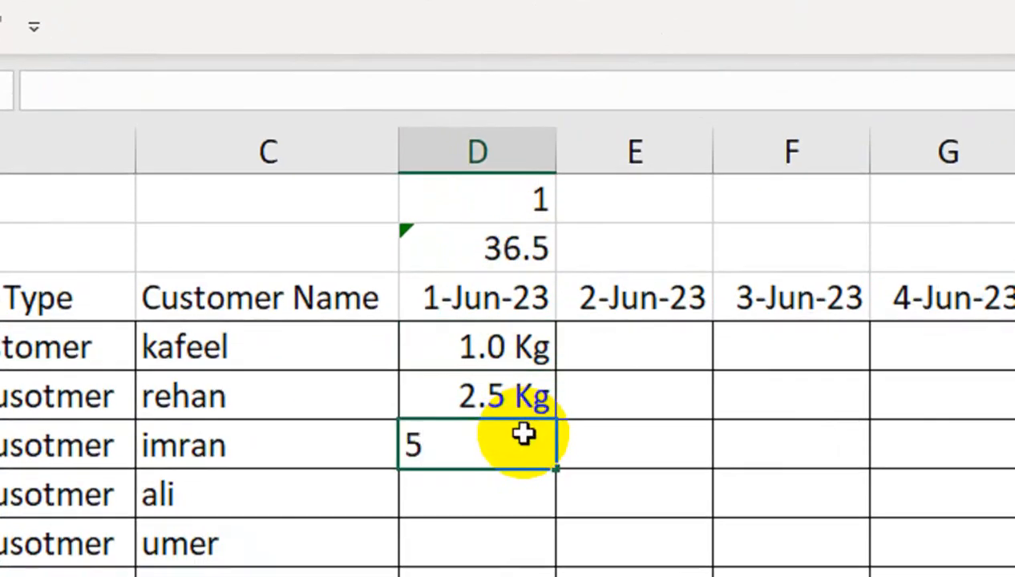
key(Return)
text(10)
key(Return)
text(5)
key(Return)
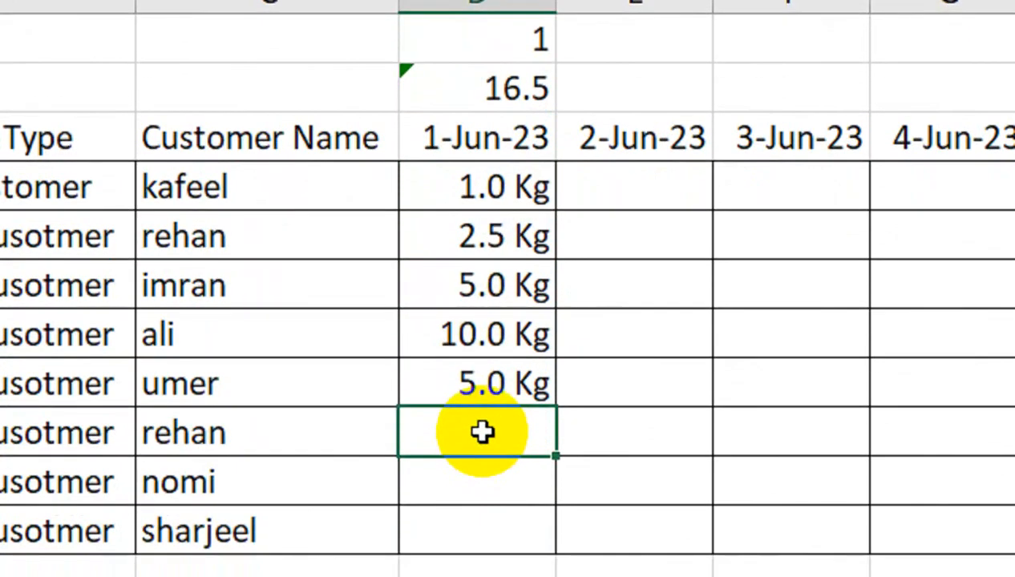
key(Return)
text(5)
key(Return)
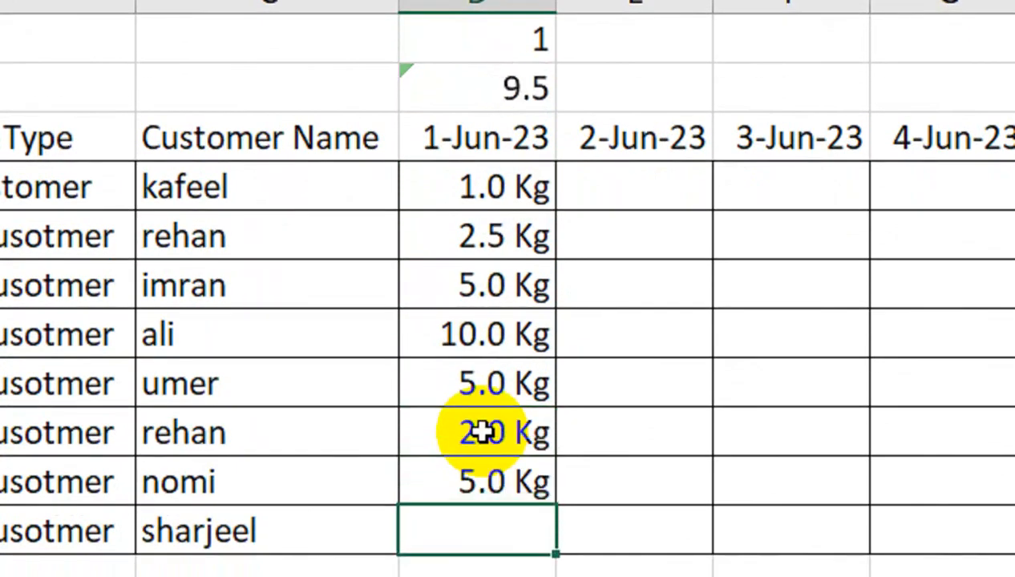
text(3)
key(Return)
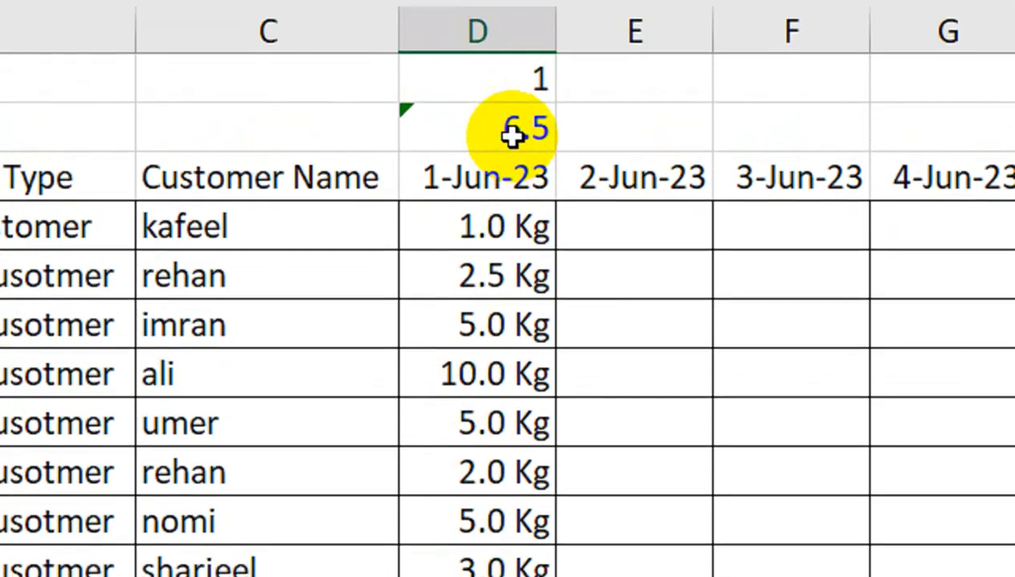
Step: Fill the remaining-quantity formula from D2 into E2 and set E1 to 2
click(511, 138)
click(632, 134)
click(503, 129)
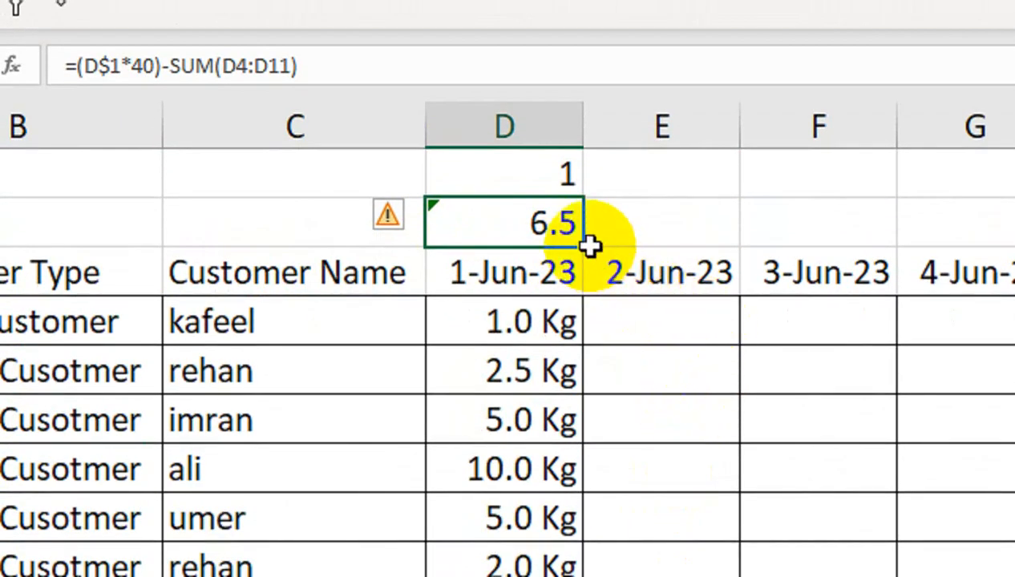
drag(583, 319, 628, 317)
drag(628, 244, 725, 247)
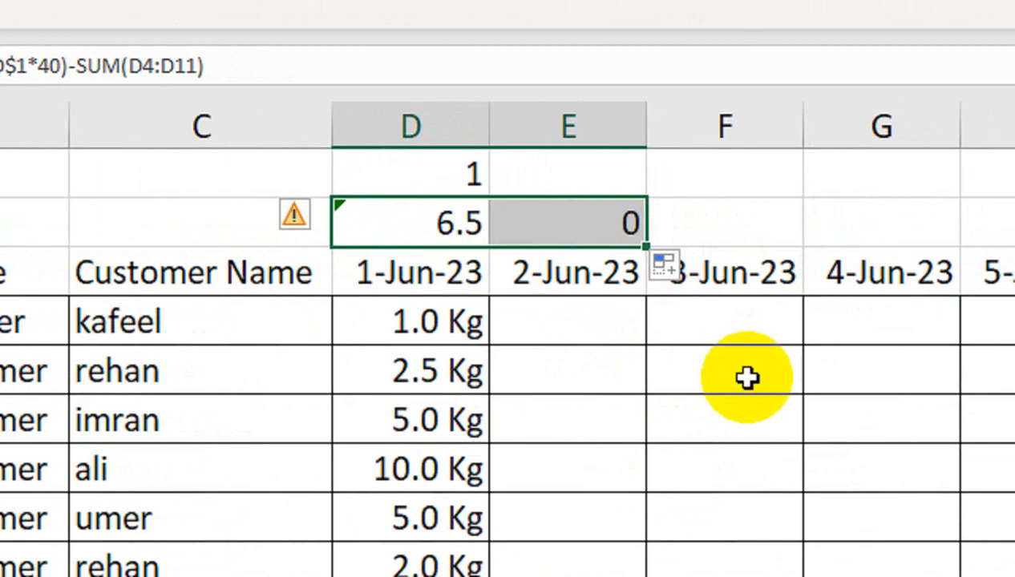
click(625, 226)
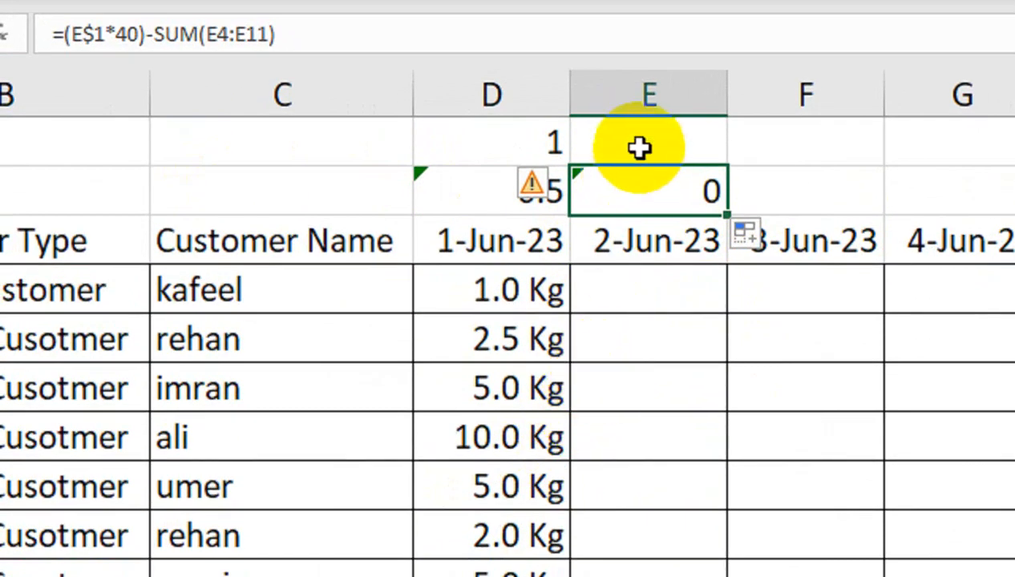
click(639, 151)
text(2)
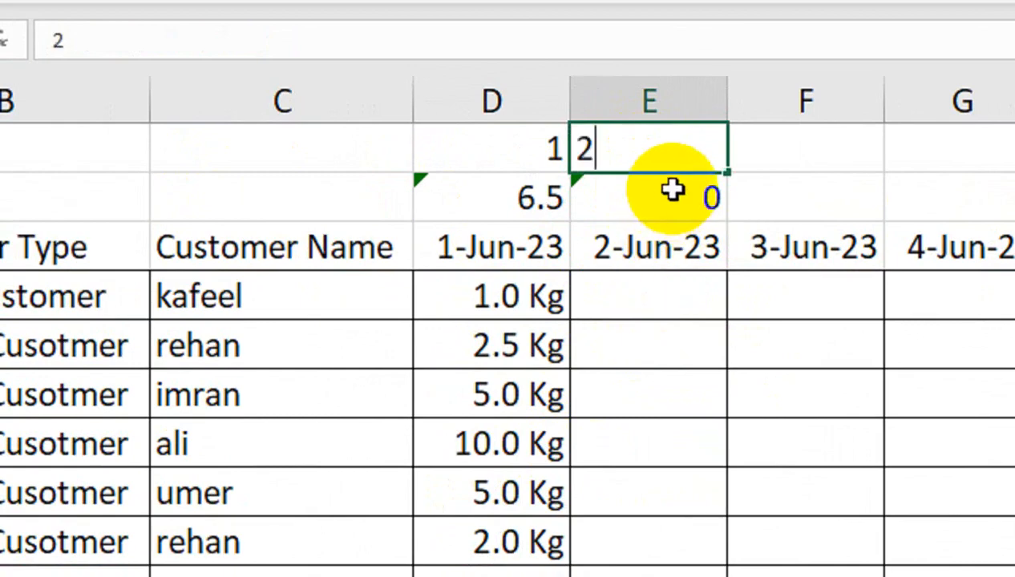
key(Return)
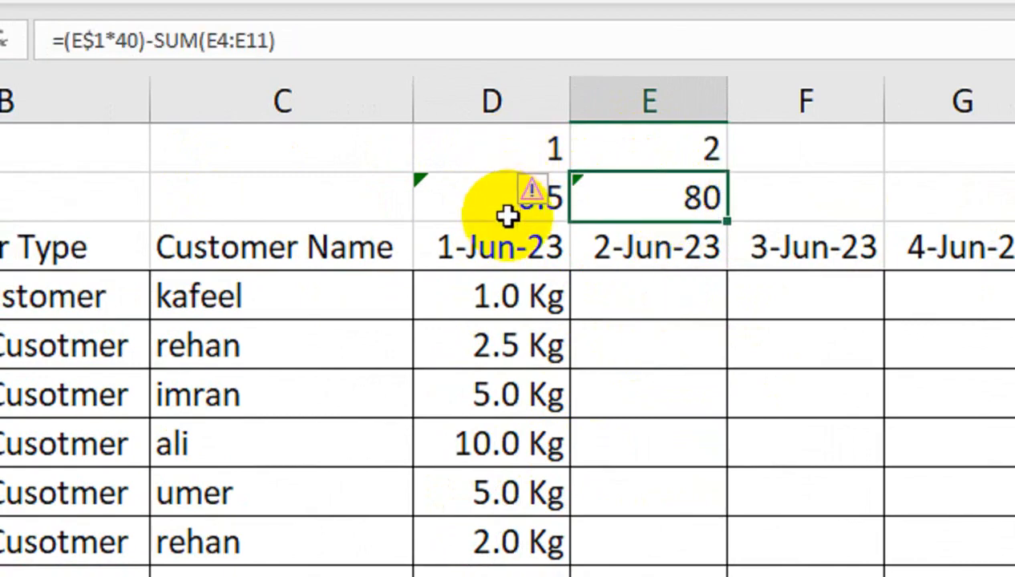
Step: Add the previous day's balance to the E2 formula, making it =D2+(E$1*40)-SUM(E4:E11)
double_click(601, 205)
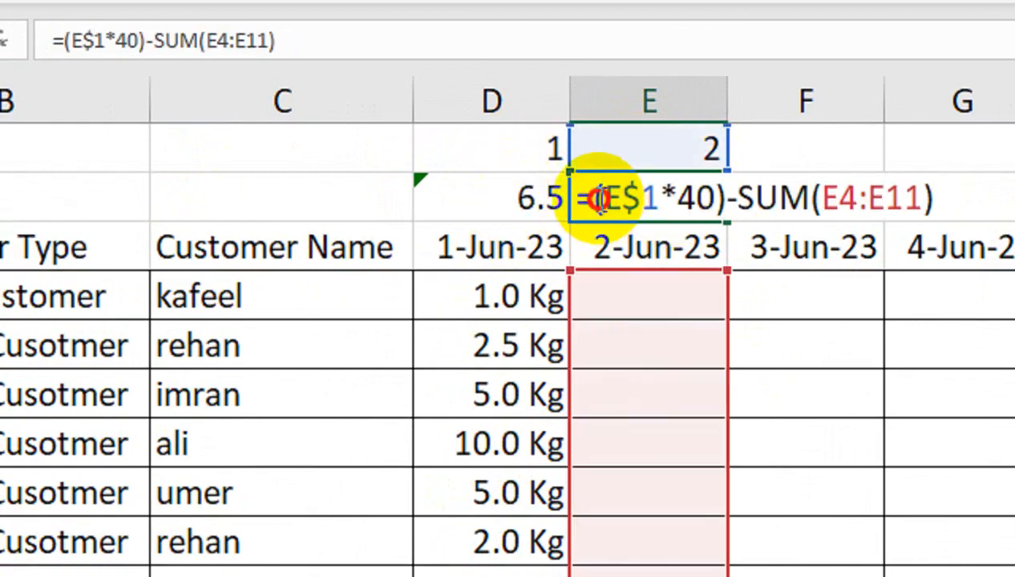
click(510, 200)
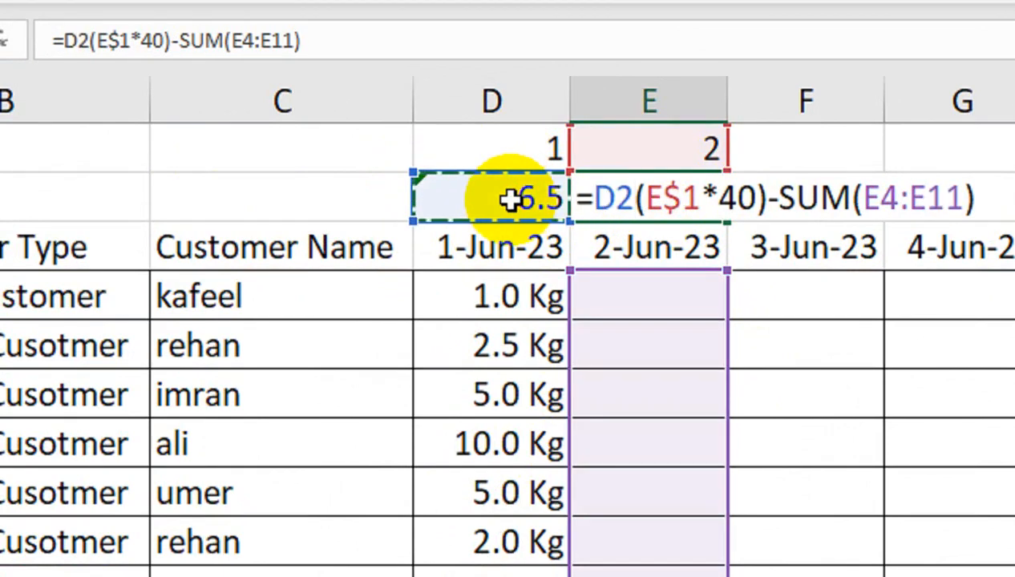
text(+)
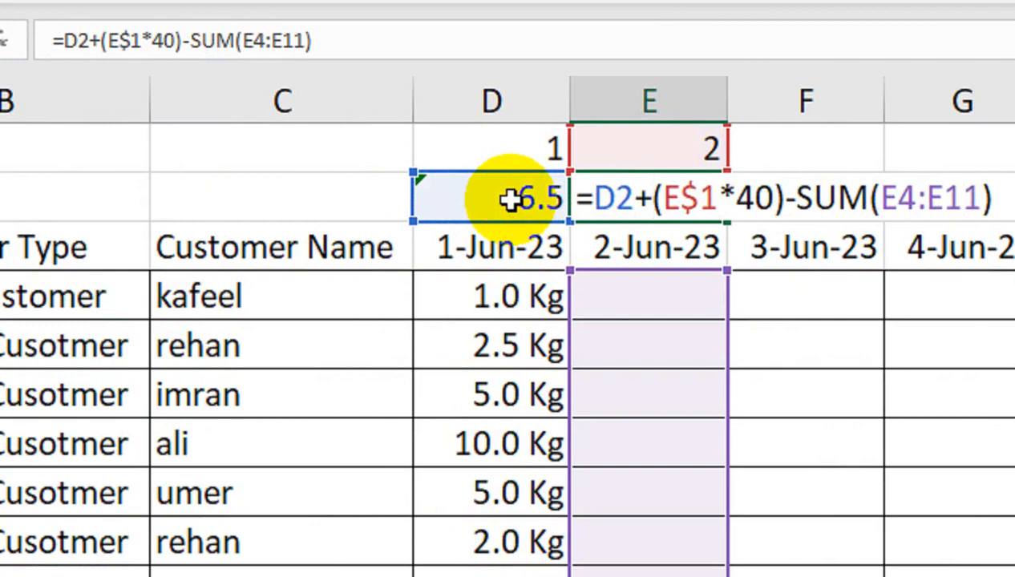
key(Return)
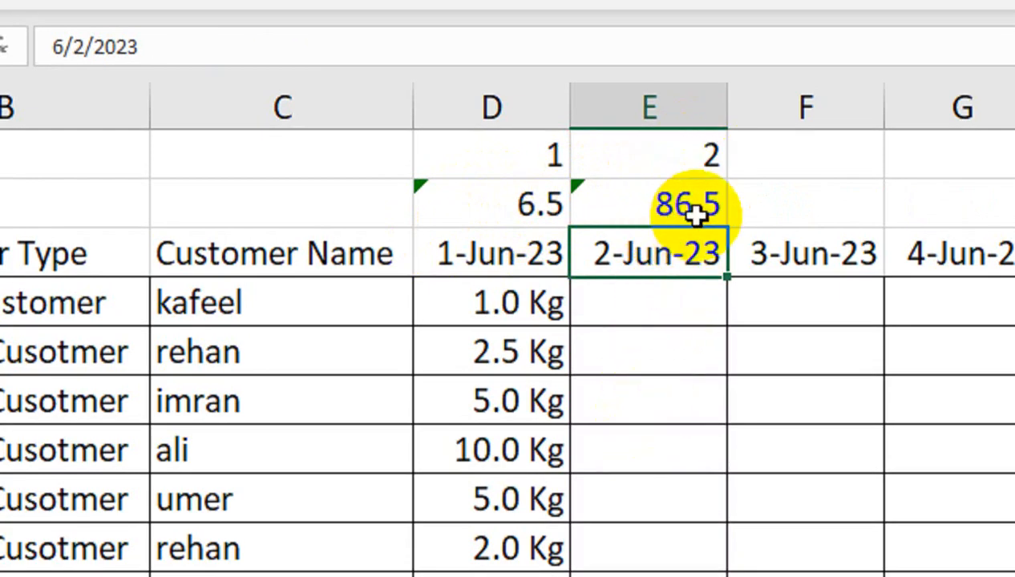
Step: Enter the 2-Jun-23 quantities 5, 6, 3, 2, 5, 10, 40 and 10 in E4:E11
click(691, 317)
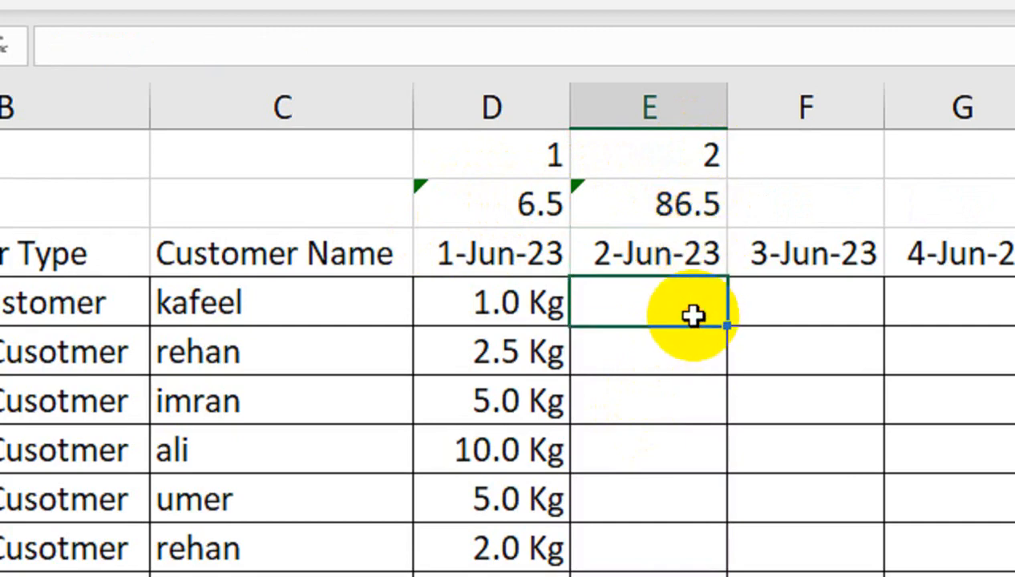
text(5)
key(Return)
key(Return)
key(Up)
text(6)
key(Return)
text(3)
key(Return)
text(2)
key(Return)
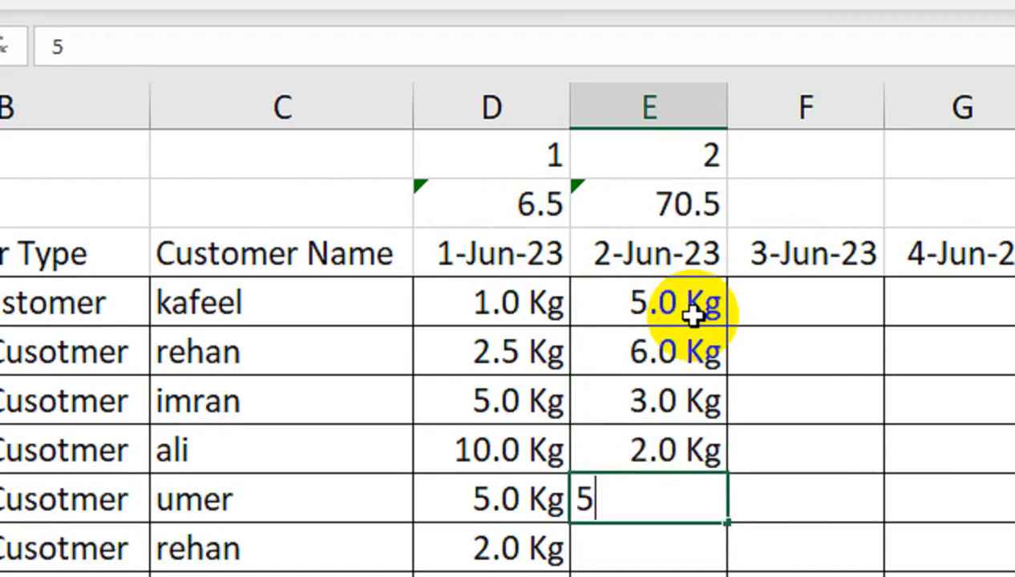
text(5)
key(Return)
key(Return)
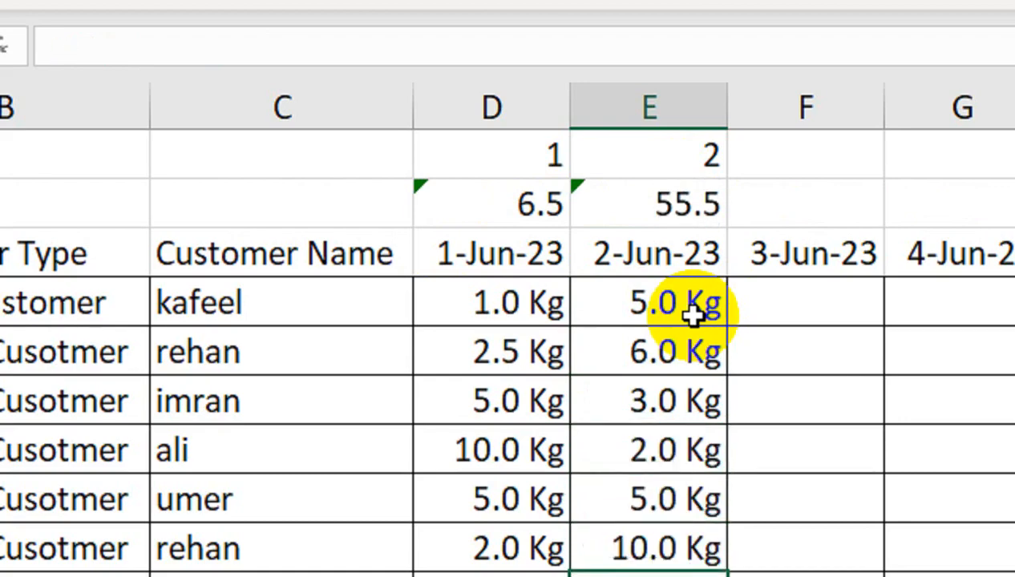
text(40)
key(Return)
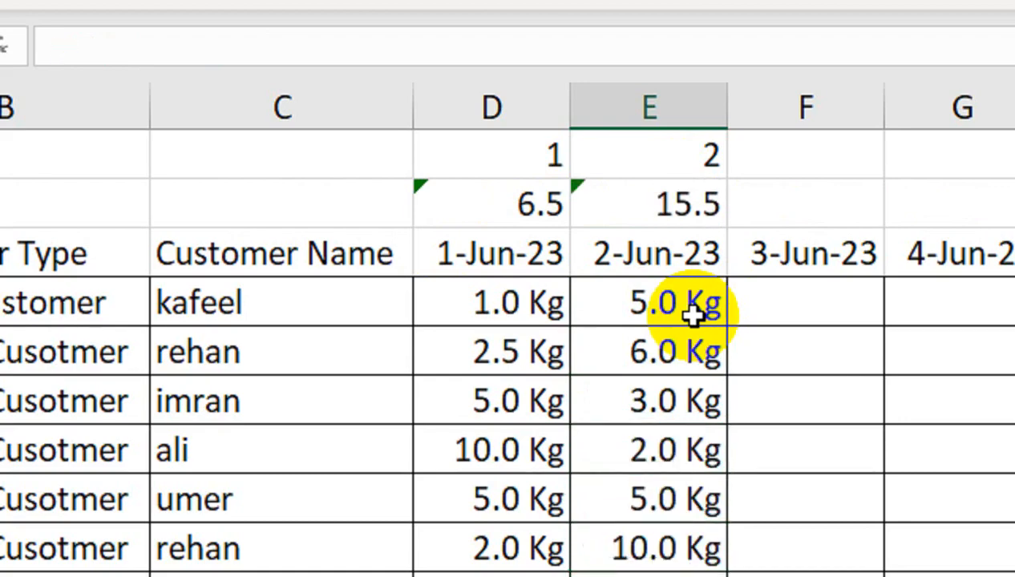
text(10)
key(Return)
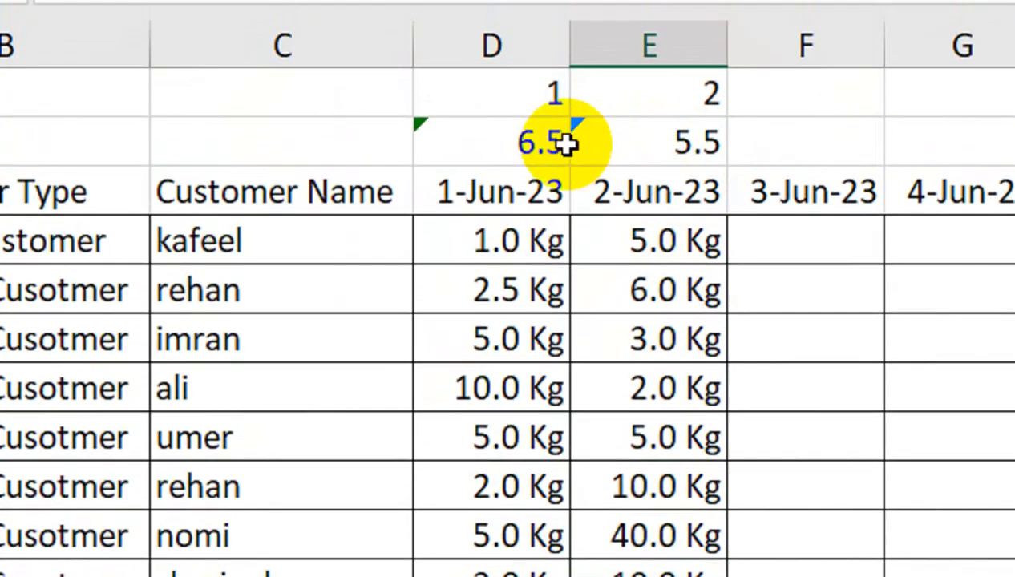
Step: Fill the E2 formula across row 2 for the following dates and set F1 to 1
click(704, 36)
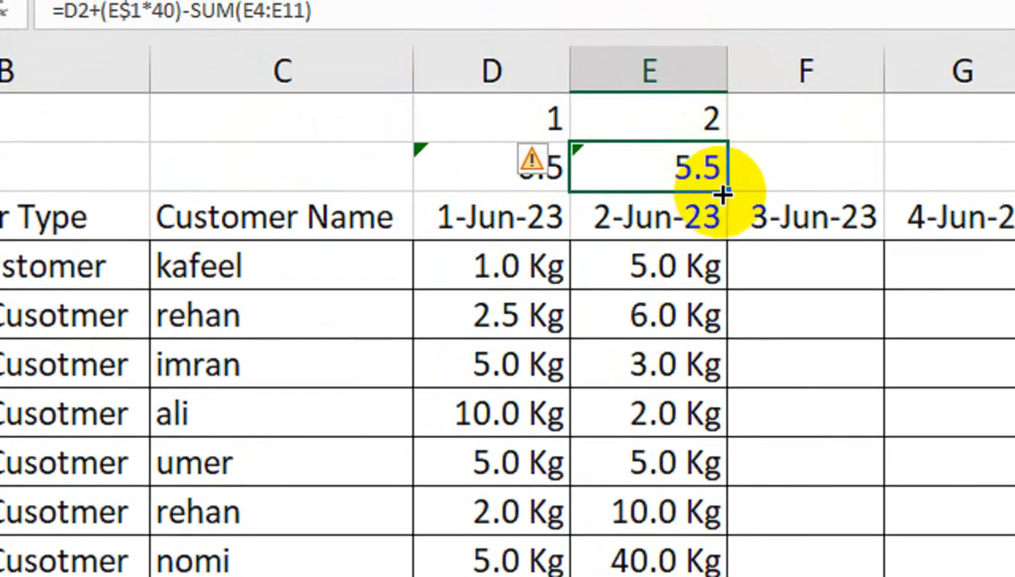
click(736, 181)
click(707, 170)
drag(779, 202, 848, 231)
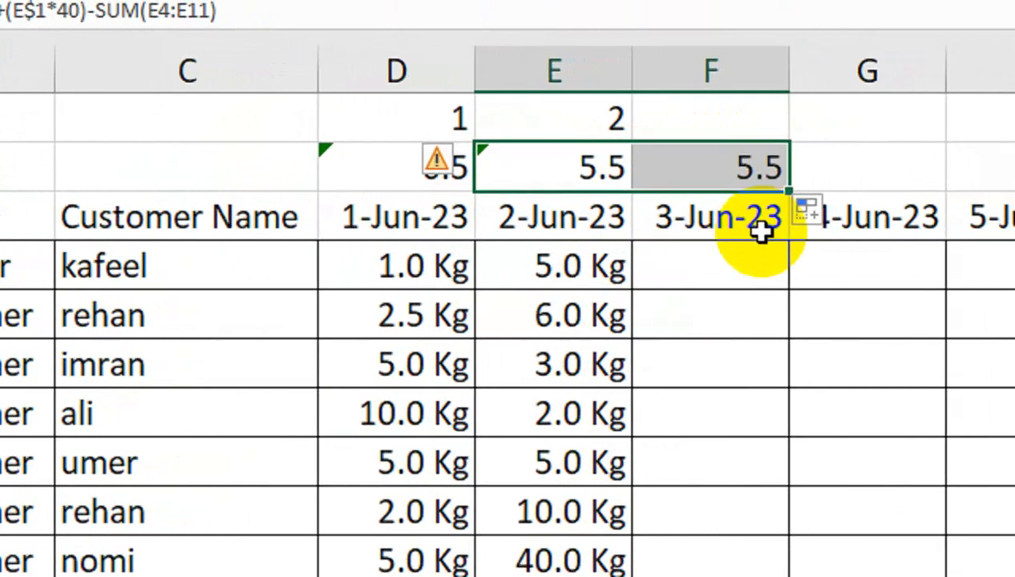
drag(789, 193, 1014, 212)
drag(812, 212, 900, 199)
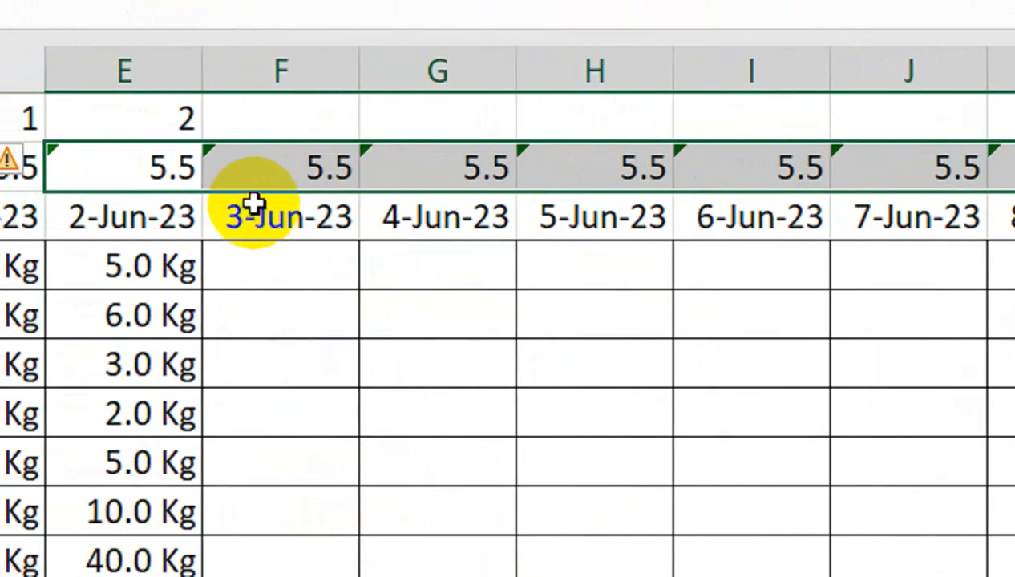
click(234, 130)
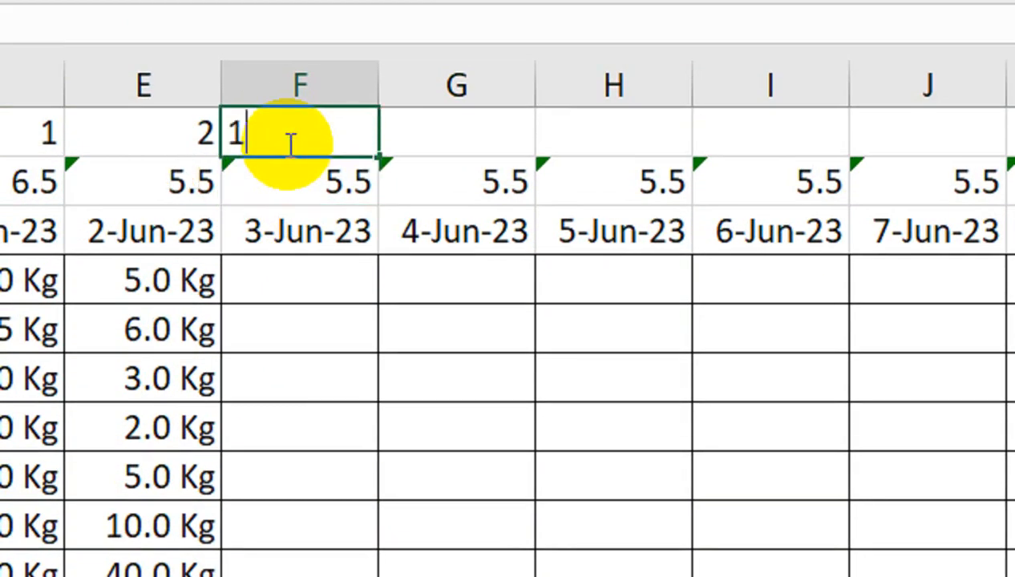
key(Return)
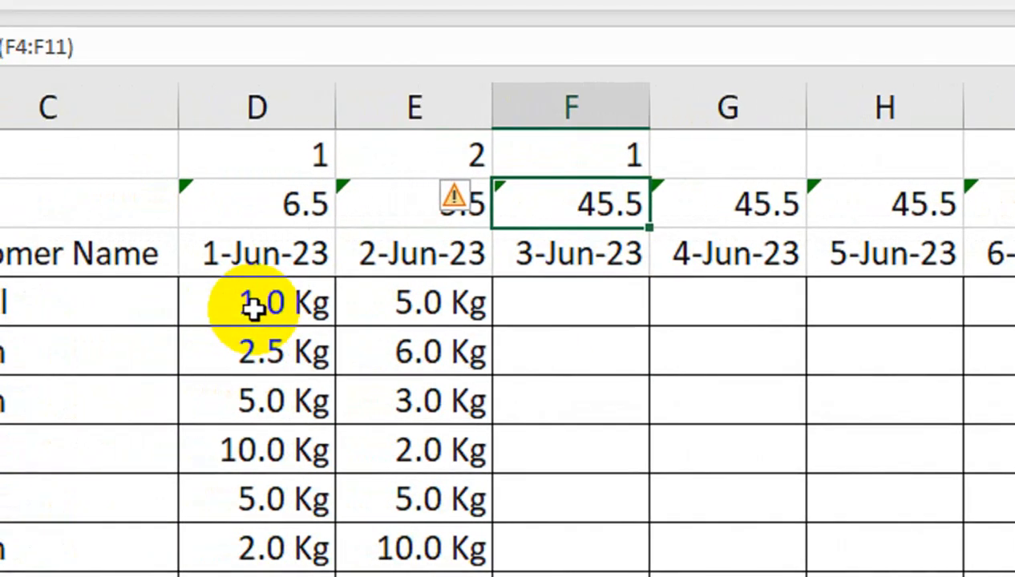
Step: Wrap the E2 formula in an IF that returns blank when E1 is empty: =IF(E1="","",D2+(E$1*40)-SUM(E4:E11))
key(Left)
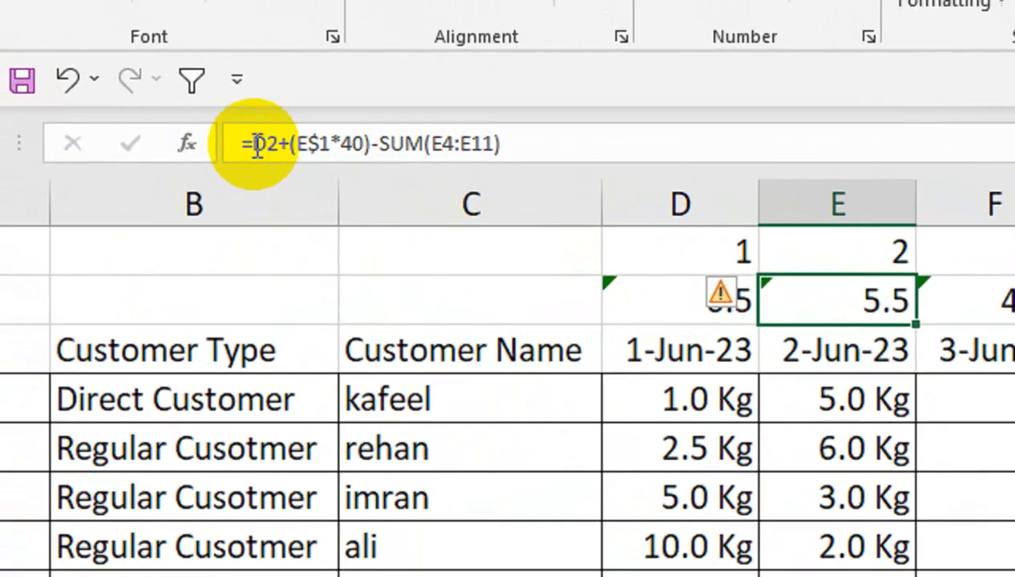
click(257, 146)
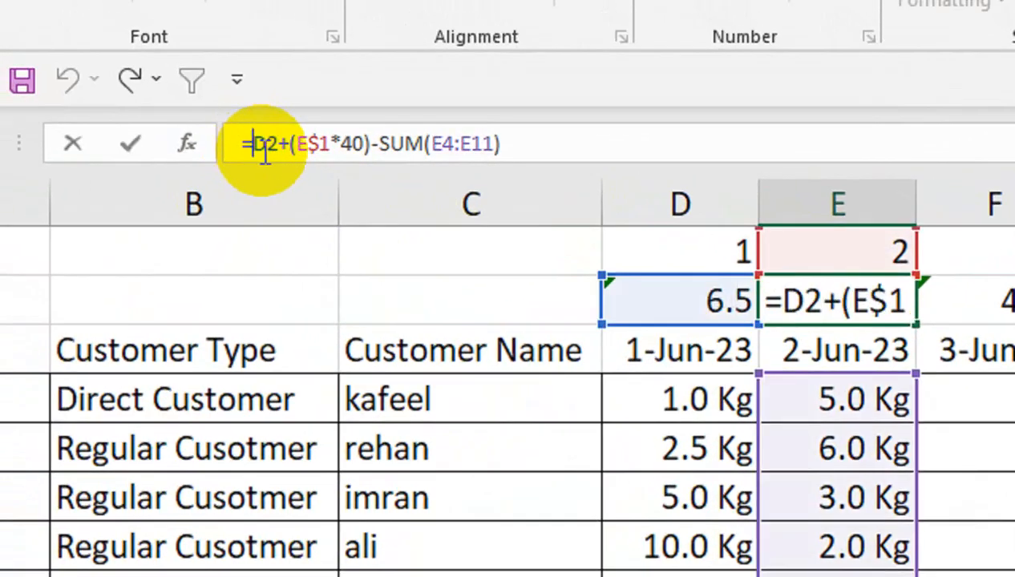
text(if)
key(Tab)
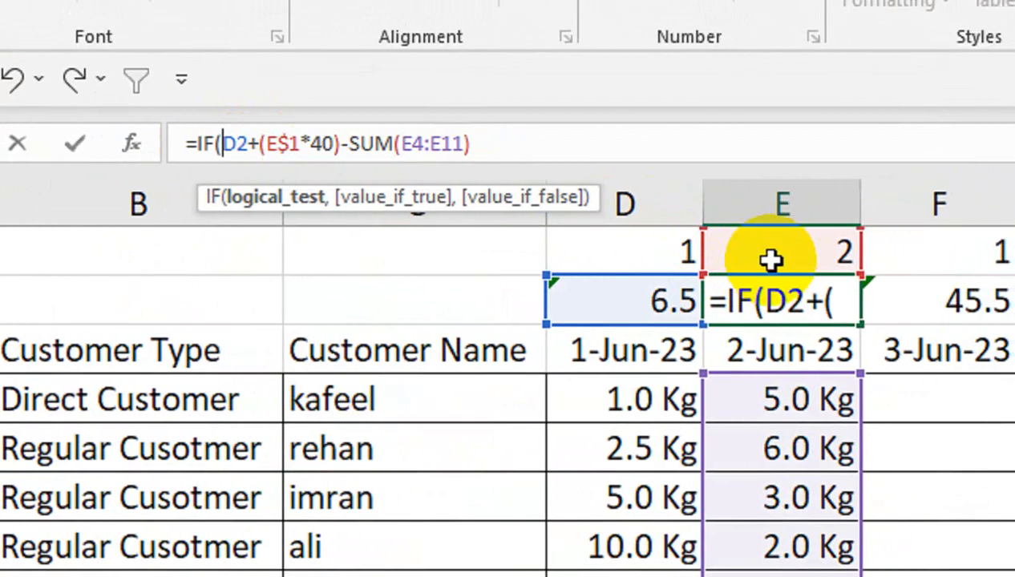
click(824, 259)
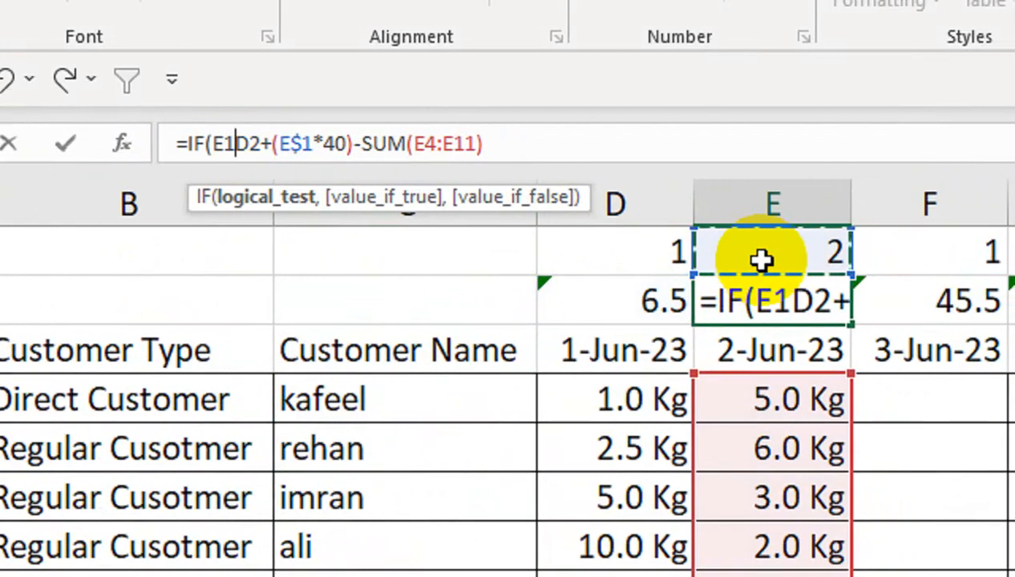
text(="",)
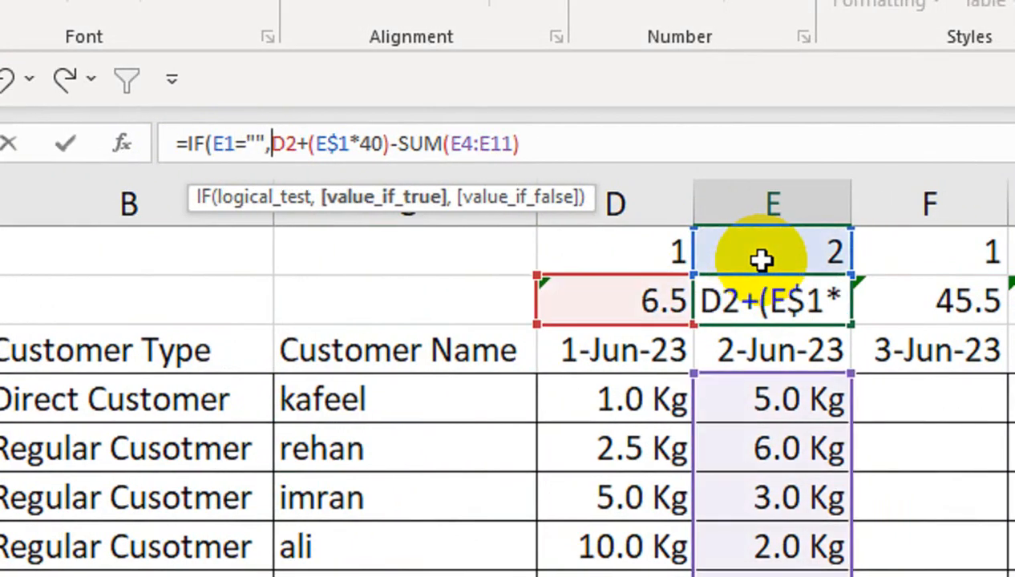
text("",)
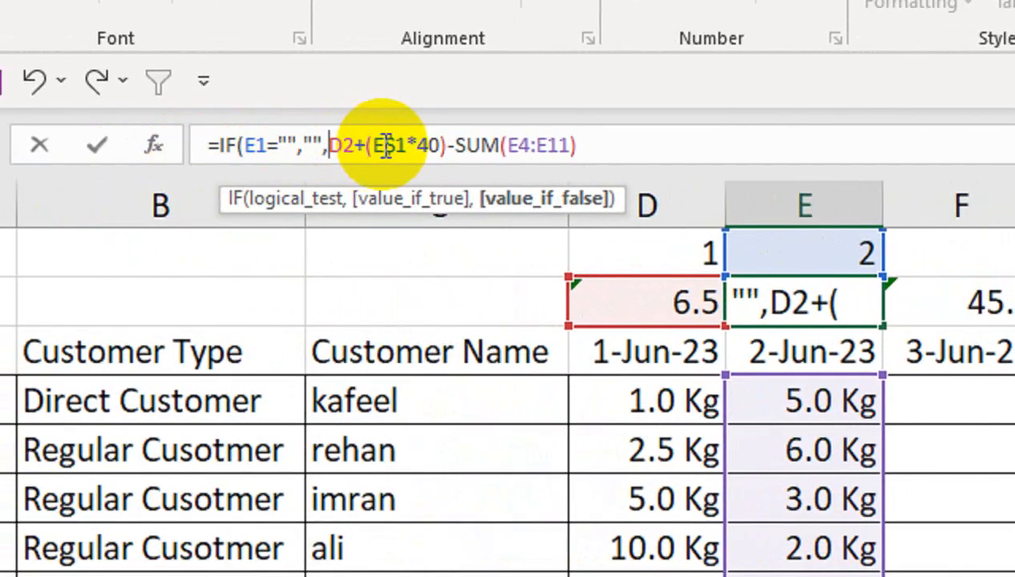
click(613, 147)
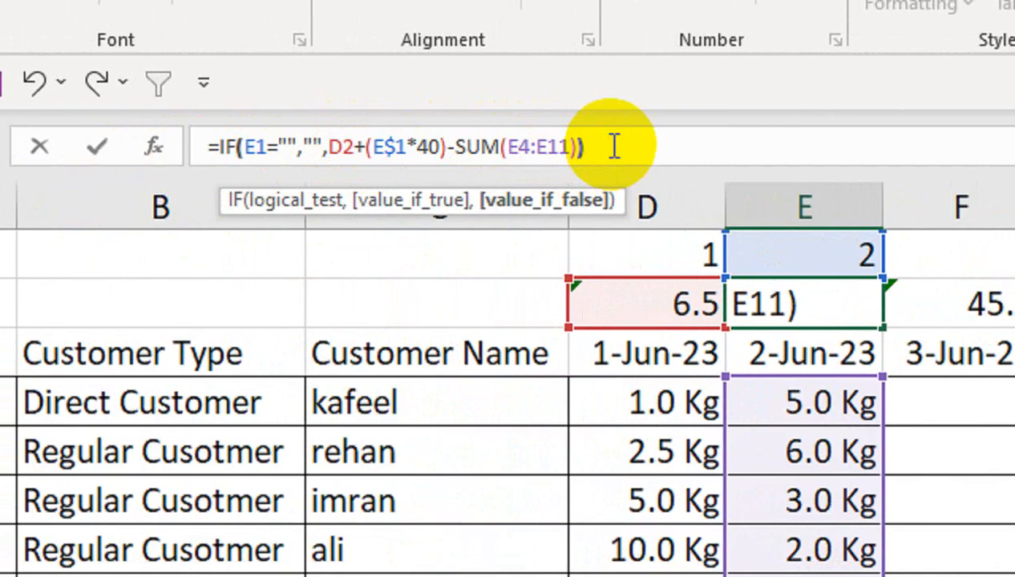
text())
key(Return)
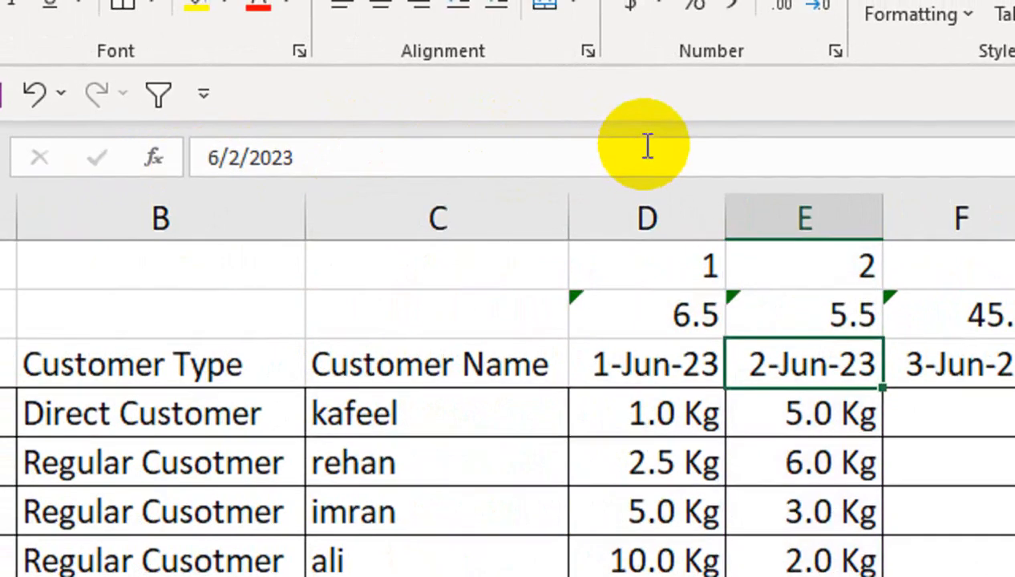
Step: Clear the 2-Jun-23 quantities in E4:E11 and the value in F1
click(693, 302)
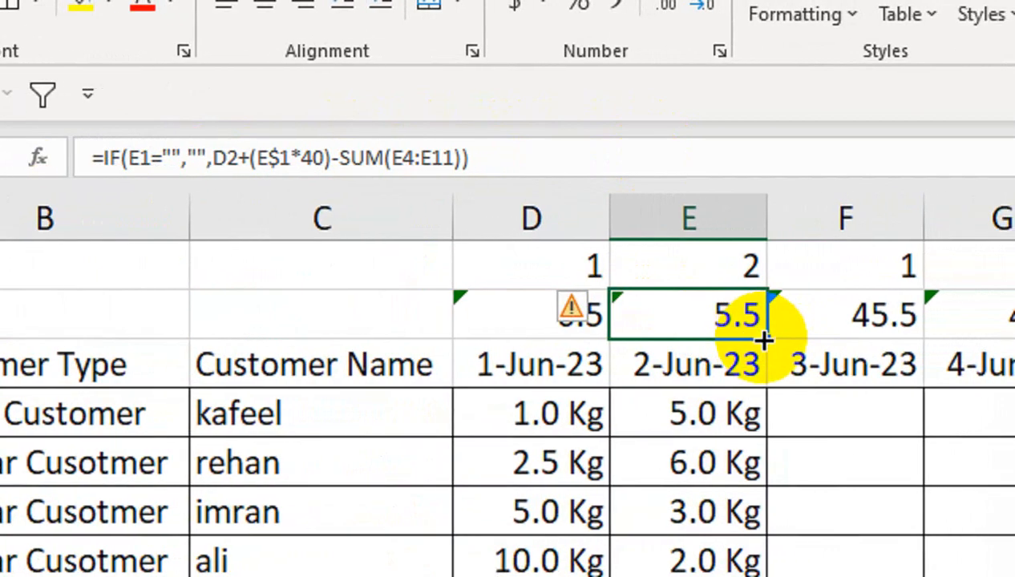
drag(702, 414, 710, 460)
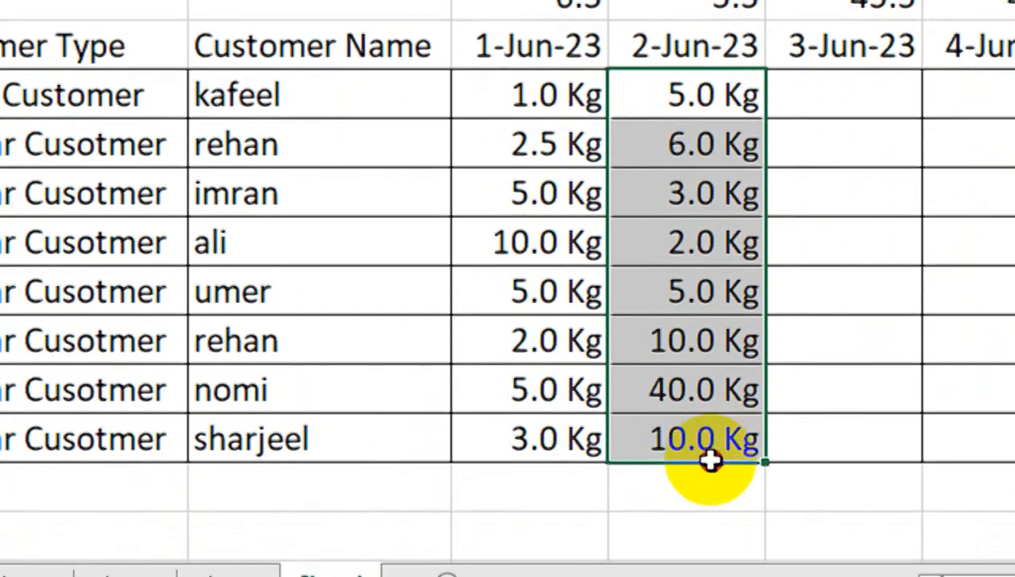
key(Delete)
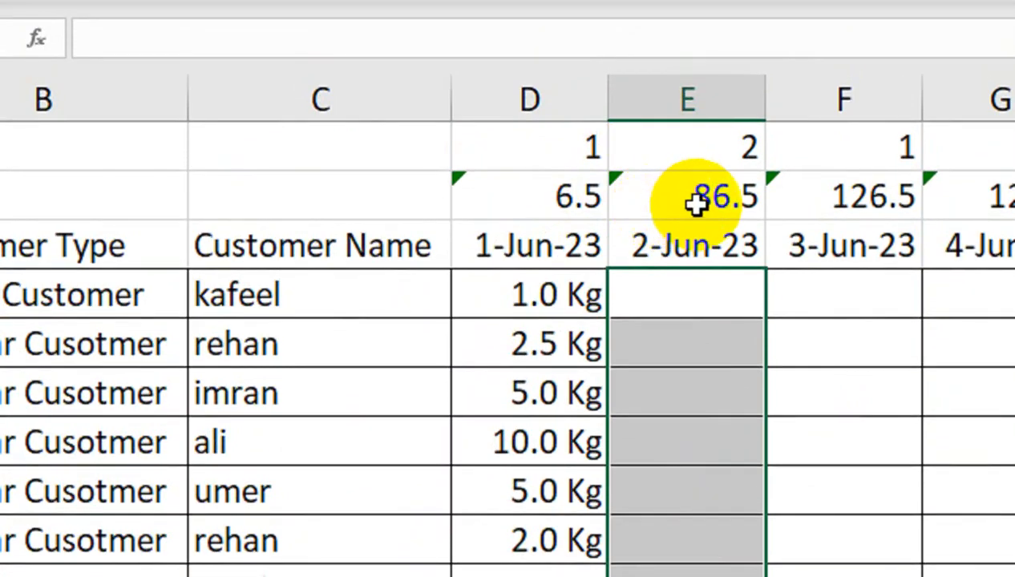
click(721, 183)
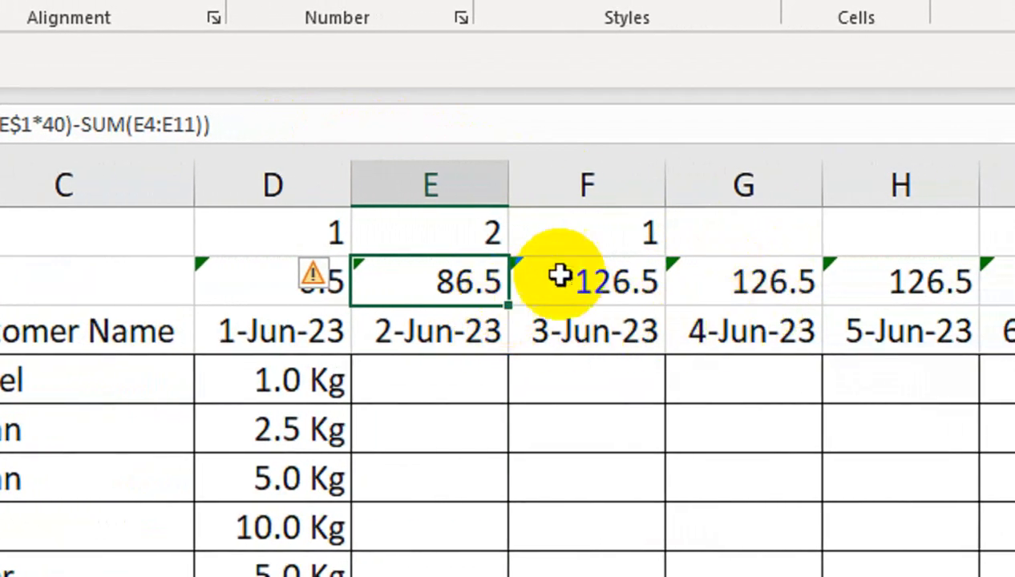
click(582, 248)
key(Delete)
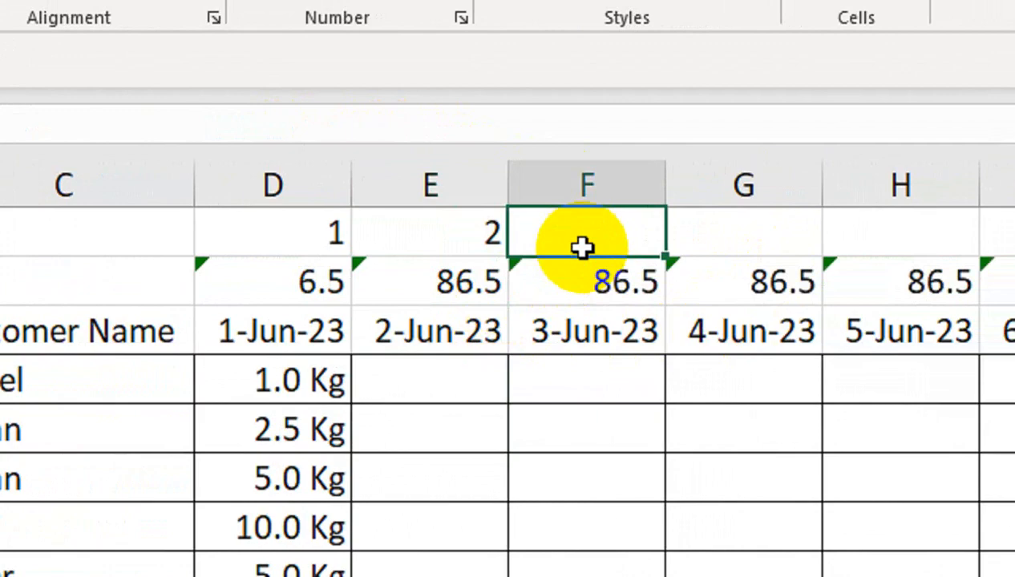
Step: Fill the E2 formula across row 2 for the following dates and ignore the formula error flagged on those cells
click(481, 280)
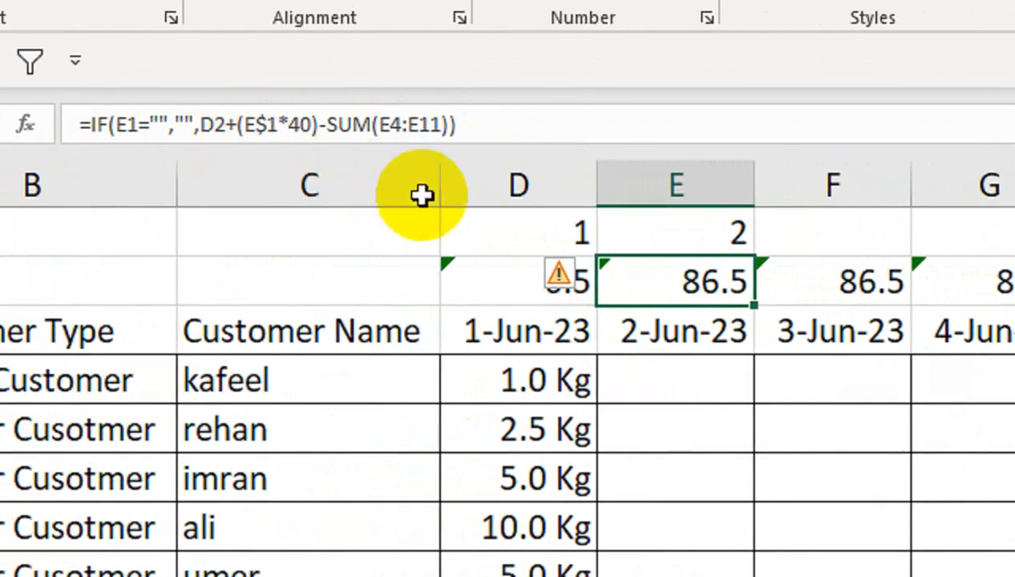
drag(603, 306, 1014, 295)
drag(880, 297, 943, 277)
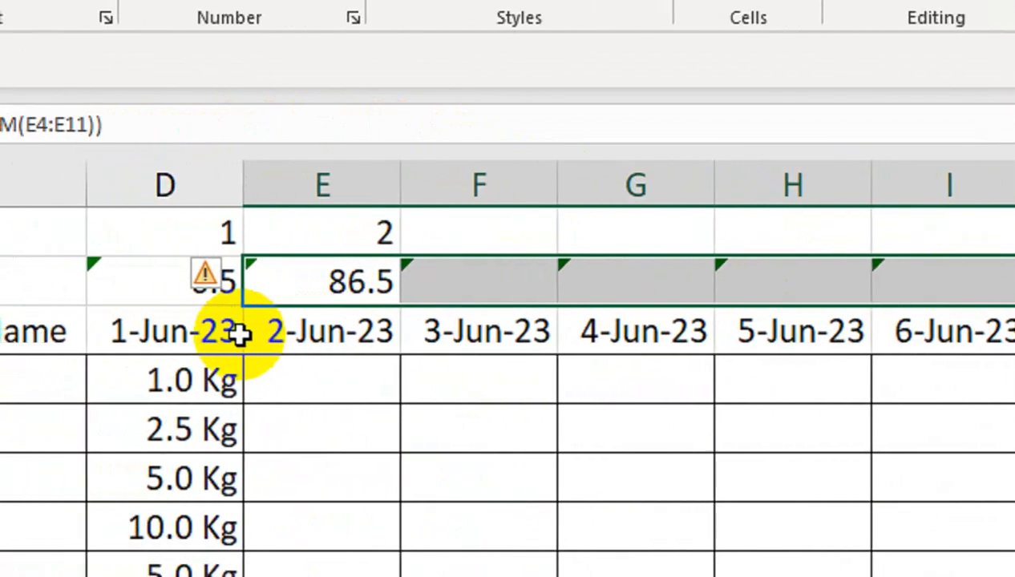
click(250, 279)
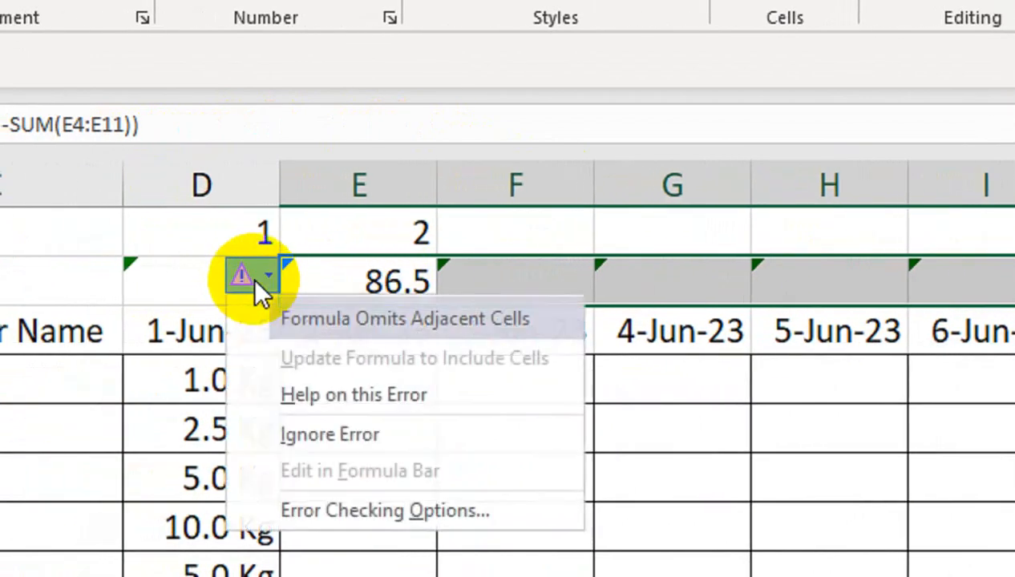
click(265, 437)
click(373, 337)
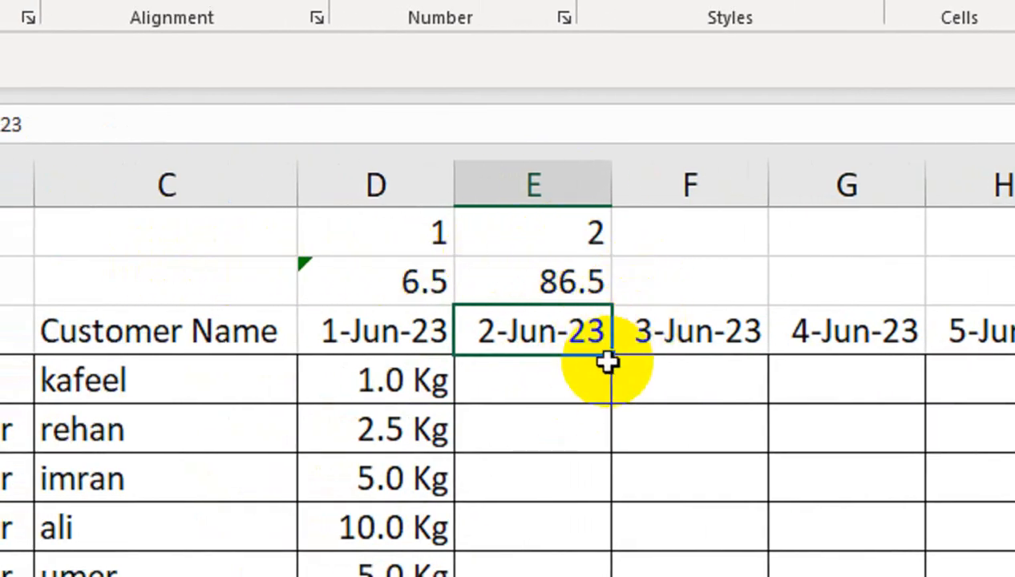
Step: Enter the 2-Jun-23 quantities 5, 5, 10, 15, 25, 5, 6 and 10 in E4:E11
click(559, 399)
text(5)
key(Return)
text(5)
key(Return)
text(10)
key(Return)
text(15)
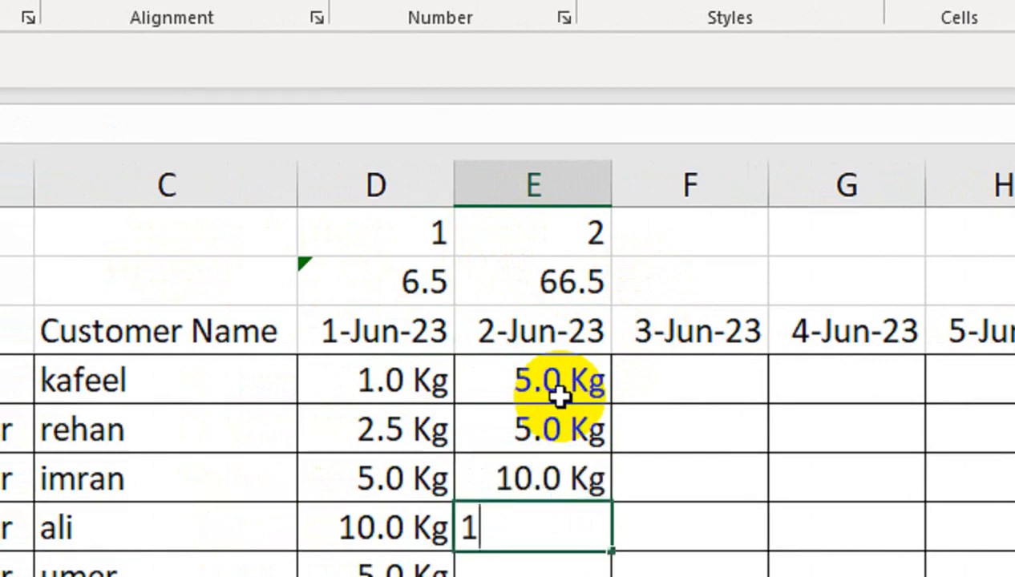
key(Return)
text(25)
key(Return)
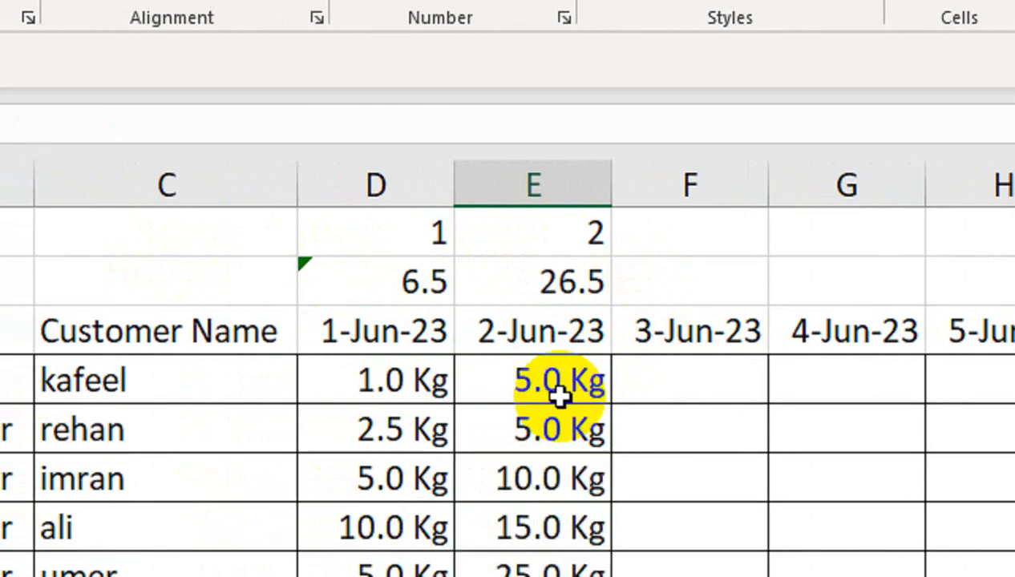
key(Return)
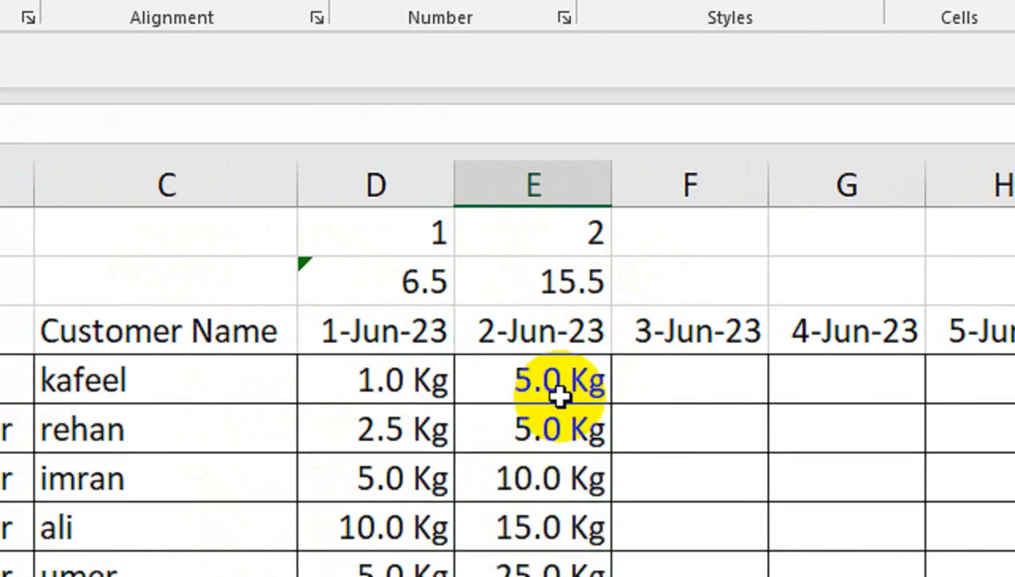
key(Return)
click(548, 441)
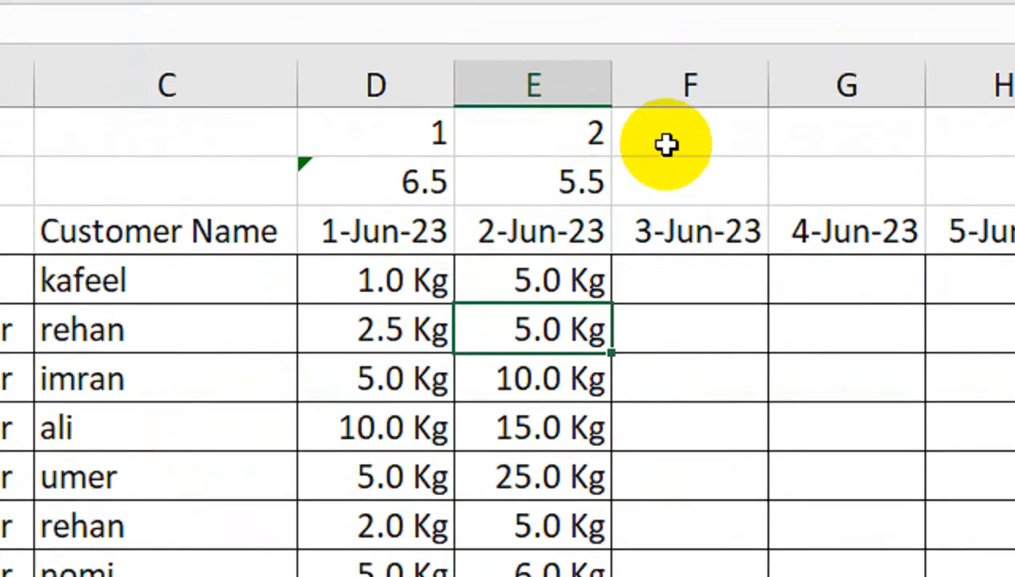
Step: Set the 3-Jun-23 stock value in F1 to 3
click(668, 65)
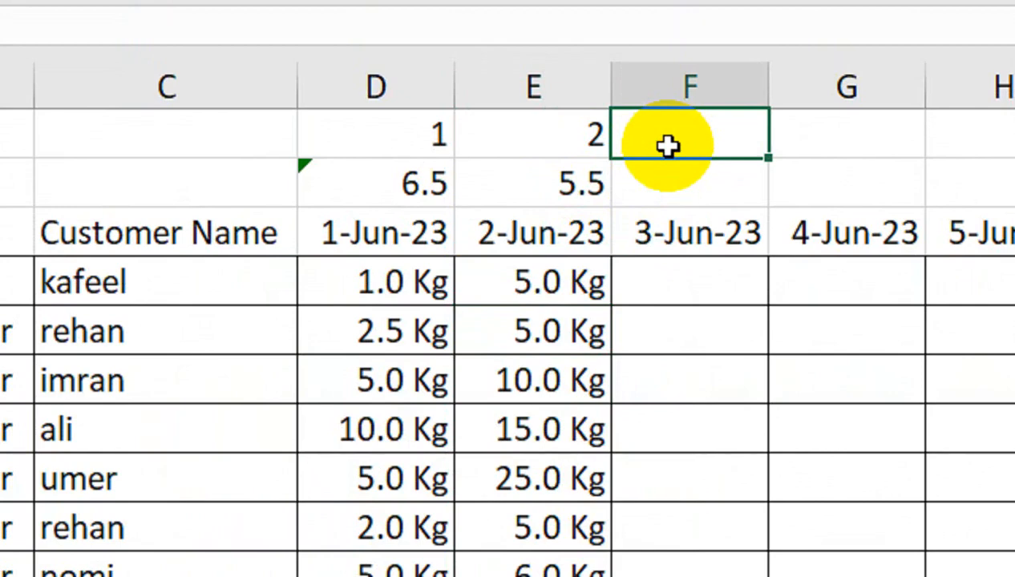
text(3)
key(Return)
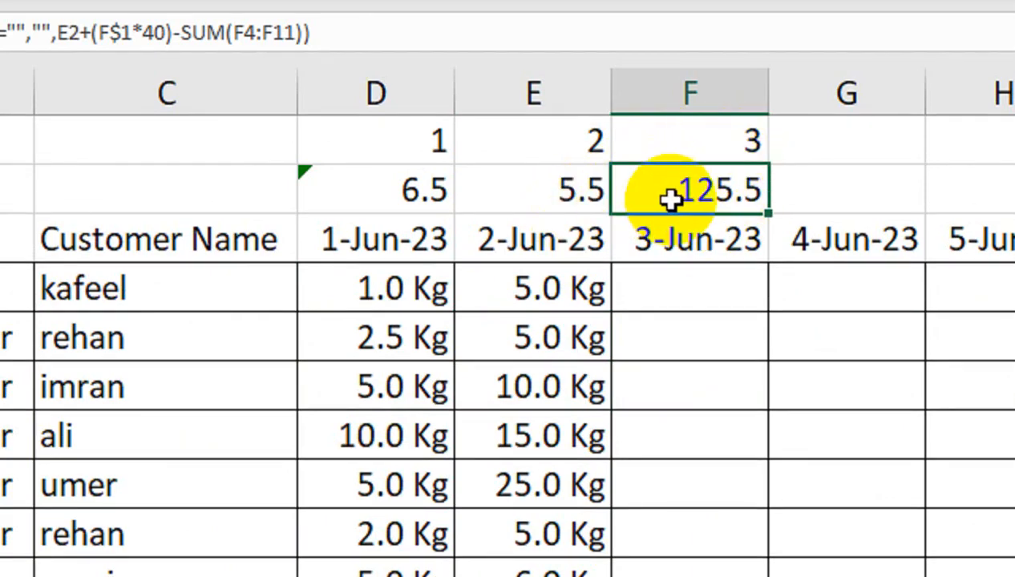
Step: Enter the 3-Jun-23 quantities 20, 30, 50, 5, 4, 3, 6 and 4 in F4:F11
click(669, 290)
text(20)
key(Return)
text(30)
key(Return)
text(560)
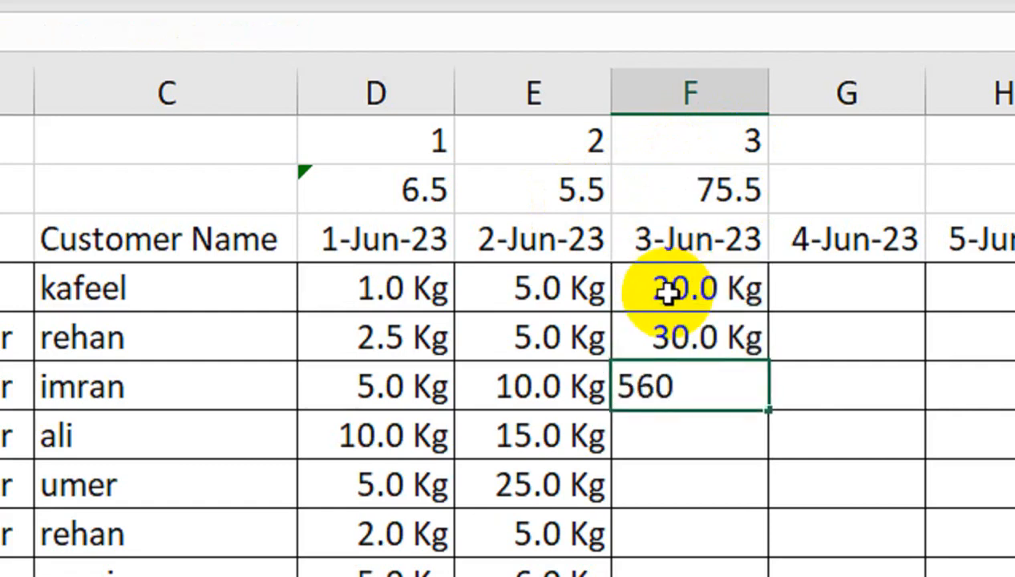
key(BackSpace)
key(BackSpace)
key(Return)
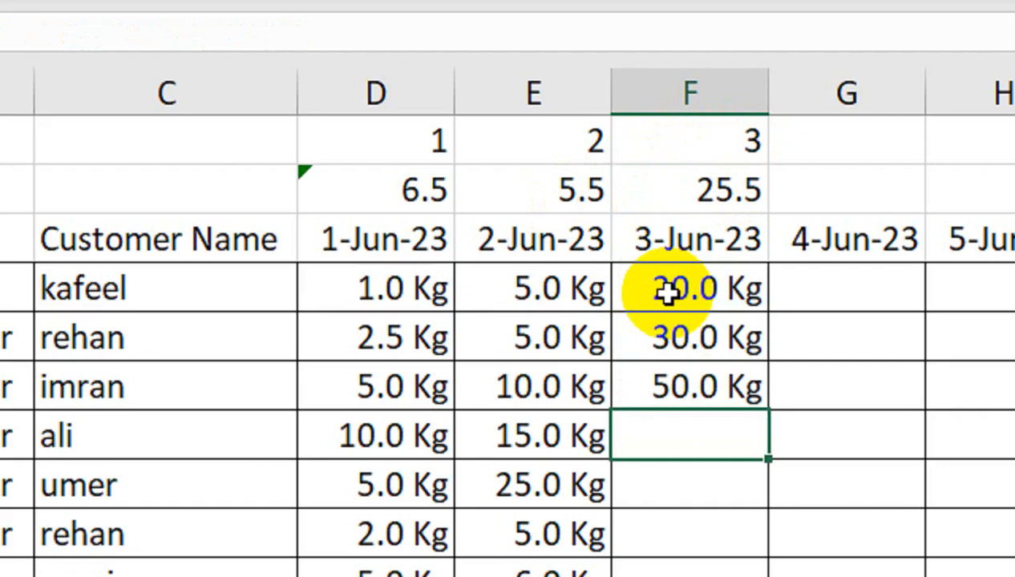
text(5)
key(Return)
text(4)
key(Return)
text(3)
key(Return)
text(6)
key(Return)
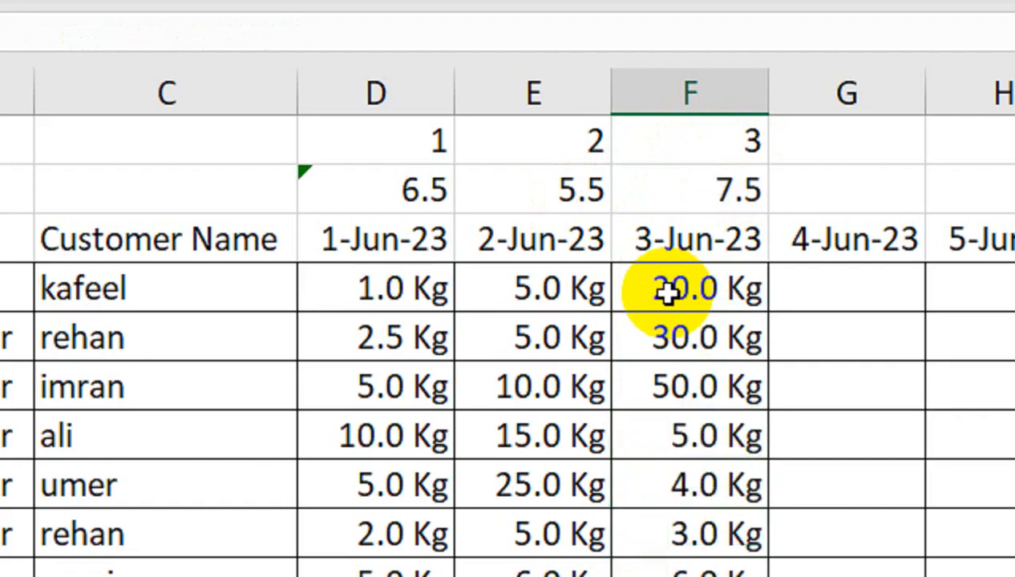
text(4)
key(Return)
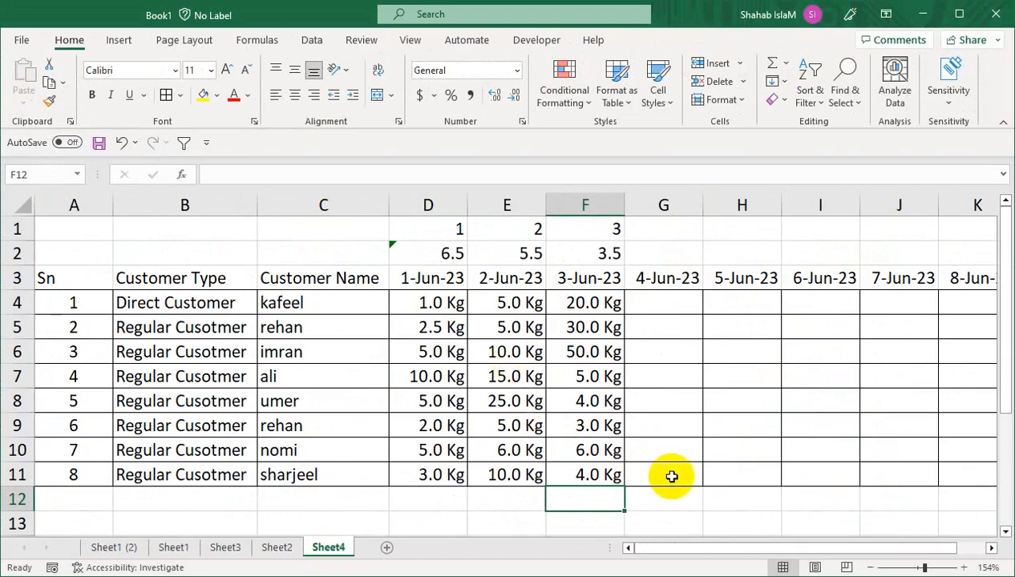
Step: Check the remaining-quantity formulas in F2 through K2
drag(866, 551, 901, 550)
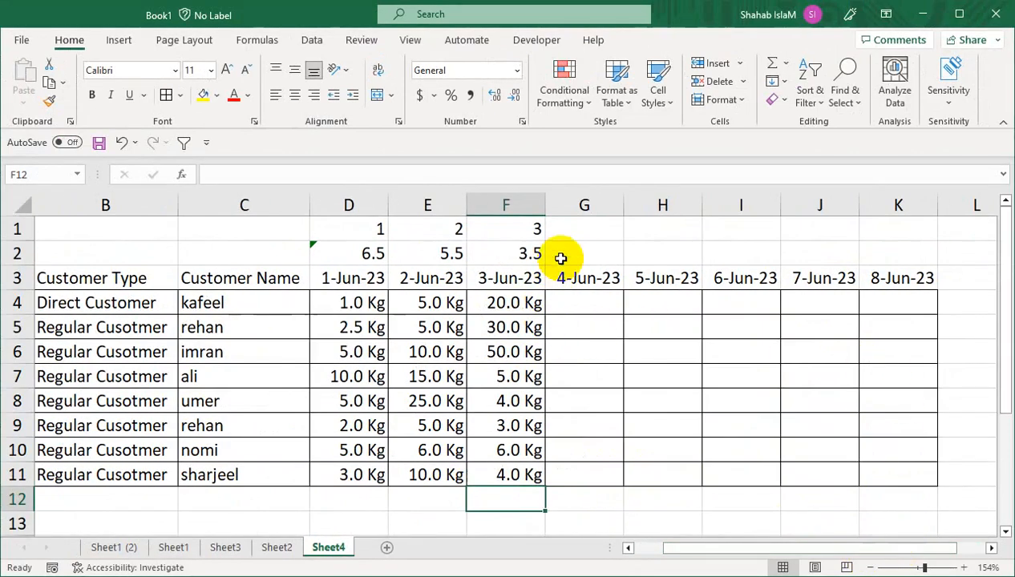
click(519, 255)
click(603, 254)
click(677, 254)
click(741, 253)
click(826, 253)
click(885, 251)
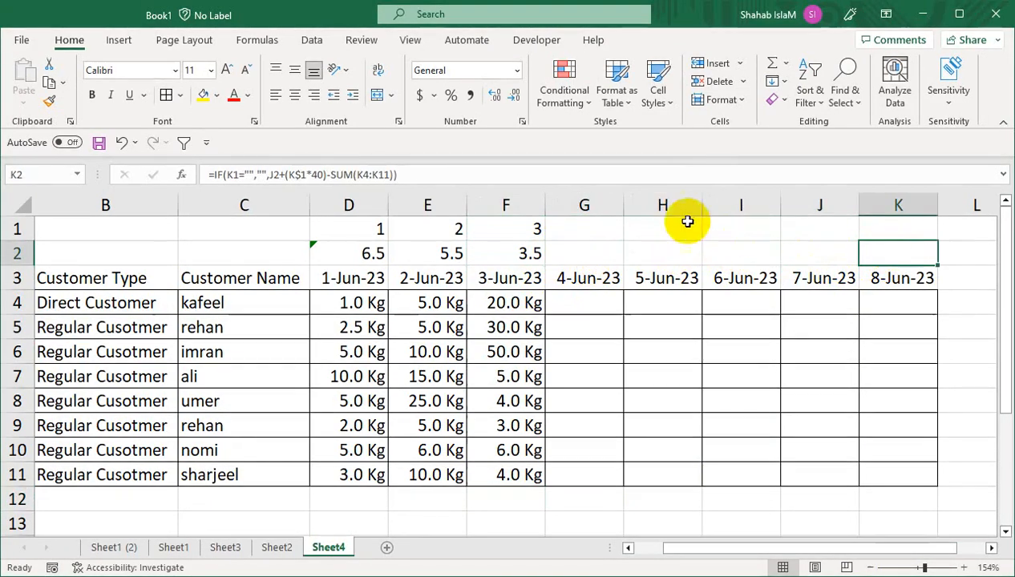
Step: Enter the stock values 2, 2, 3, 5 and 2 in G1:K1 for 4-Jun-23 through 8-Jun-23
click(578, 226)
text(2)
key(Return)
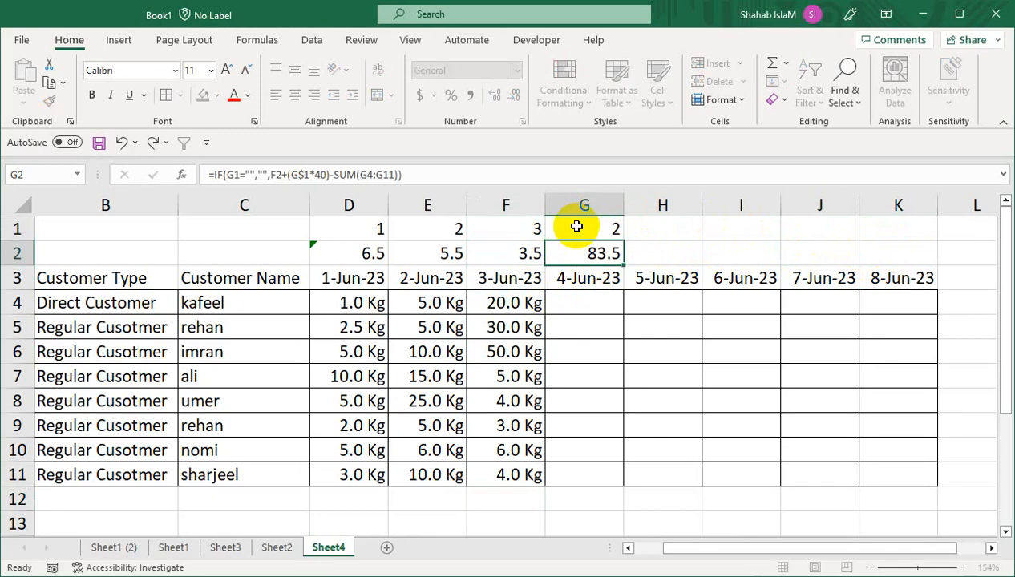
key(Right)
key(Up)
text(2)
key(Return)
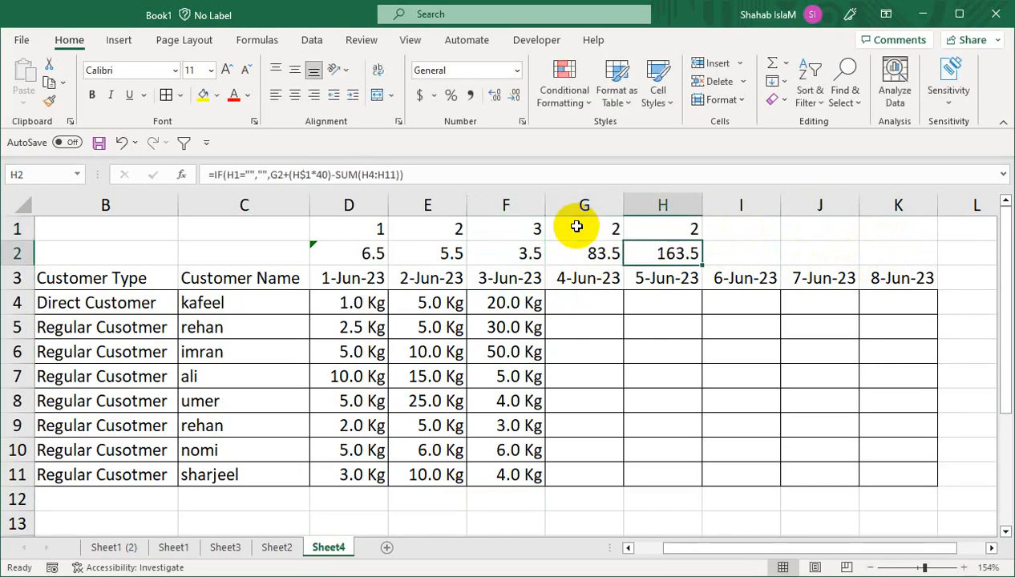
key(Right)
key(Up)
text(3)
key(Return)
key(Right)
key(Up)
text(5)
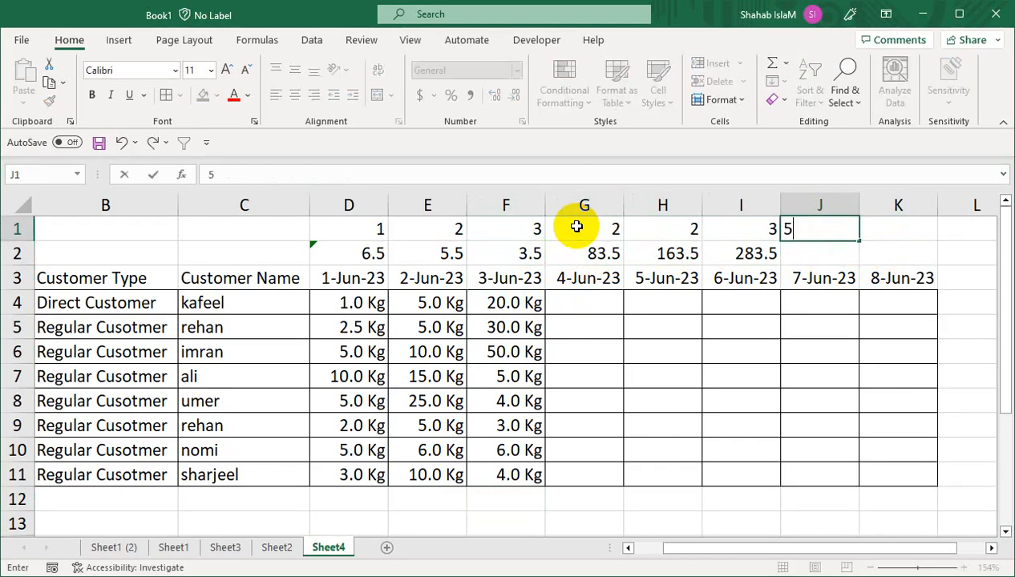
key(Return)
key(Right)
key(Up)
text(2)
key(Return)
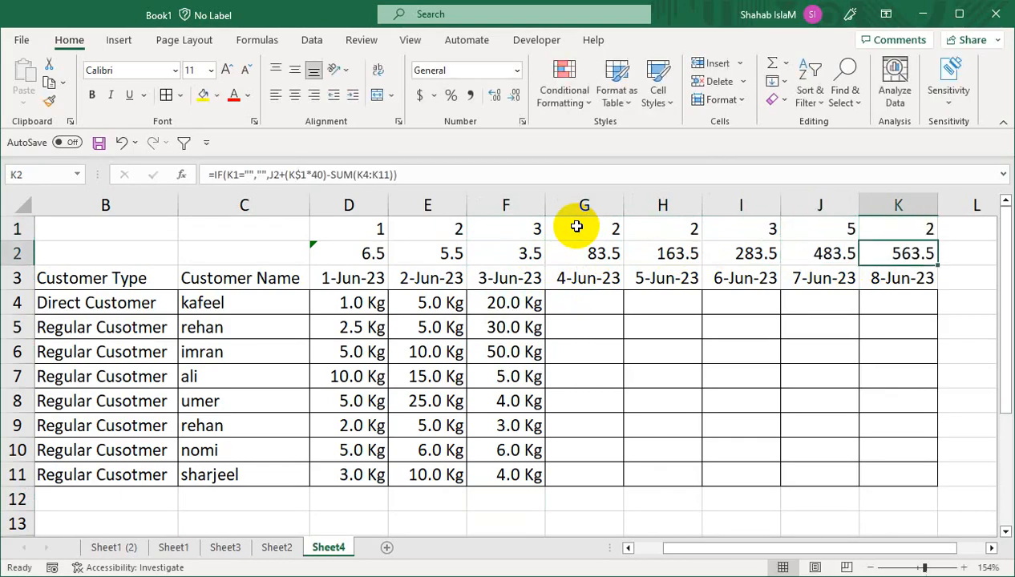
Step: Enter the 4-Jun-23 quantities 25, 20, 5, 3, 2, 5, 10 and 10 in G4:G11
key(Left)
key(Left)
key(Left)
key(Left)
key(Down)
key(Down)
text(25)
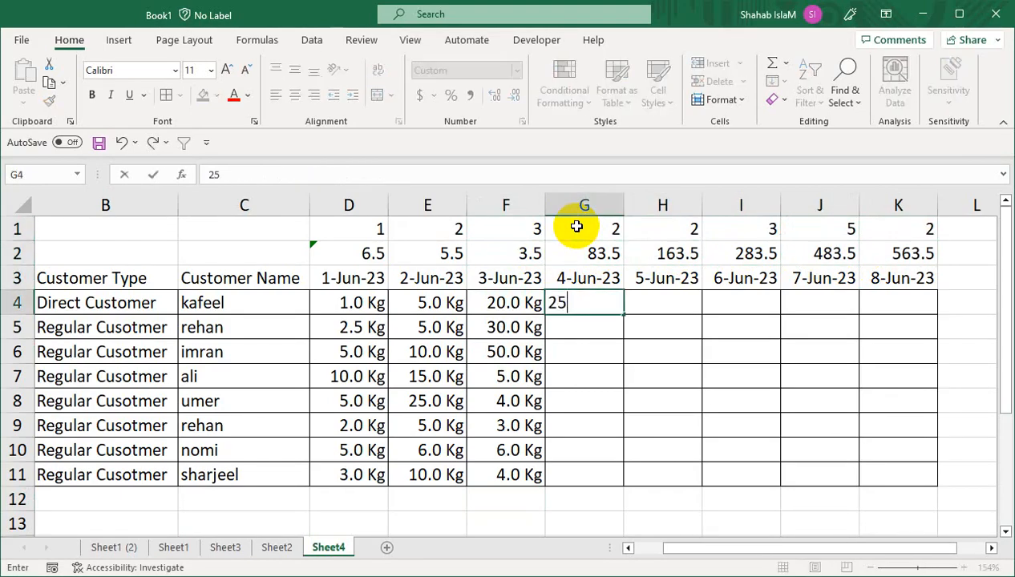
key(Return)
text(20)
key(Return)
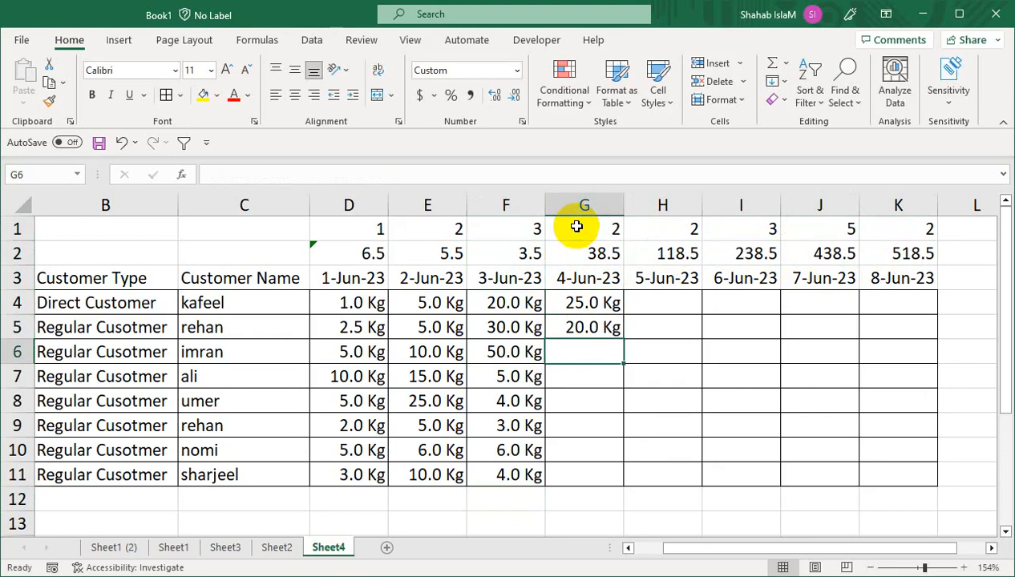
text(5)
key(Return)
text(3)
key(Return)
text(2)
key(Return)
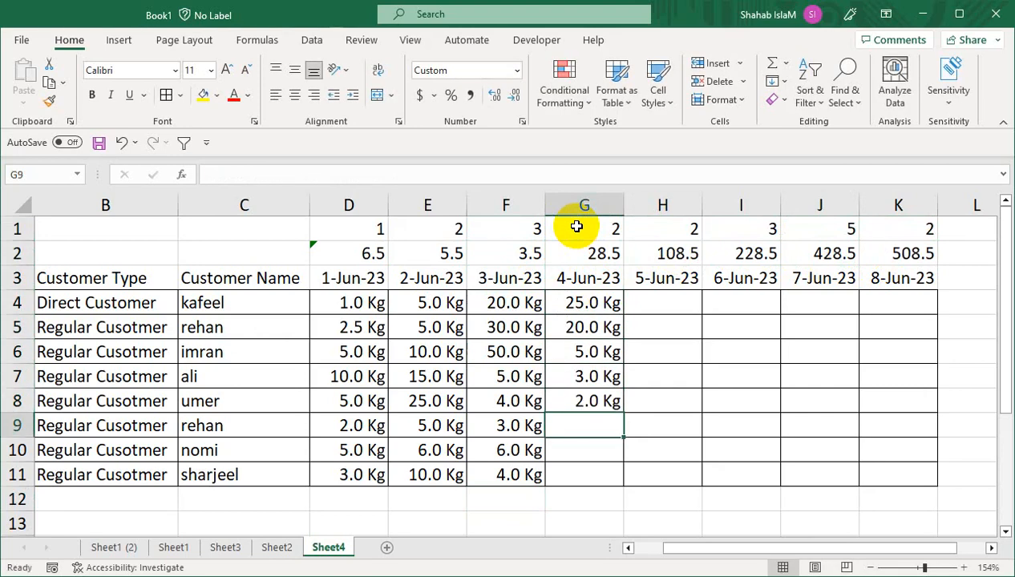
text(5)
key(Return)
text(10)
key(Return)
text(10)
key(Tab)
Step: Enter the 5-Jun-23 quantities 10, 20, 20 and 30 in H4:H7
key(Up)
key(Up)
key(Up)
key(Up)
key(Up)
key(Up)
key(Up)
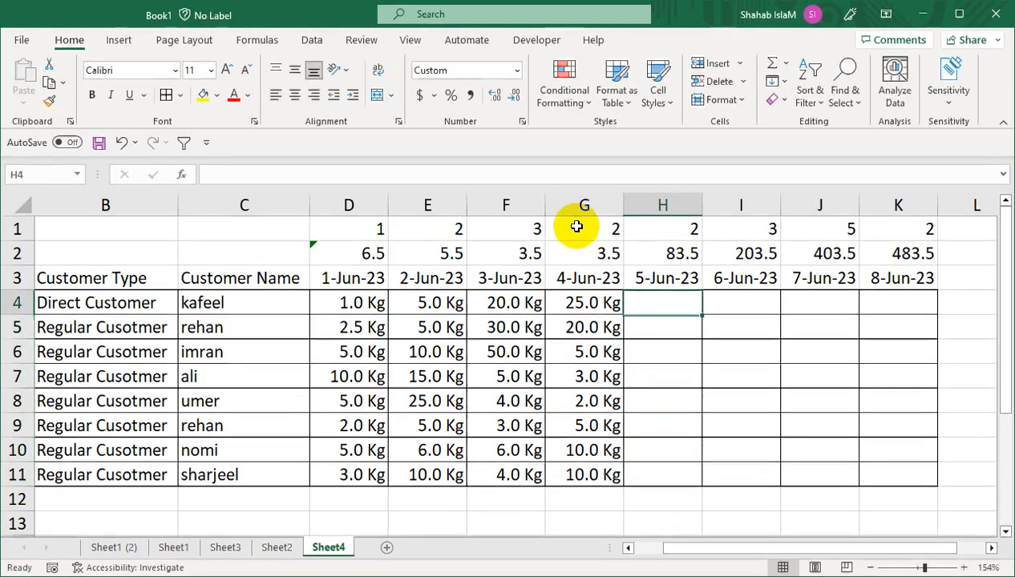
text(10)
key(Return)
text(20)
key(Return)
text(20)
key(Return)
text(30)
key(Return)
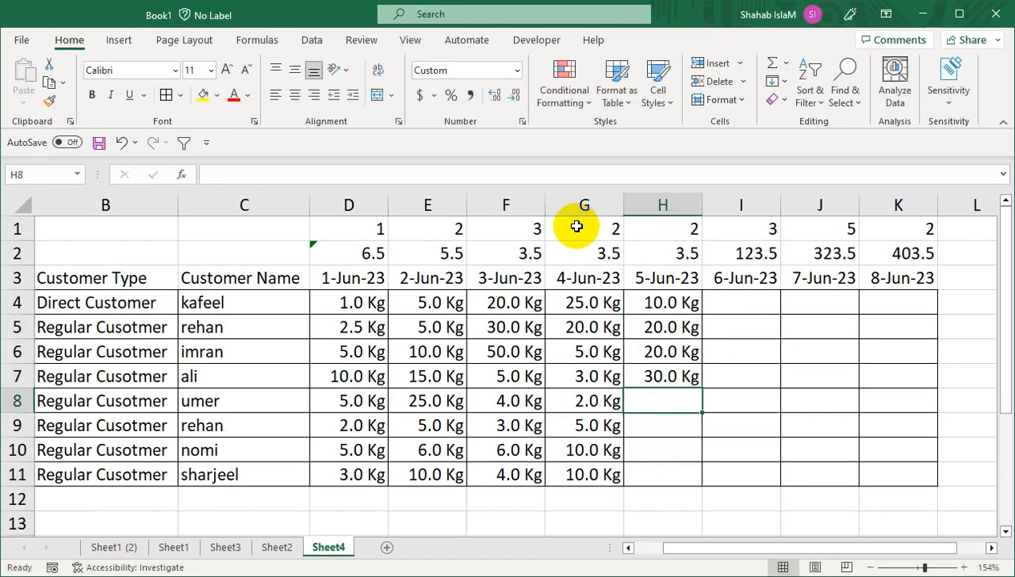
Step: Change the 5-Jun-23 quantity in H7 to 2 and enter 3, 5, 6 and 10 in H8:H11
key(Up)
text(2)
key(Return)
text(3.0 Kg)
key(Return)
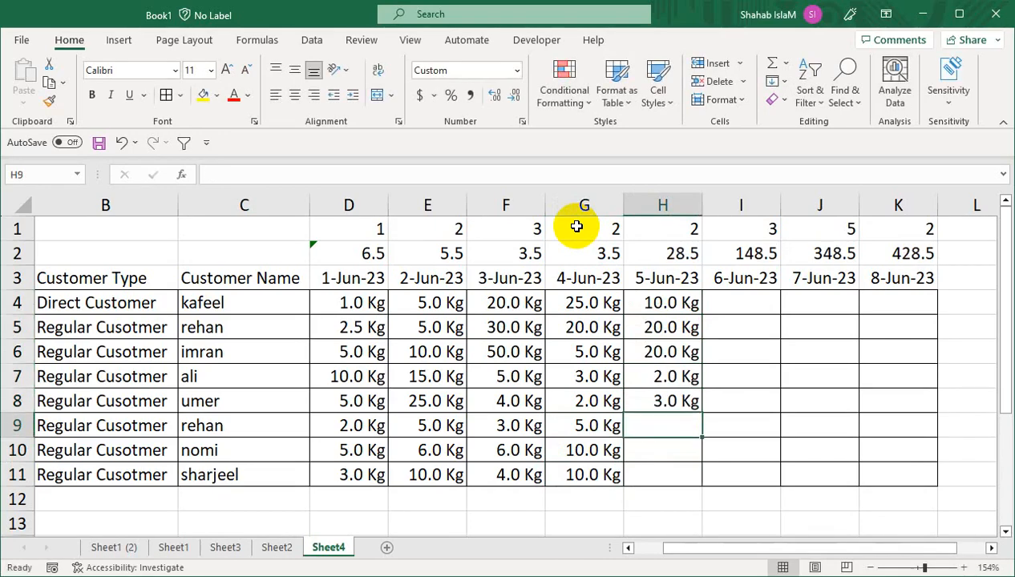
text(5.0 Kg)
key(Return)
text(6.0 Kg)
key(Return)
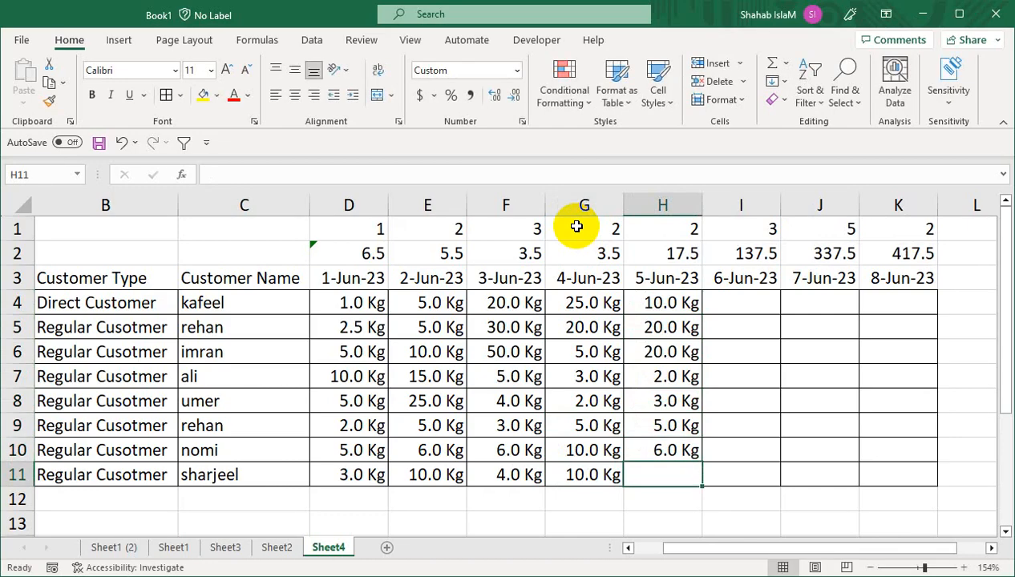
text(10)
key(Tab)
Step: Enter the 6-Jun-23 quantities 5, 5, 20, 23, 50, 2, 3 and 10 in I4:I11
key(Right)
key(Up)
key(Up)
key(Up)
key(Up)
key(Up)
key(Up)
key(Up)
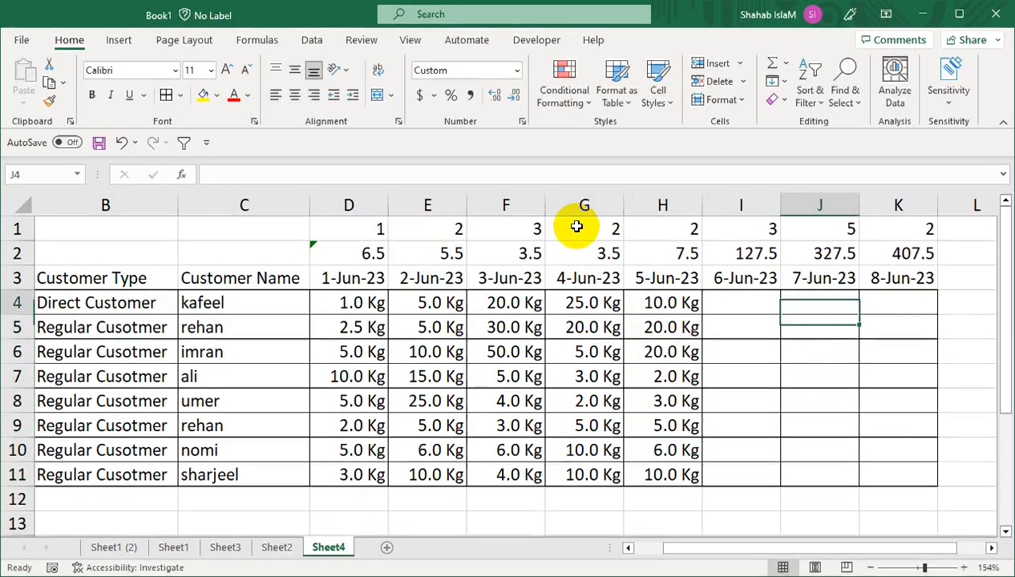
key(Left)
text(5)
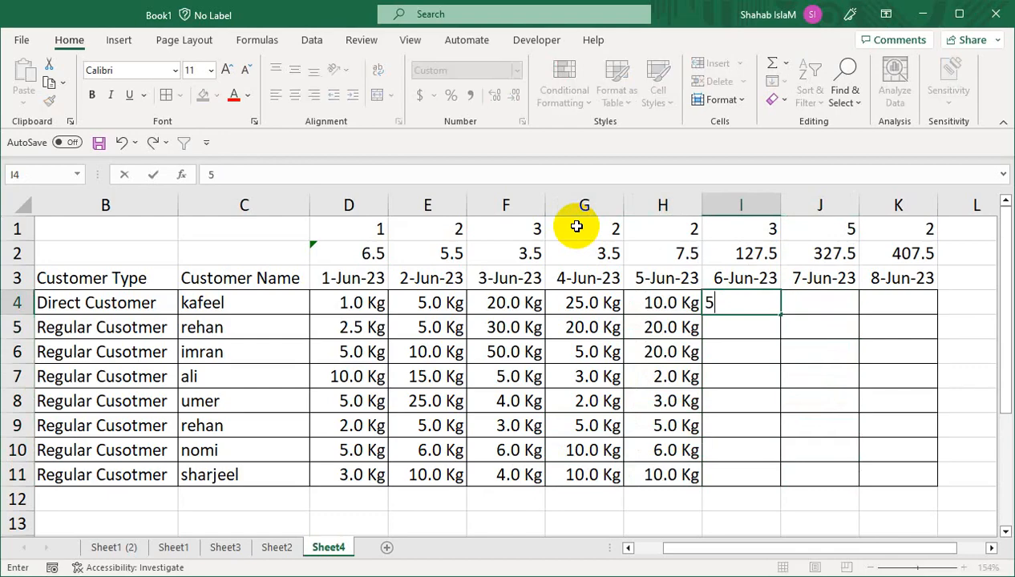
key(Return)
text(5)
key(Return)
text(20)
key(Return)
text(23)
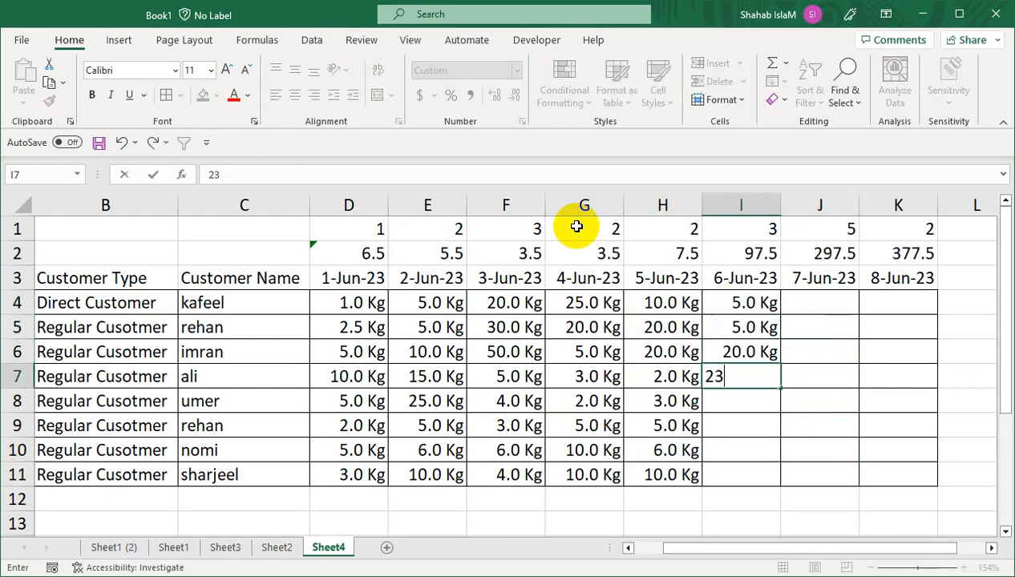
key(Return)
text(5)
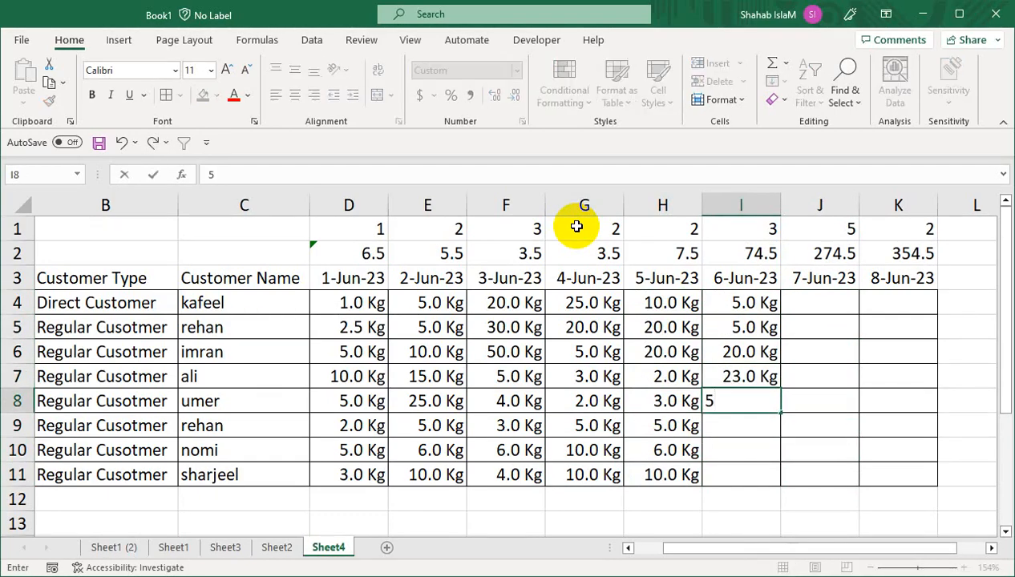
text(0)
key(Return)
text(2)
key(Return)
text(36)
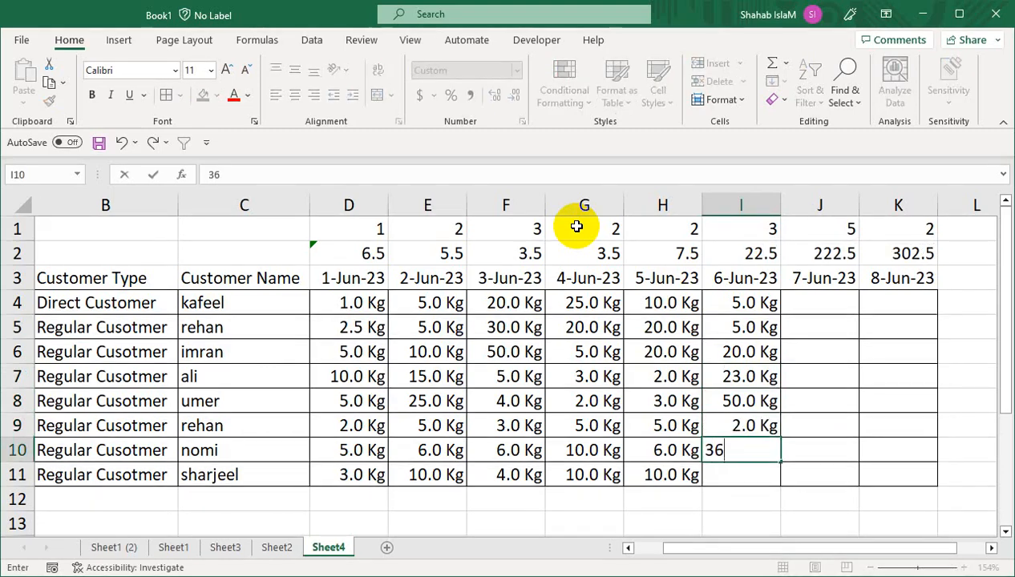
key(Return)
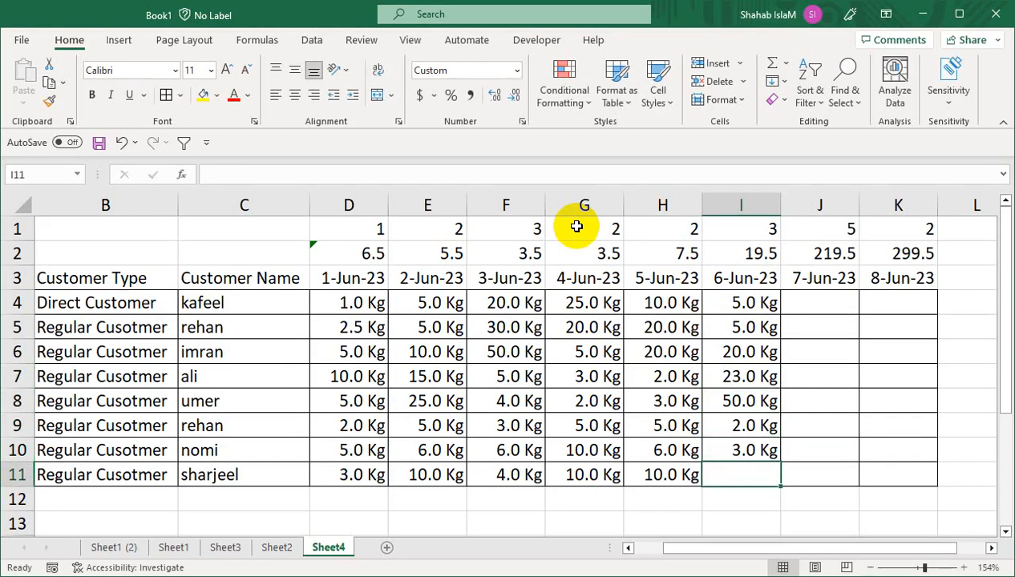
text(10)
key(Tab)
Step: Enter the 7-Jun-23 quantities 50, 60, 20, 40 and 50 in J4:J8
key(Up)
key(Up)
key(Up)
key(Up)
key(Up)
key(Up)
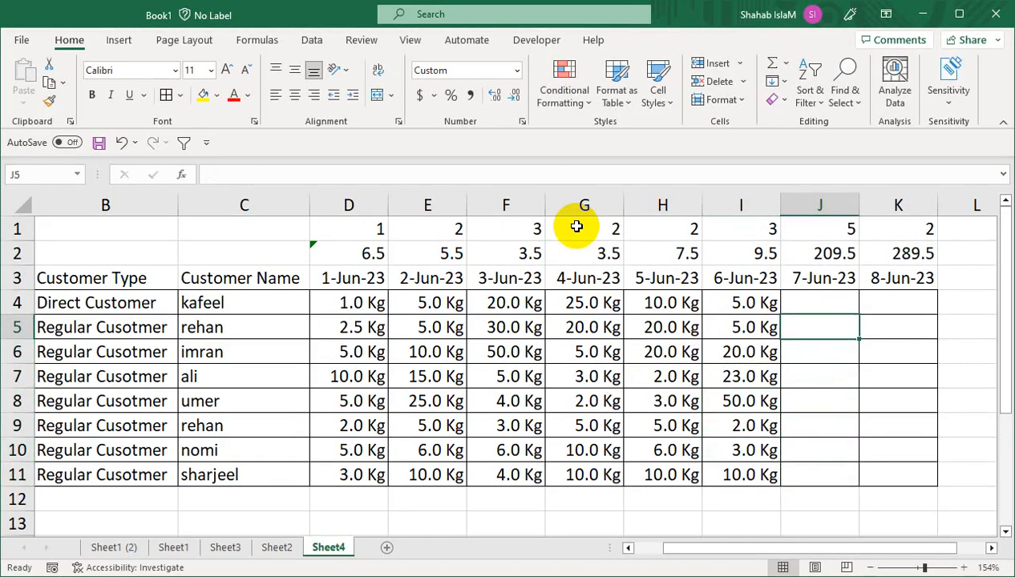
key(Up)
text(50)
key(Return)
text(60)
key(Return)
text(20)
key(Return)
text(40)
key(Return)
text(50)
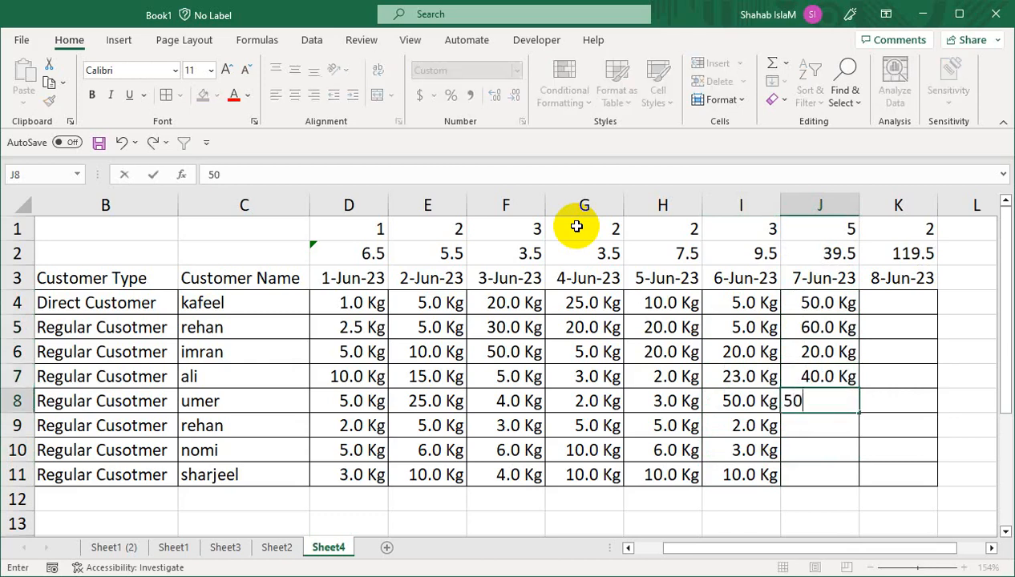
key(Return)
Step: Change the 7-Jun-23 quantity in J8 to 30 and enter 20 in J9
key(Up)
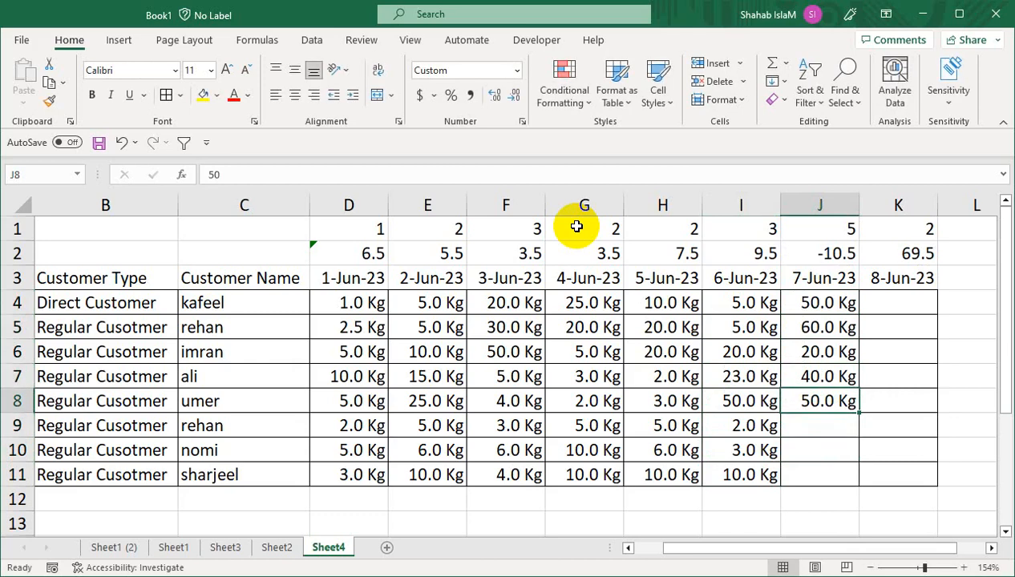
text(30)
key(Return)
text(20)
key(Return)
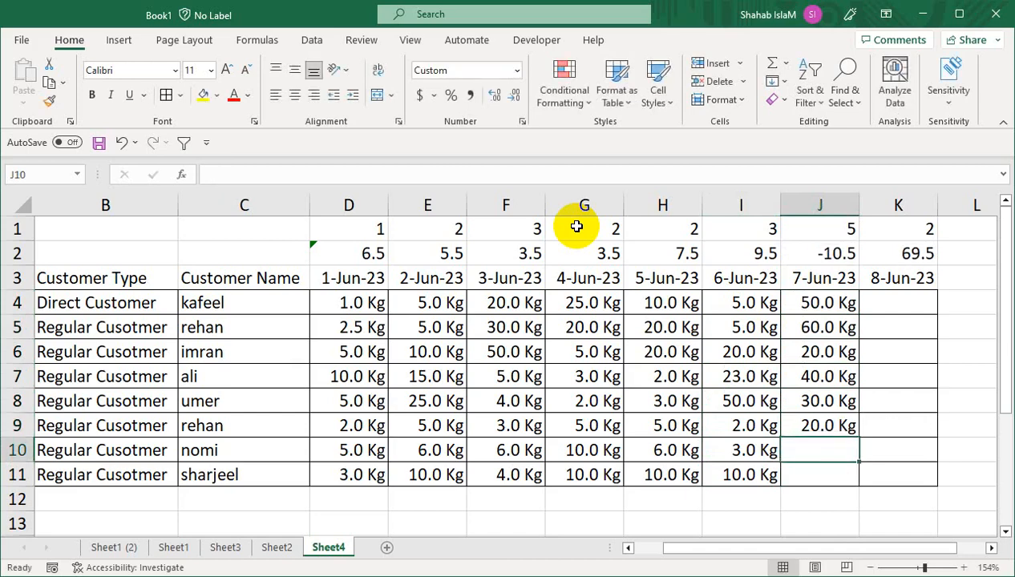
Step: Change the 7-Jun-23 quantity in J9 to 2 and enter 3 and 2 in J10:J11
key(Up)
text(1)
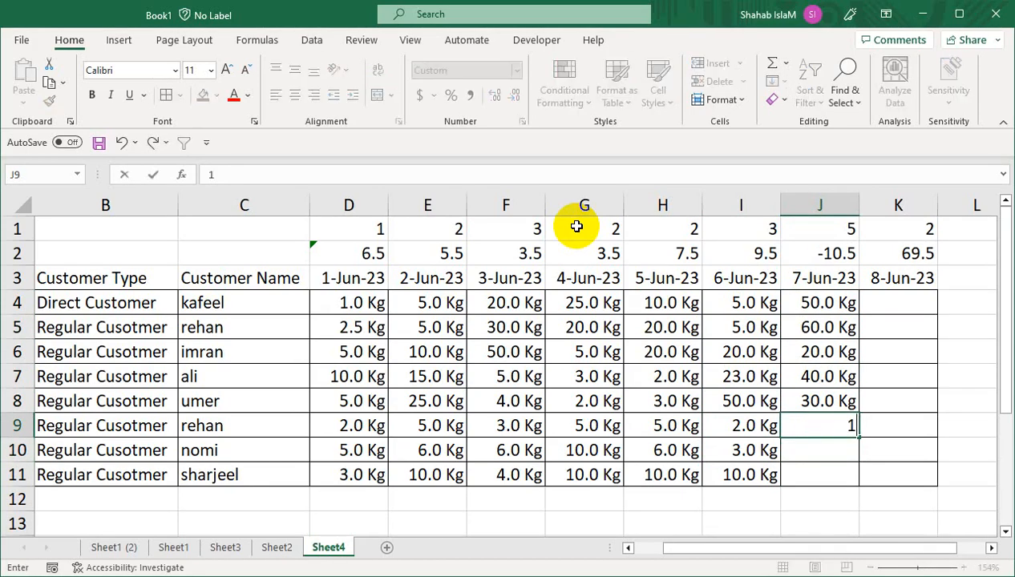
text(2)
key(Return)
text(3)
key(Return)
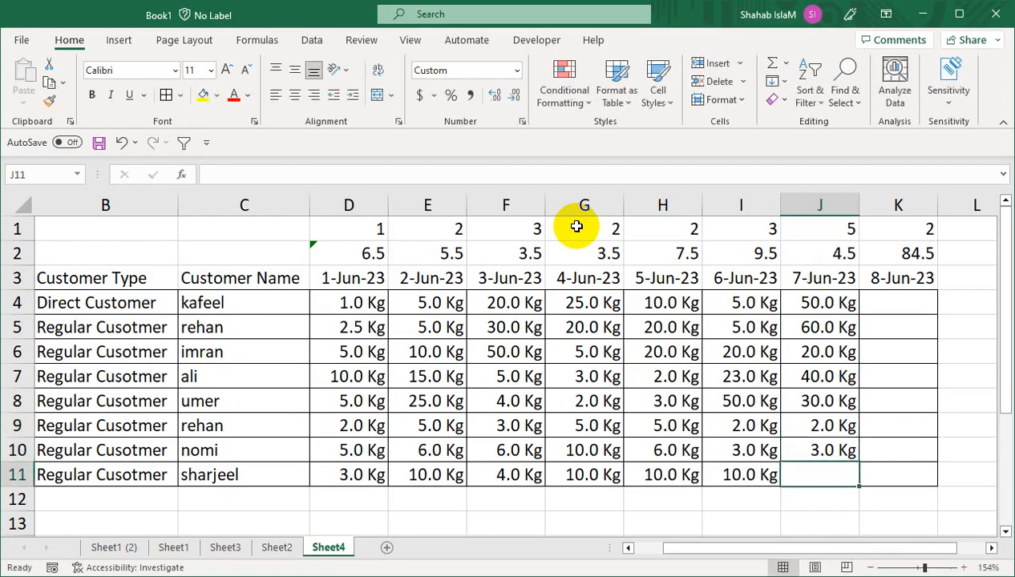
text(2)
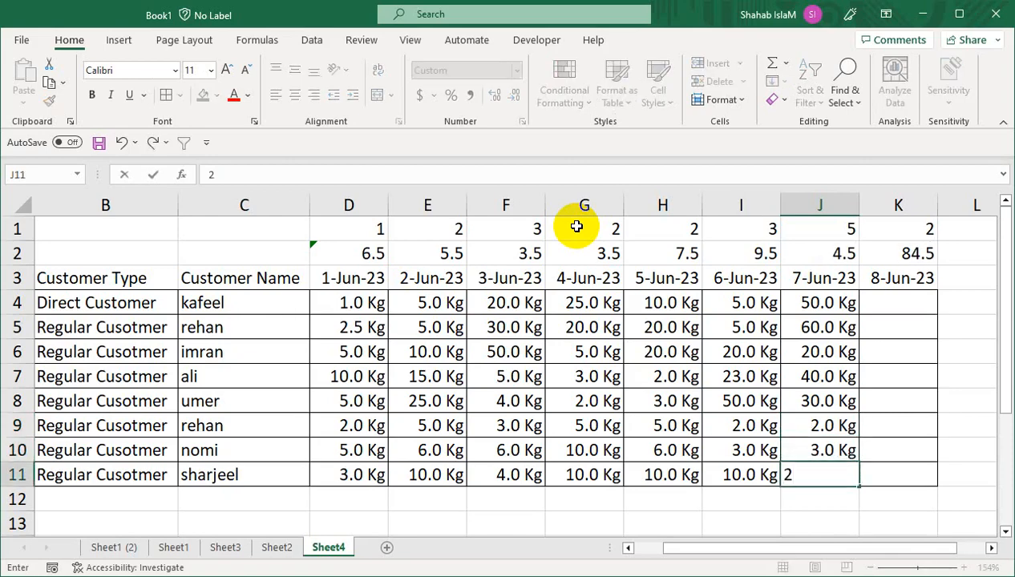
key(Tab)
Step: Enter the 8-Jun-23 quantities 10, 10, 10, 20, 5, 4, 3 and 5 in K4:K11
key(Up)
key(Up)
key(Up)
key(Up)
key(Up)
key(Up)
key(Up)
text(10)
key(Return)
text(10)
key(Return)
text(10)
key(Return)
text(20)
key(Return)
text(5)
key(Return)
text(4)
key(Return)
text(3)
key(Return)
text(5)
key(Return)
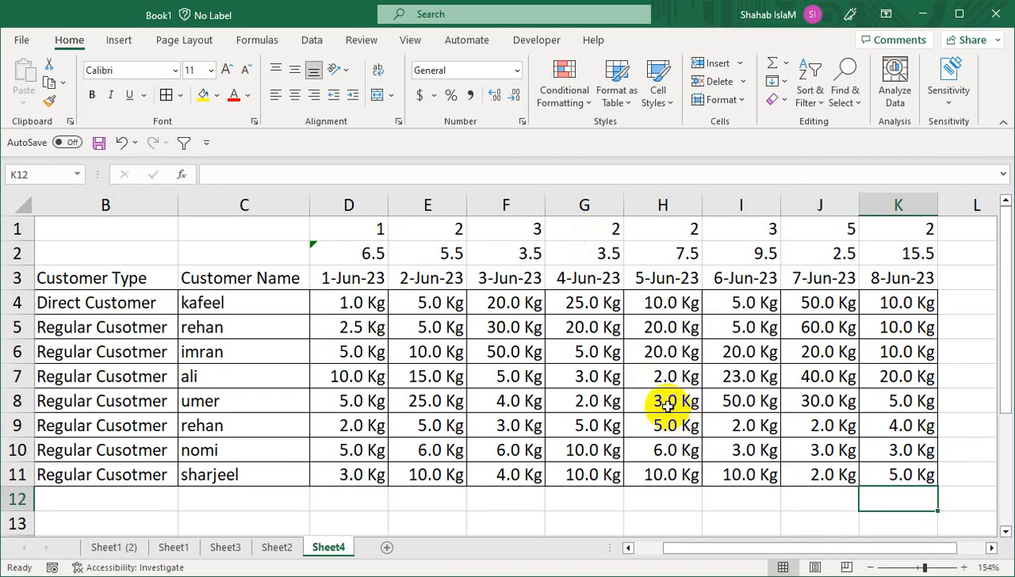
Step: Add the column header TOTAL KG in L3, beside the 8-Jun-23 column
click(921, 568)
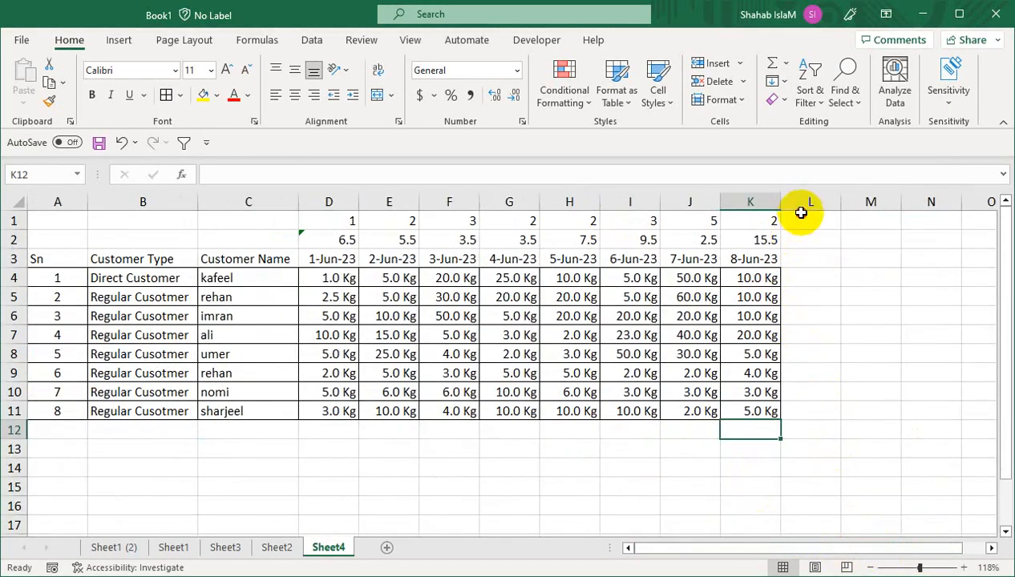
click(802, 221)
click(801, 259)
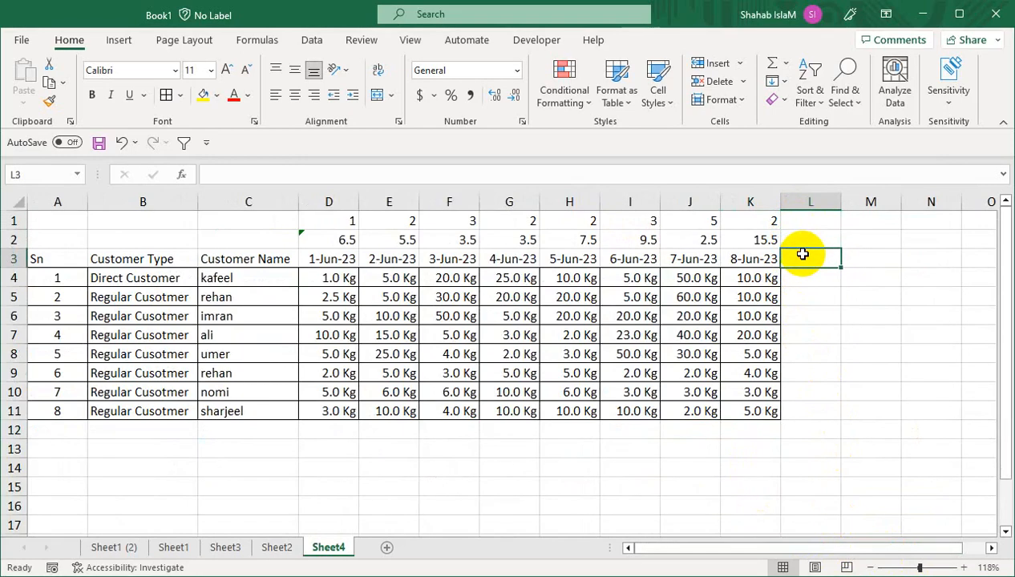
text(t)
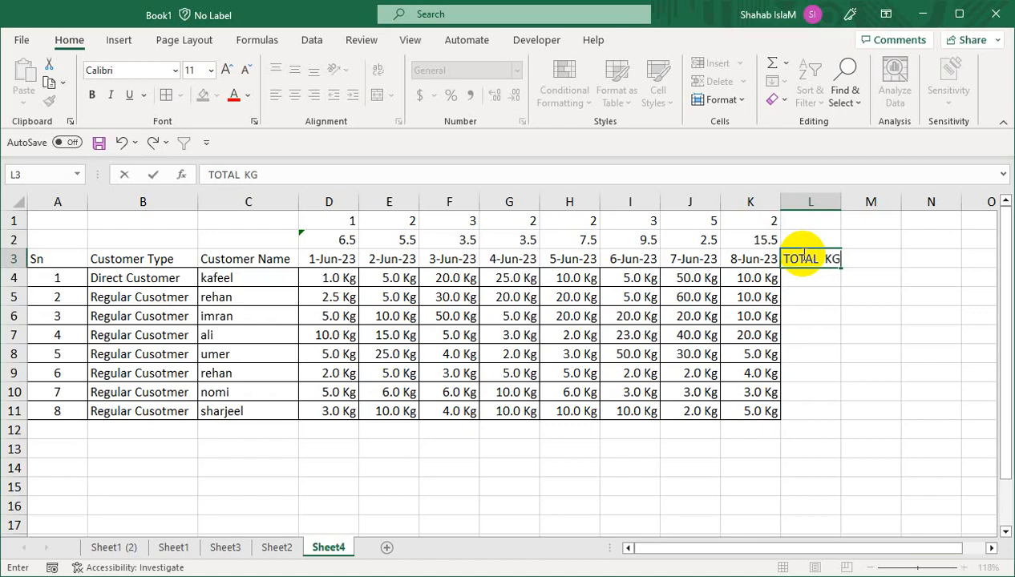
key(Return)
Step: Total the first customer's daily quantities in L4 with =SUM(D4:K4)
text(=SUM()
drag(313, 278, 729, 278)
text())
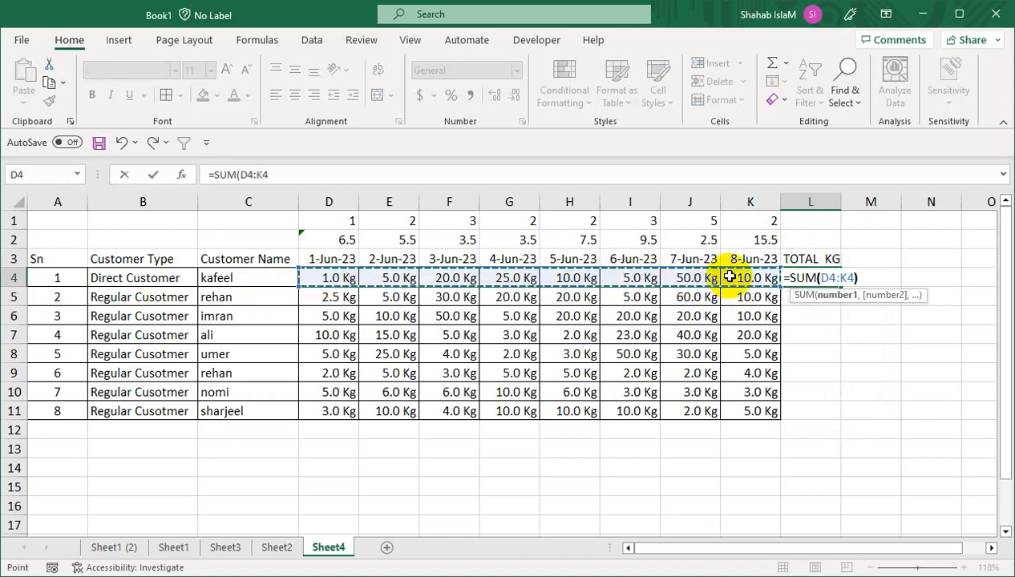
key(Return)
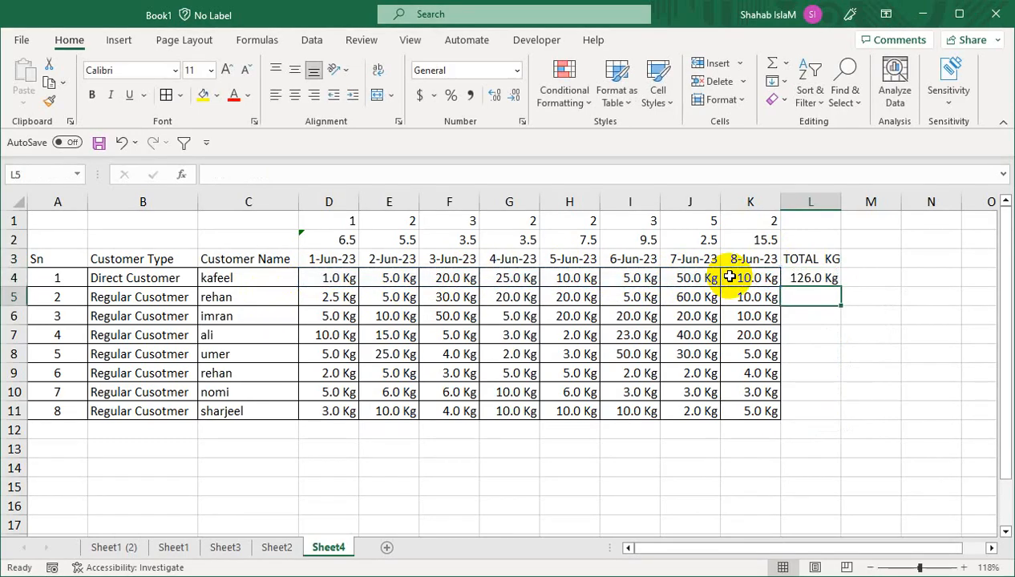
Step: Fill the TOTAL KG formula from L4 down to L11 for the remaining customers
click(275, 279)
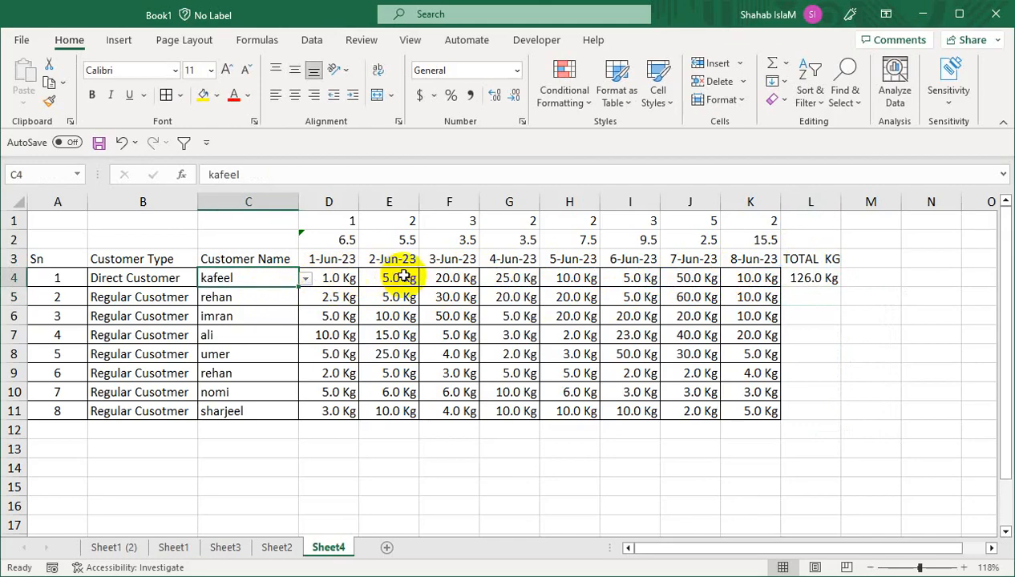
click(811, 278)
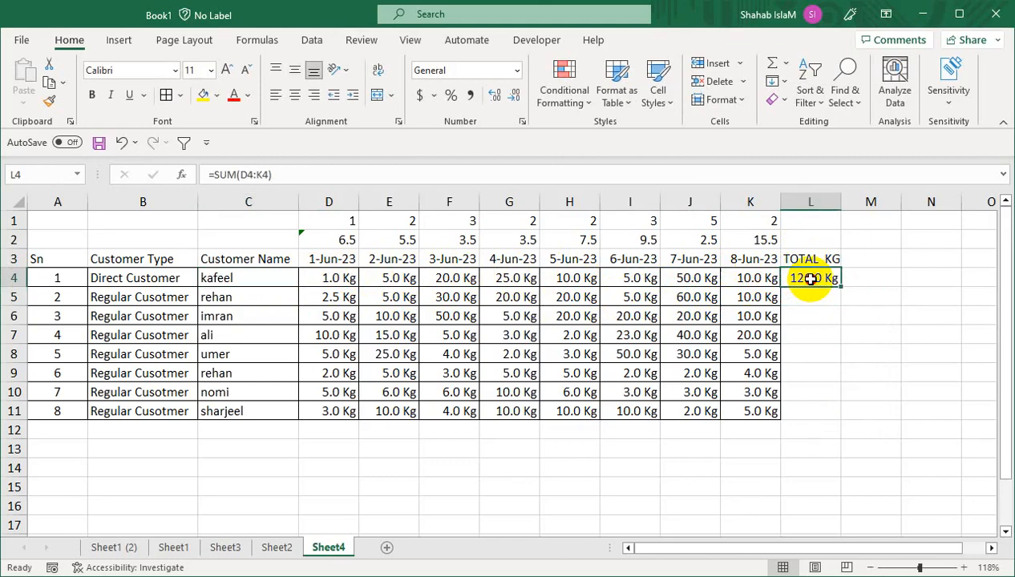
drag(840, 287, 826, 420)
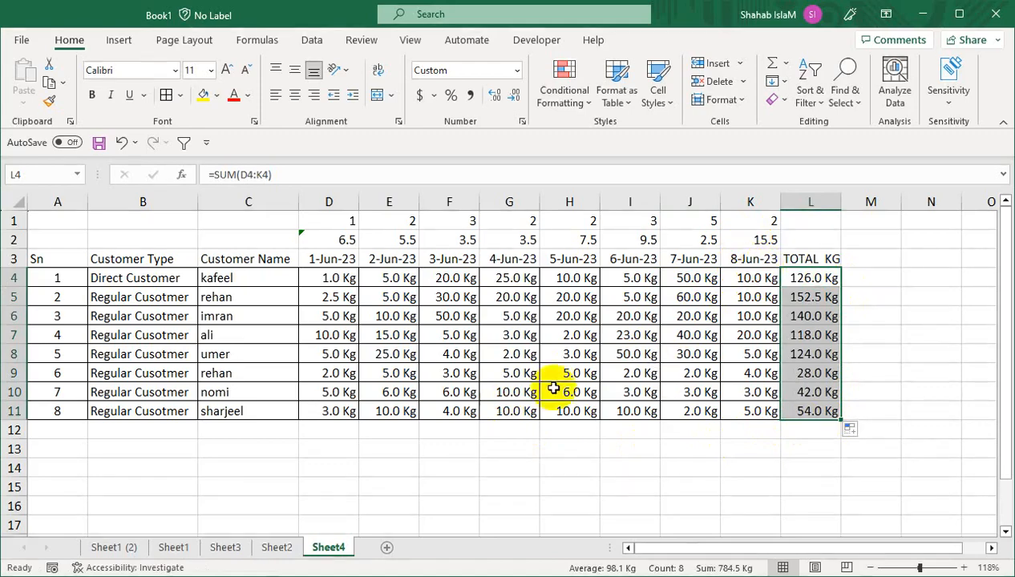
click(354, 432)
text(=SY)
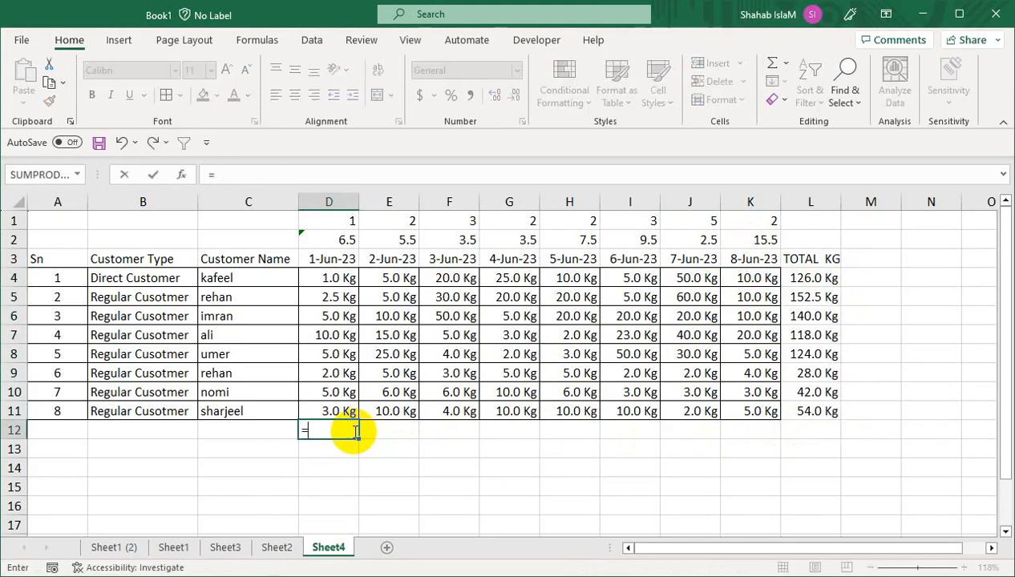
key(Tab)
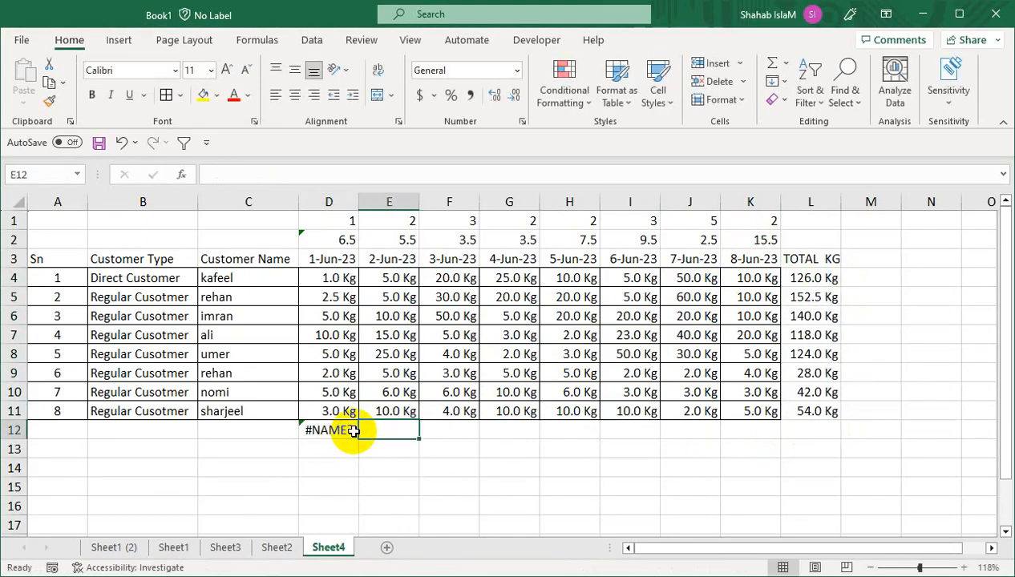
Step: Total the 1-Jun-23 quantities in D12 with =SUM(D4:D11)
click(354, 431)
text(=SUM()
key(Up)
key(shift+Up)
key(shift+Up)
key(shift+Up)
key(shift+Up)
key(shift+Up)
key(shift+Up)
key(shift+Up)
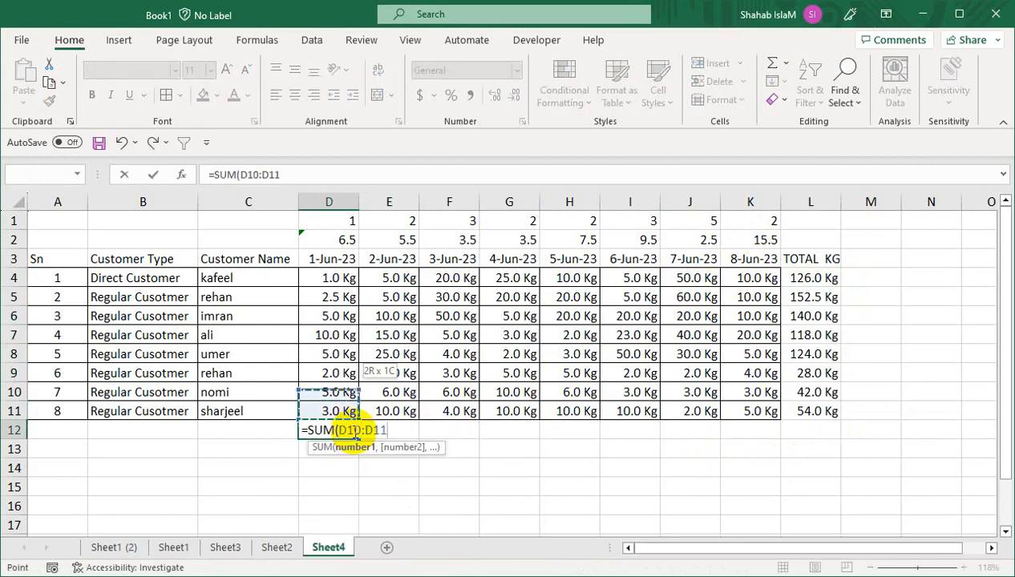
key(ctrl+Return)
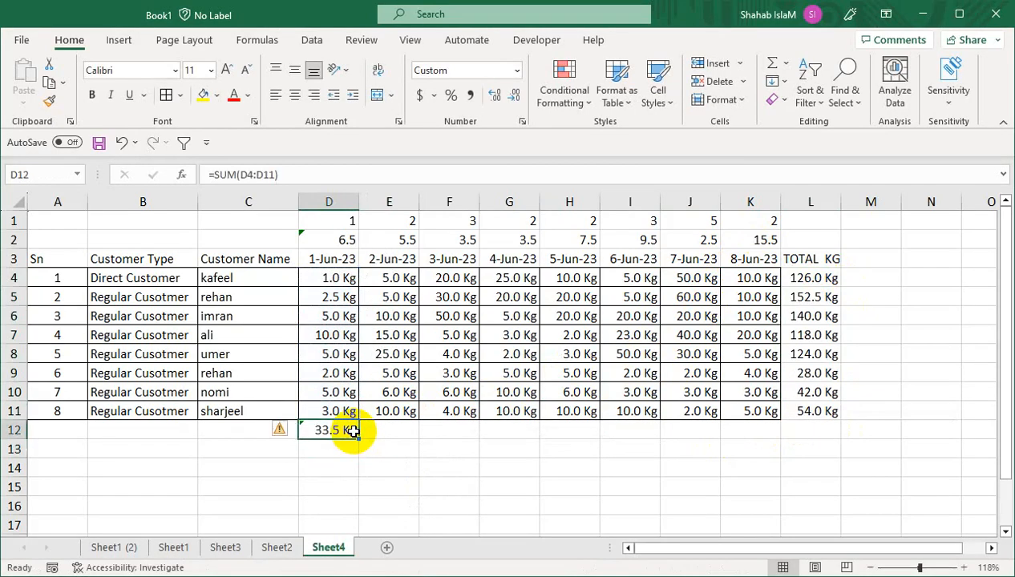
Step: Fill the 1-Jun-23 total formula from D12 across to K12 for the remaining dates
key(shift+Right)
key(shift+Right)
key(shift+Right)
key(shift+Right)
key(shift+Right)
key(shift+Right)
key(shift+Right)
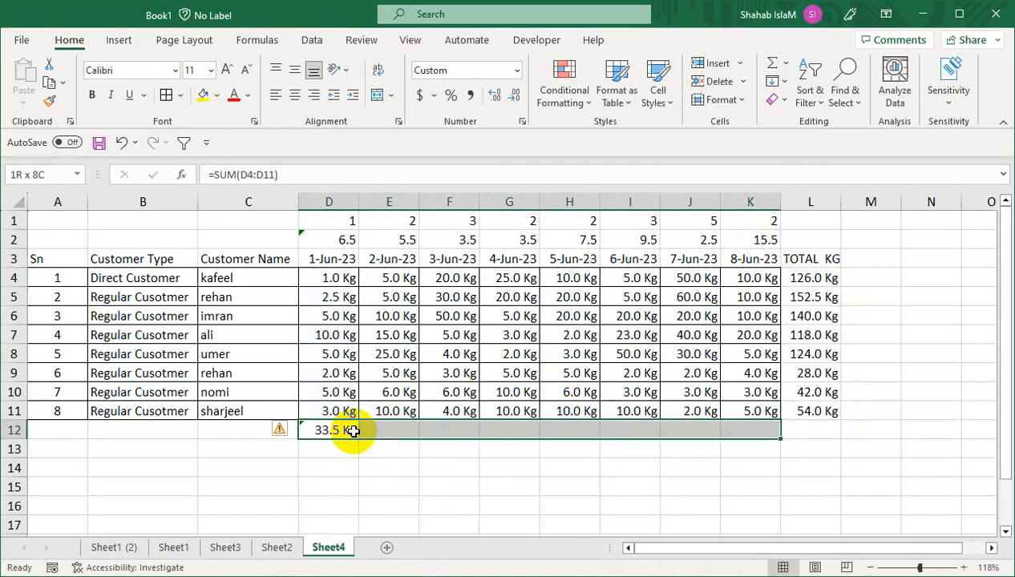
key(ctrl+r)
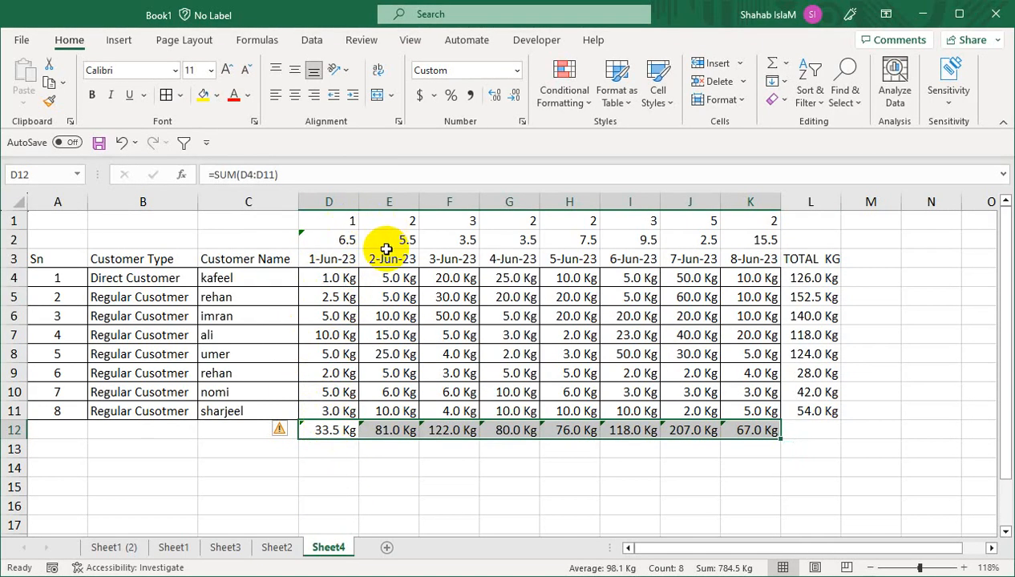
Step: Apply a thick outside border around the totals row A12:L12
click(334, 277)
click(330, 316)
drag(802, 432, 72, 428)
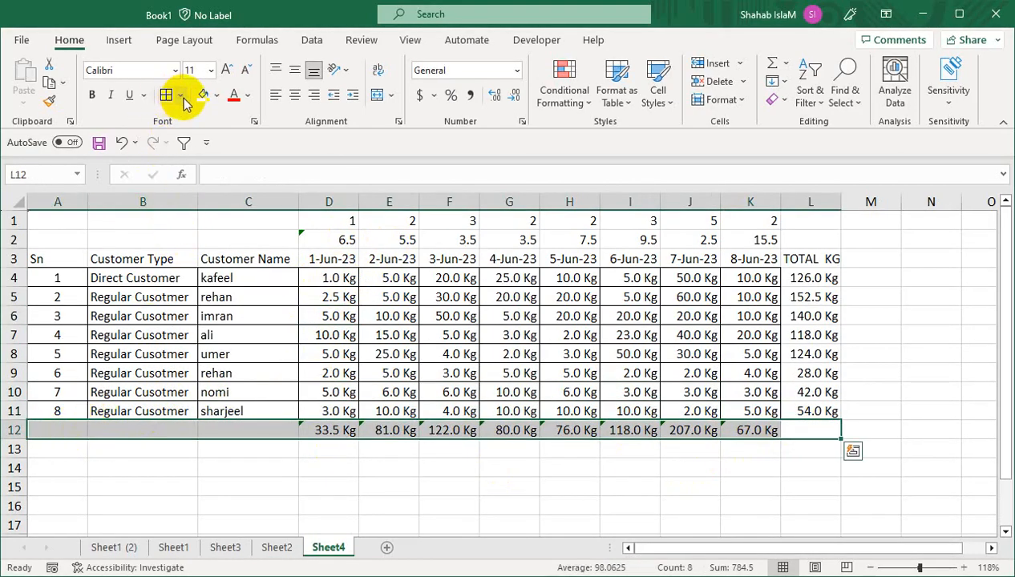
click(180, 94)
click(212, 297)
Step: Merge and center A12:C12 into one yellow-filled cell labelled DAILY CLOSING
drag(278, 433, 55, 431)
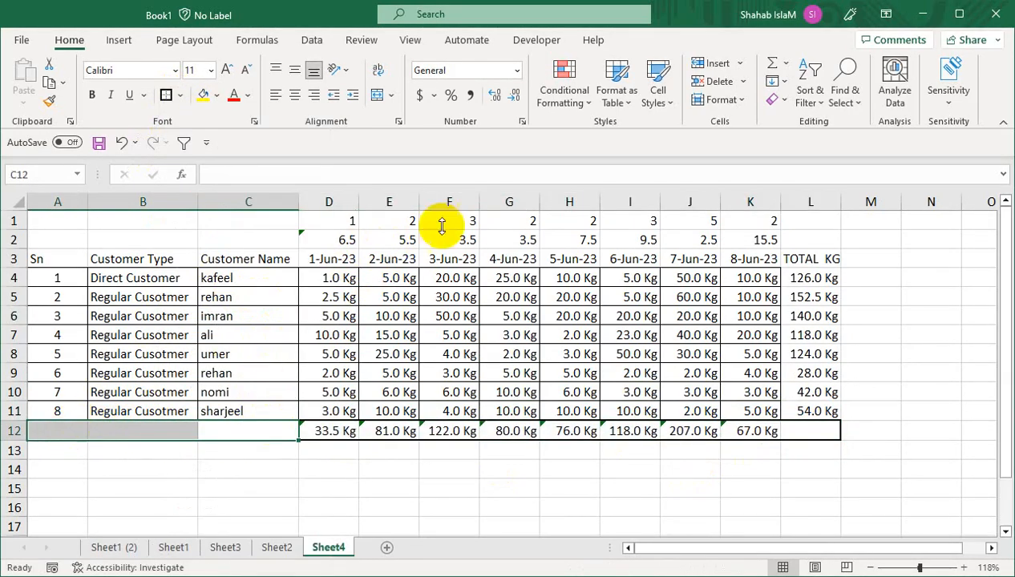
click(377, 95)
text(DAIULY)
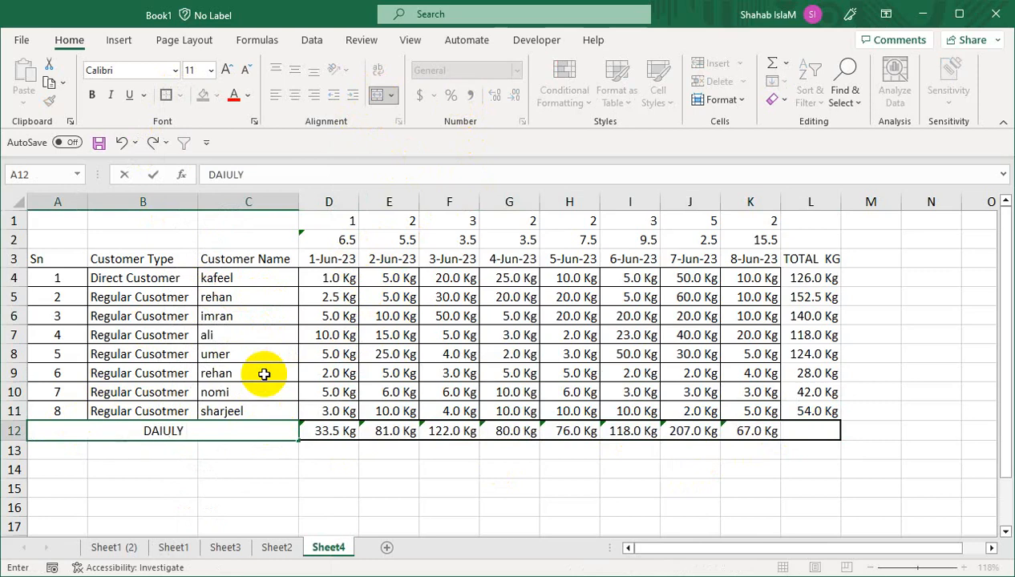
key(BackSpace)
key(BackSpace)
key(BackSpace)
text(LY CLOSING)
key(Tab)
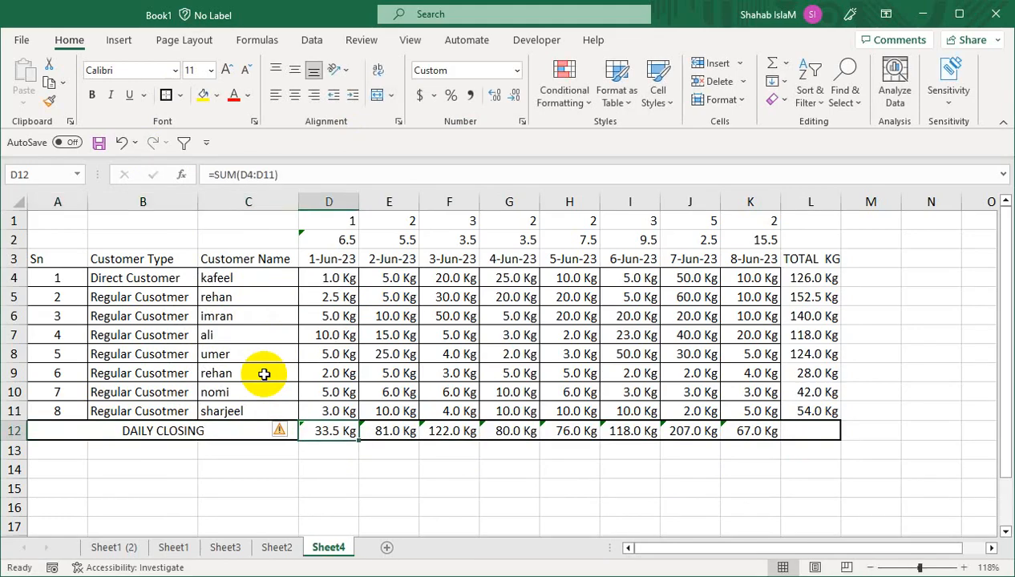
click(242, 435)
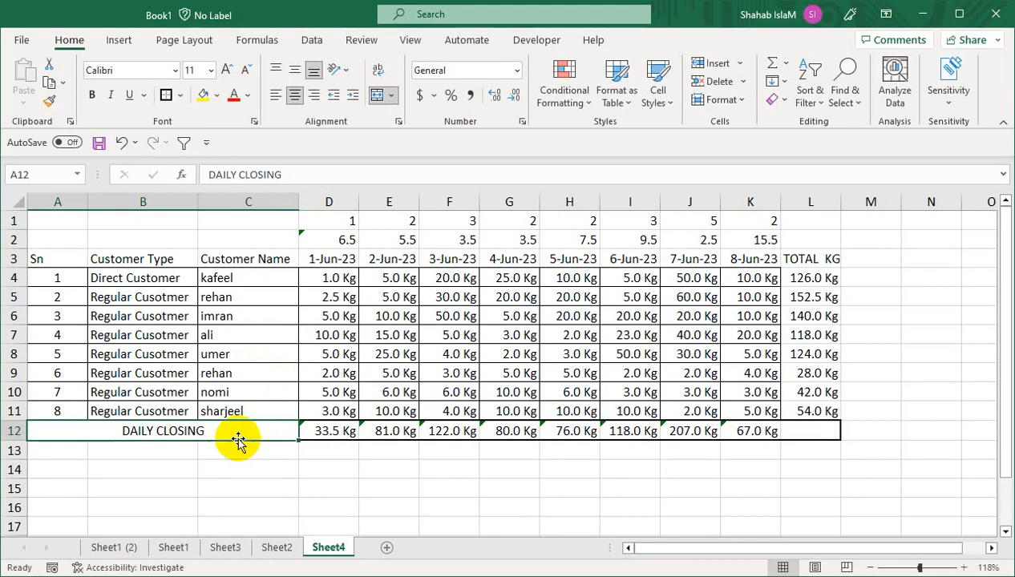
click(207, 97)
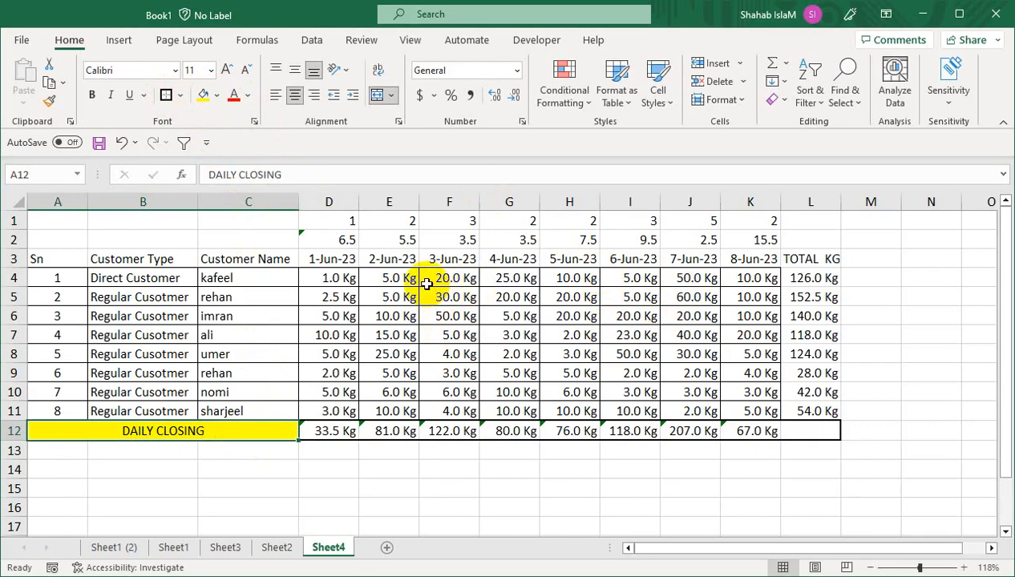
Step: Total the TOTAL KG column in L12 with =SUM(L4:L11)
click(830, 425)
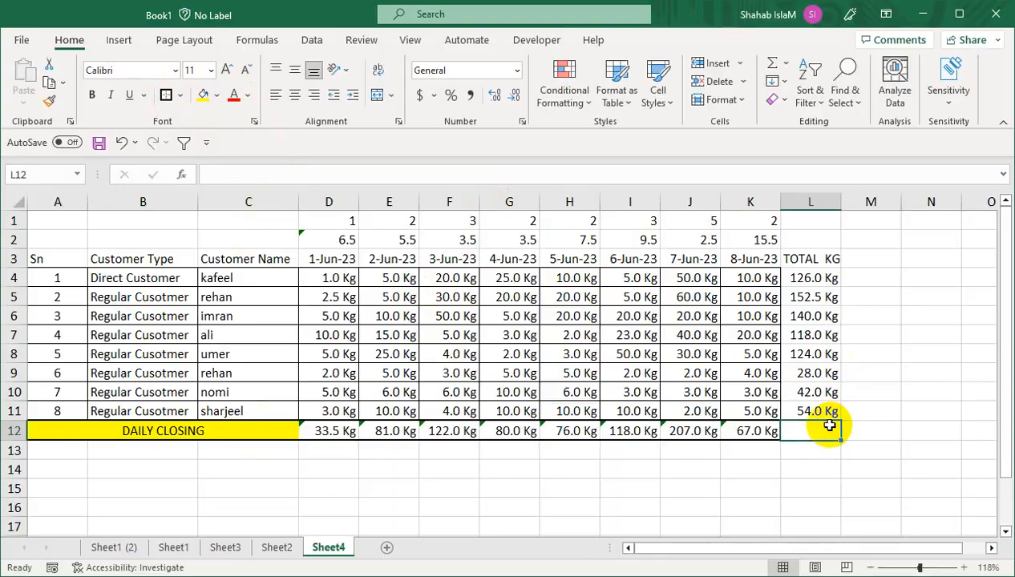
text(=SUM()
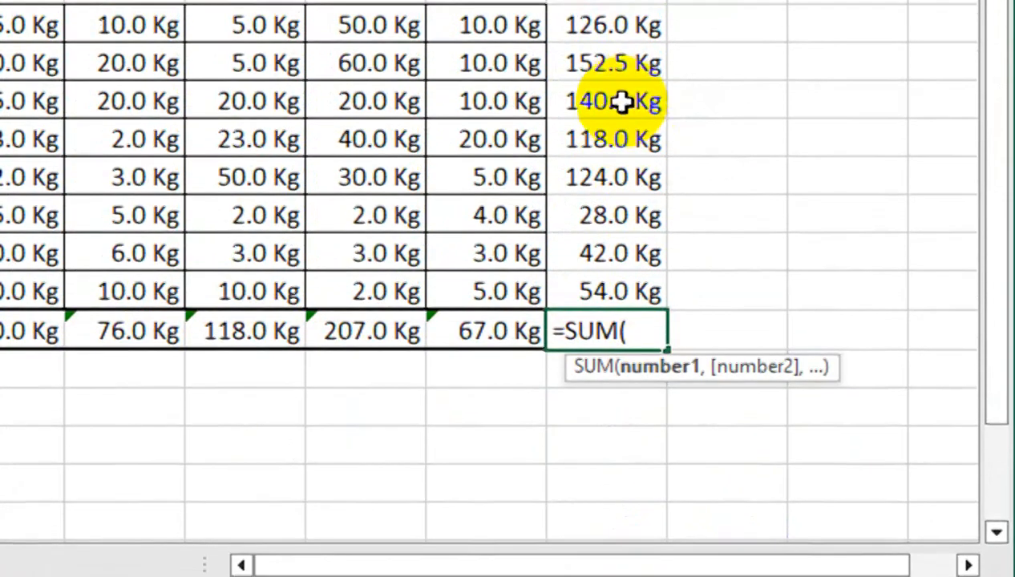
drag(617, 25, 605, 271)
text())
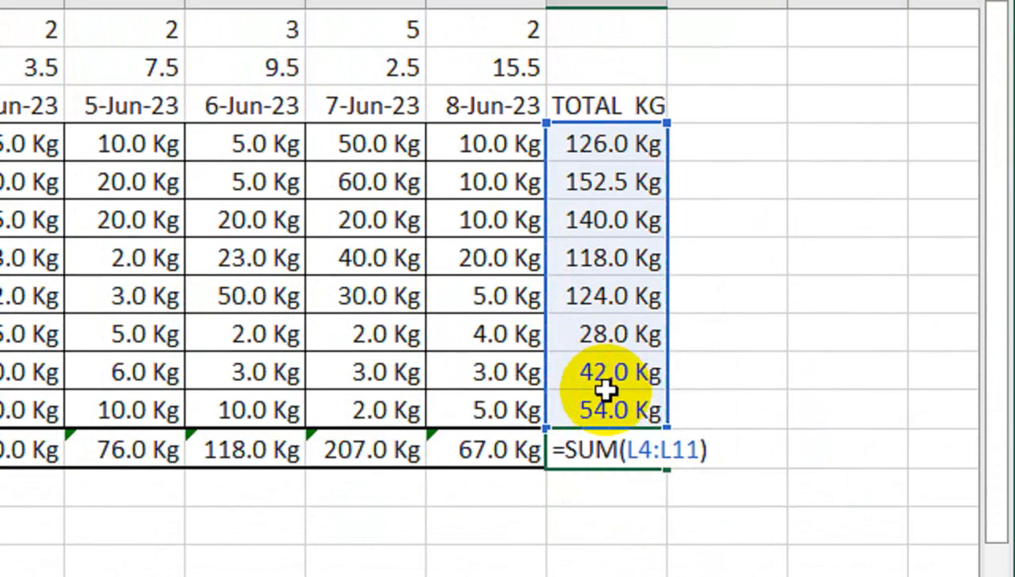
key(Return)
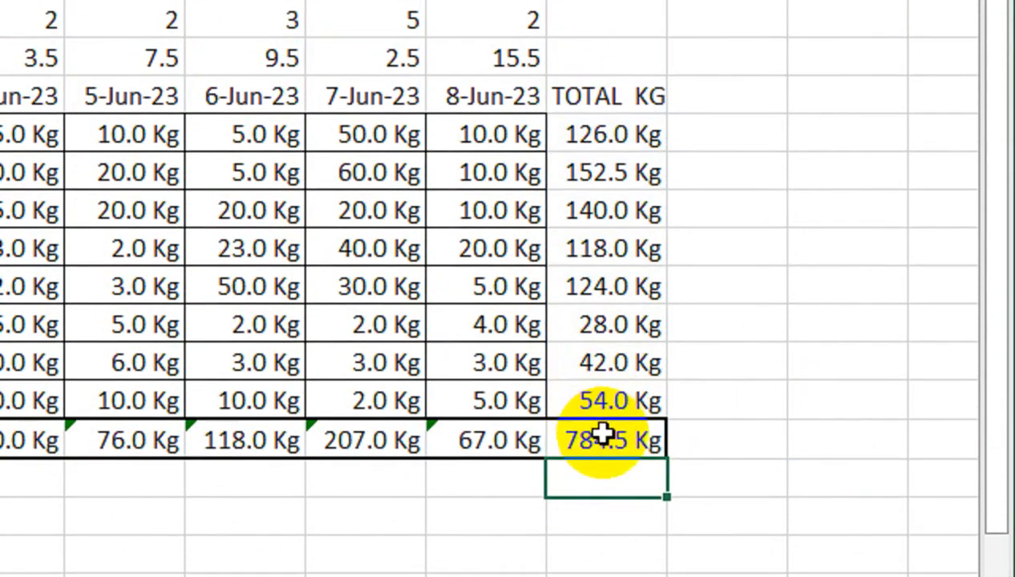
click(574, 436)
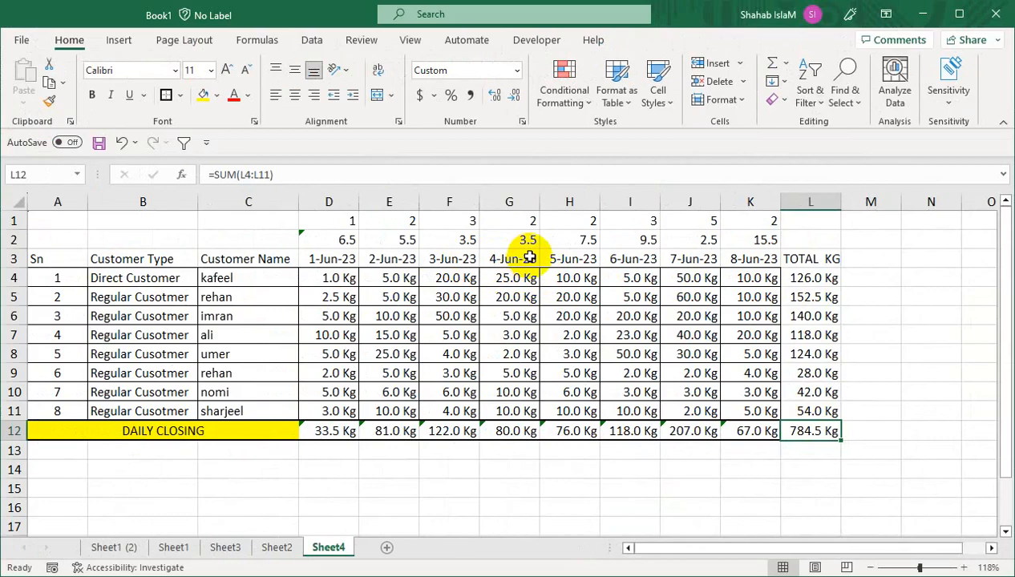
Step: Enter the prices 6500 in C1 and 8000 in C2, above the Customer Name header
click(277, 215)
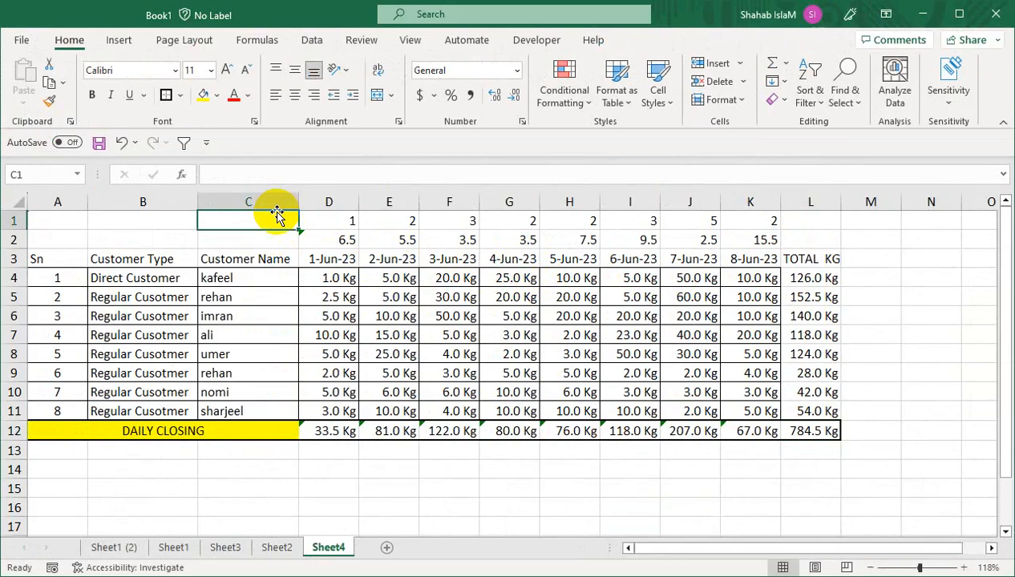
text(6)
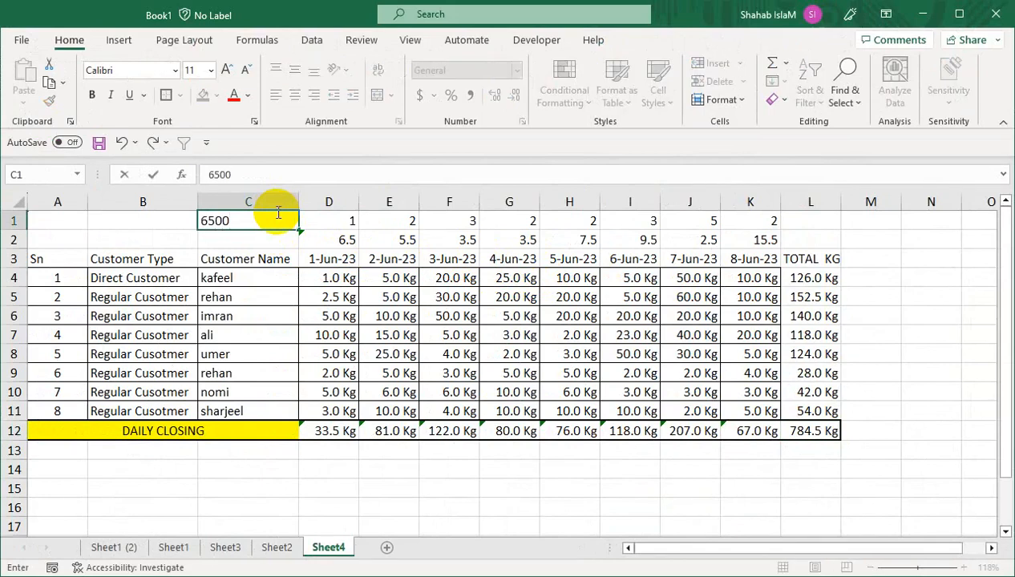
text(500)
key(Return)
key(Up)
key(Left)
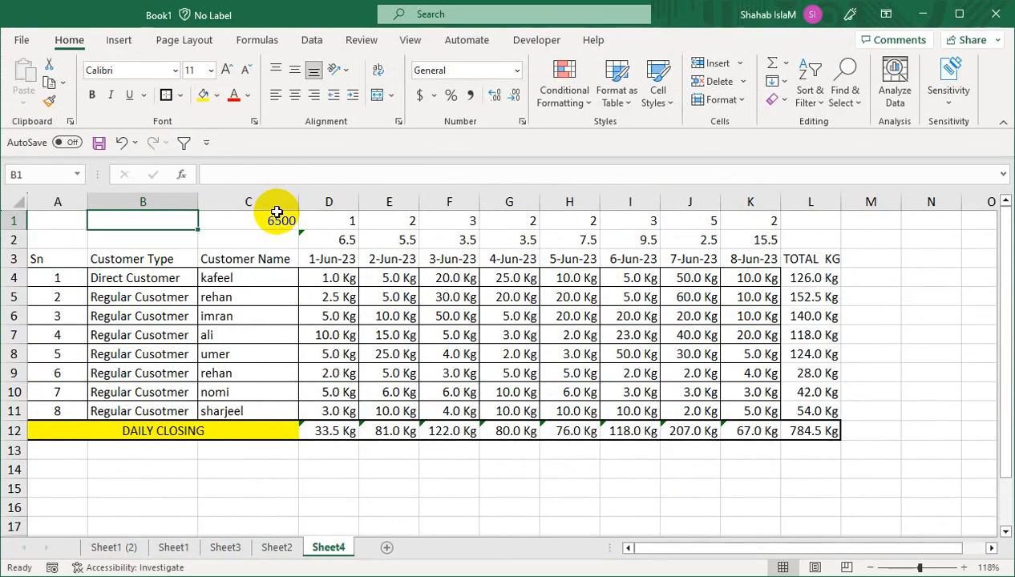
key(Down)
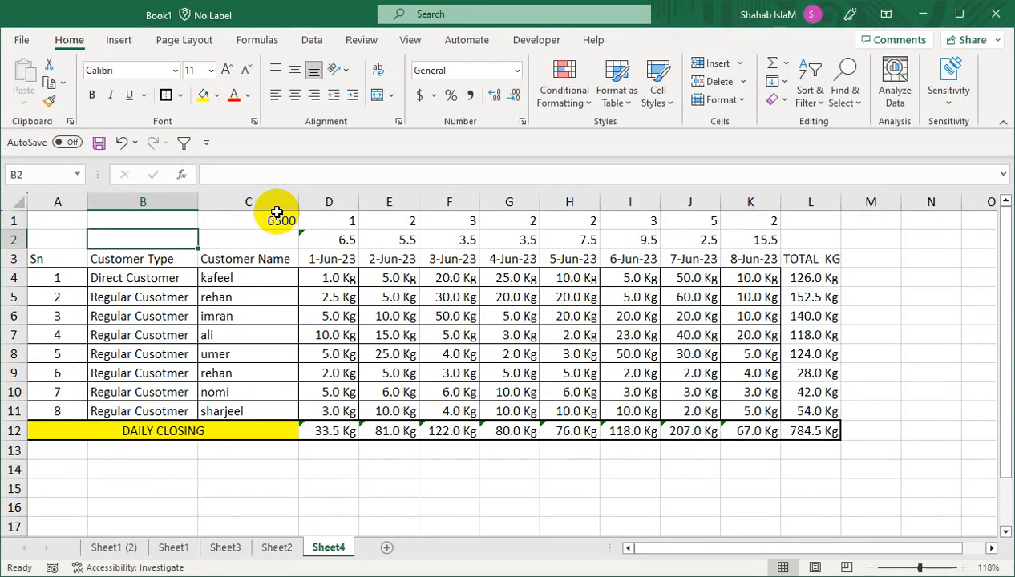
key(Right)
text(80)
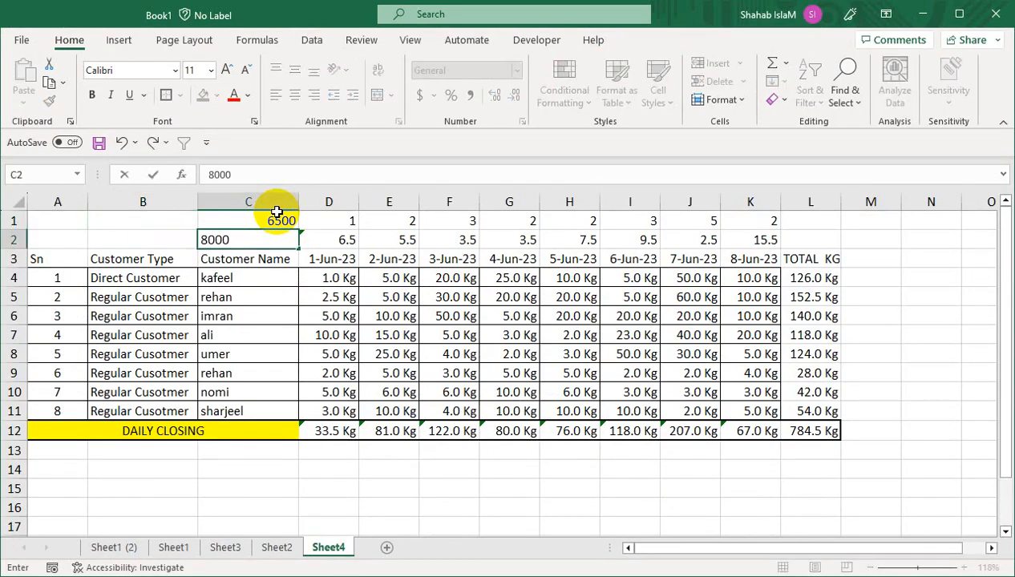
text(00)
key(Return)
click(297, 242)
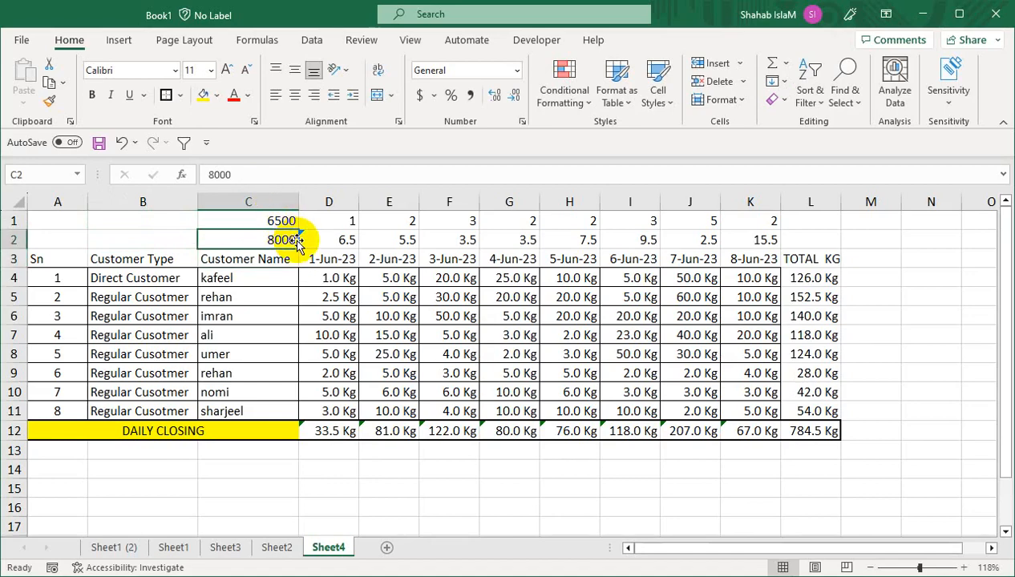
Step: Label the two prices COST in B1 and SALE in B2
click(171, 241)
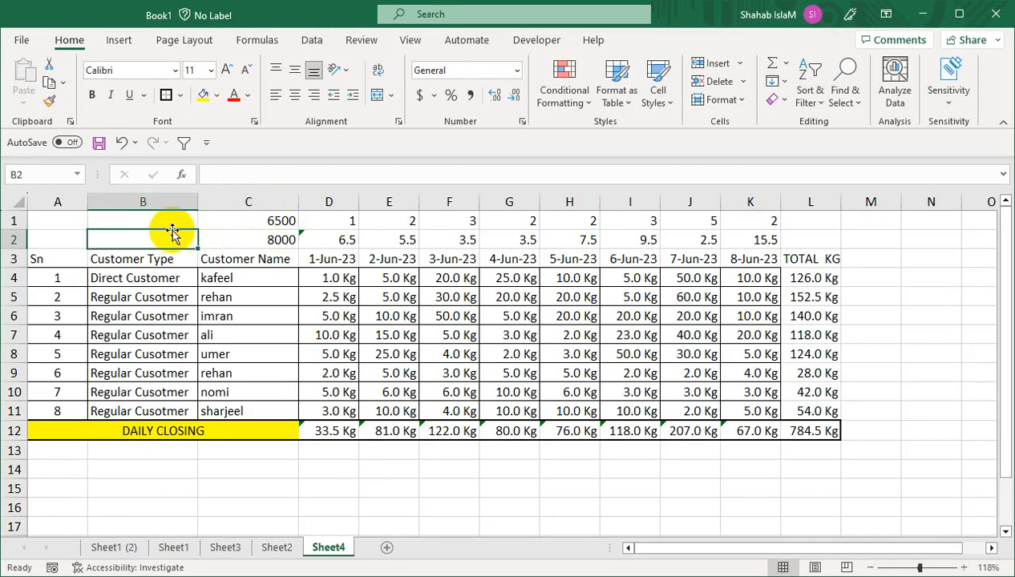
click(178, 216)
text(COST)
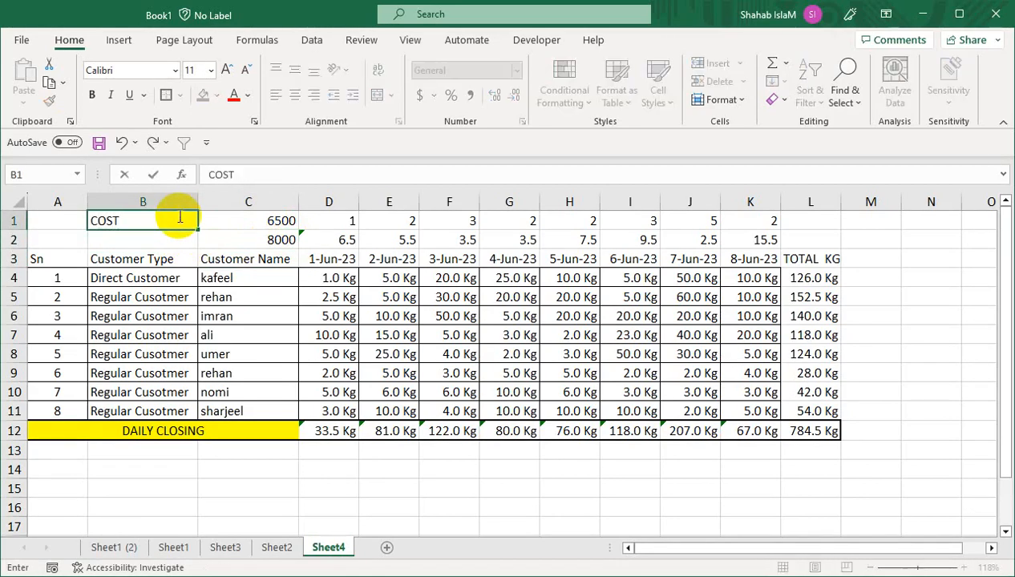
key(Return)
text(SALE)
key(Tab)
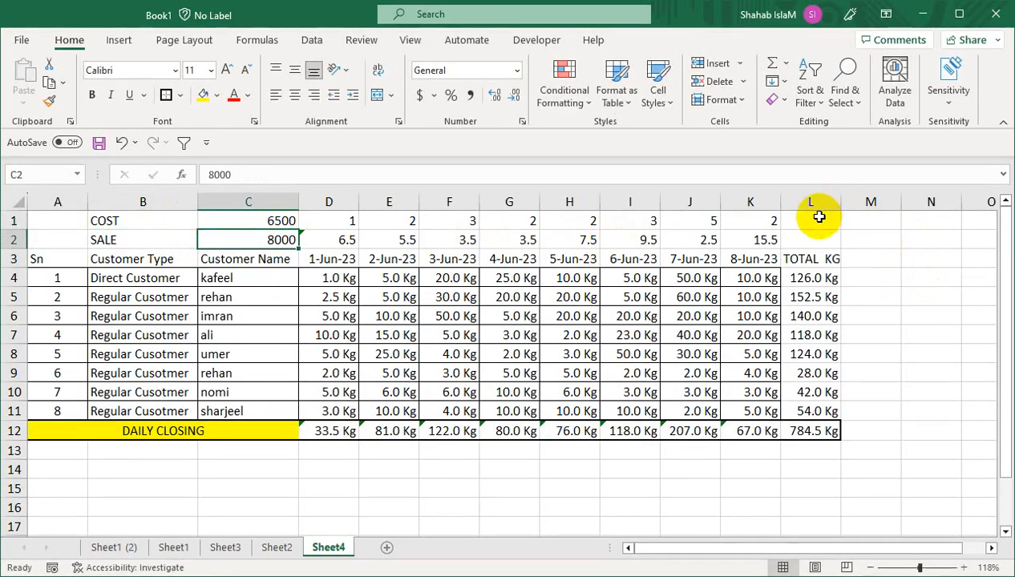
Step: Sum the first-row daily quantities in L1 with =SUM(D1:K1)
click(819, 217)
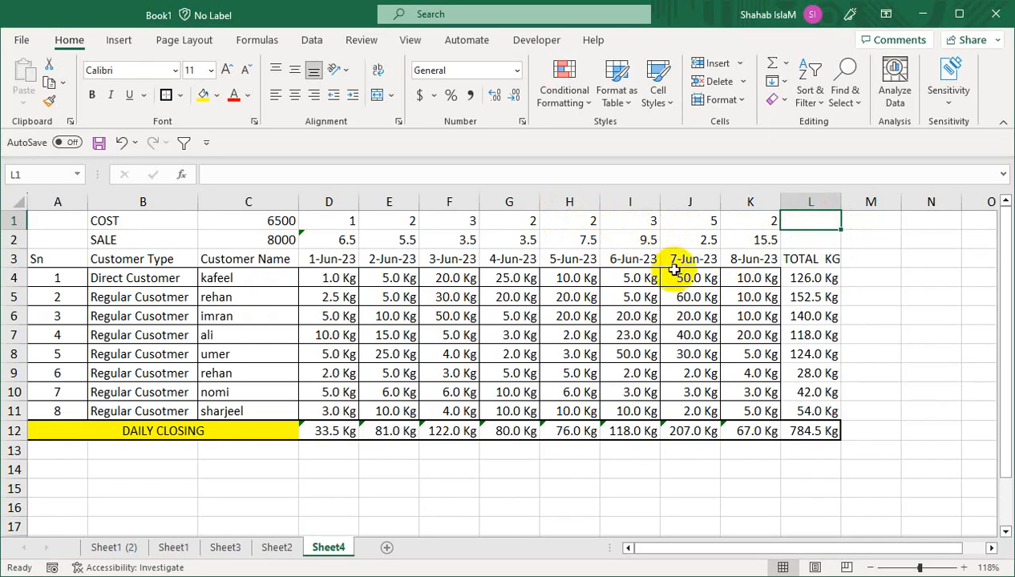
text(=SUM)
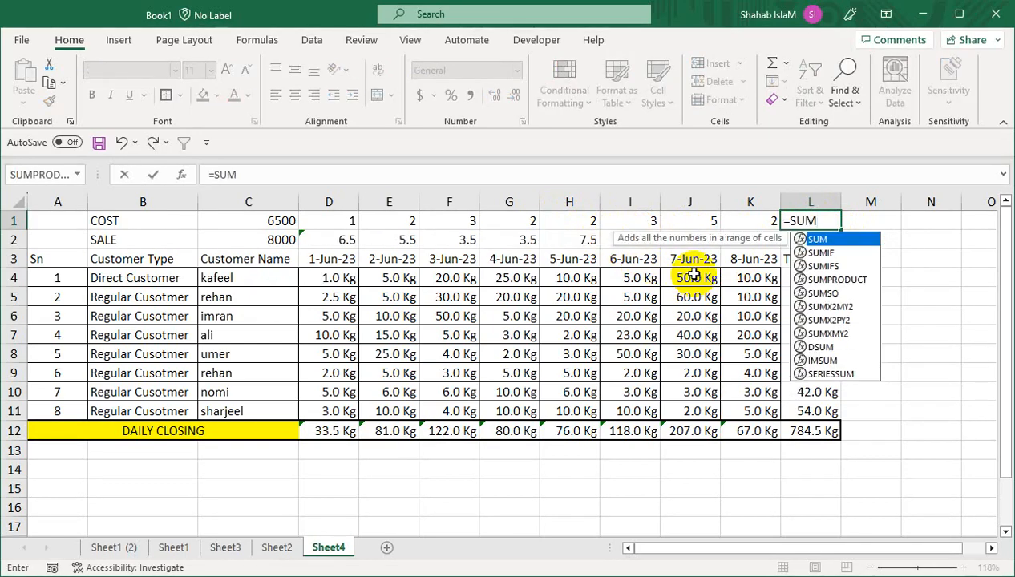
text(()
key(Left)
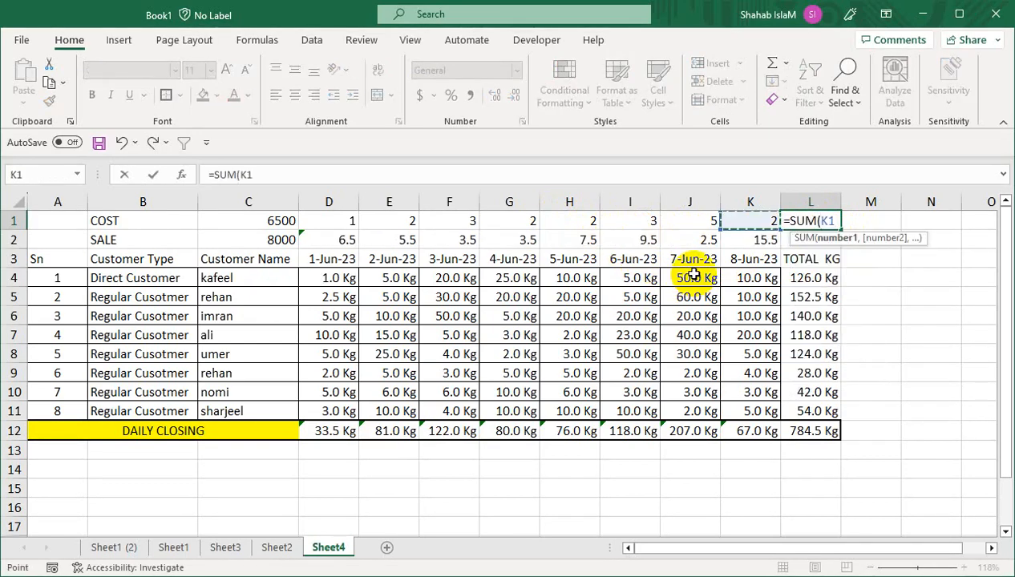
key(shift+Left)
key(shift+Left)
key(shift+Left)
key(shift+Left)
key(shift+Left)
key(shift+Left)
key(shift+Left)
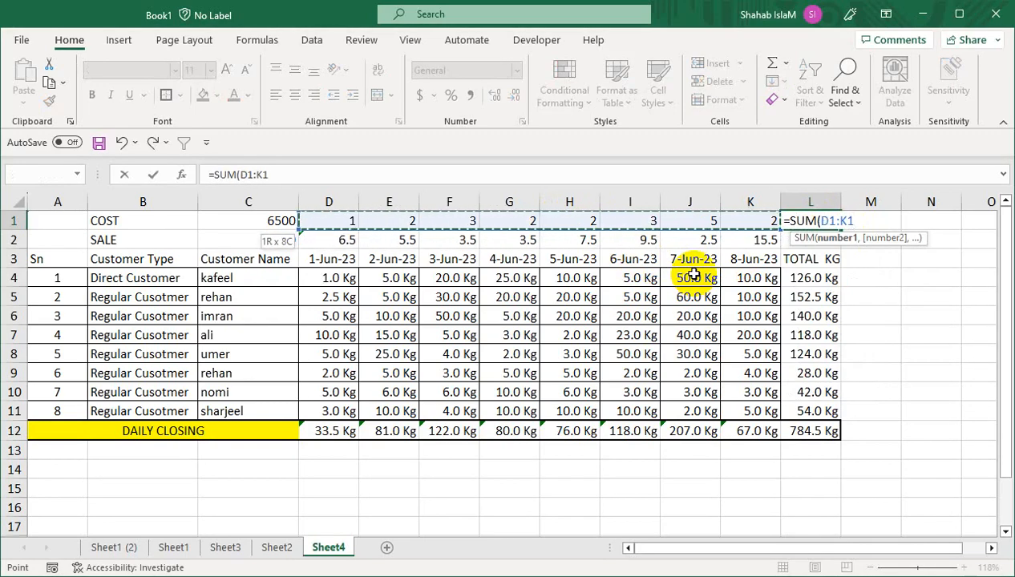
text())
key(Return)
key(Up)
click(754, 220)
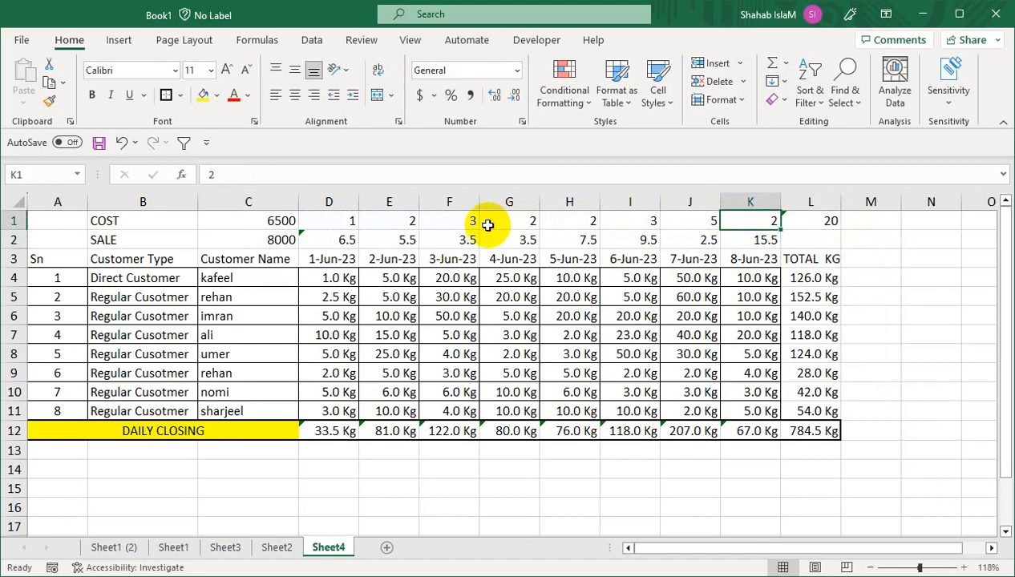
Step: Multiply the sum in L1 by 40 so the formula reads =SUM(D1:K1)*40
click(826, 217)
click(345, 171)
text(*)
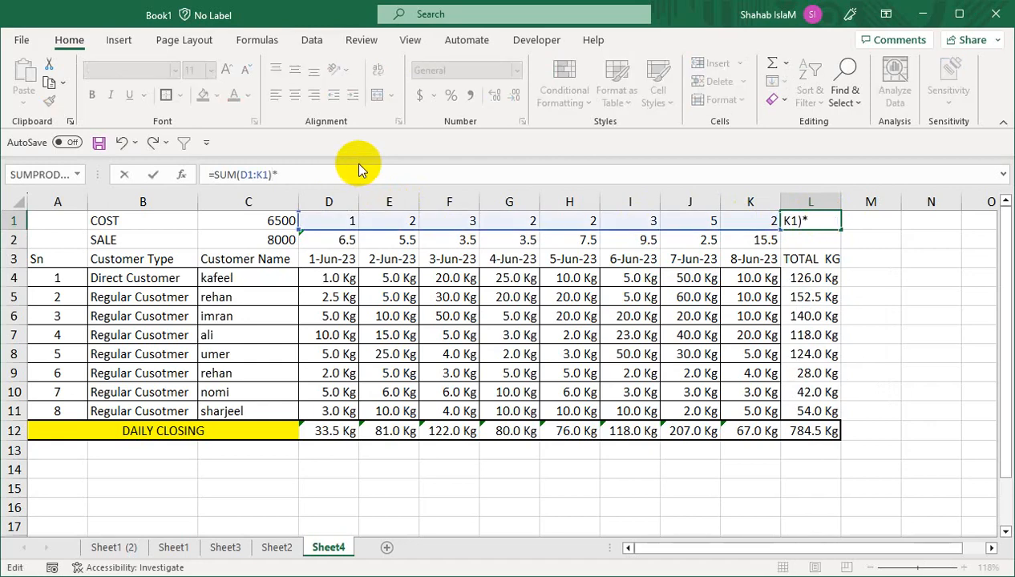
text(40)
key(Return)
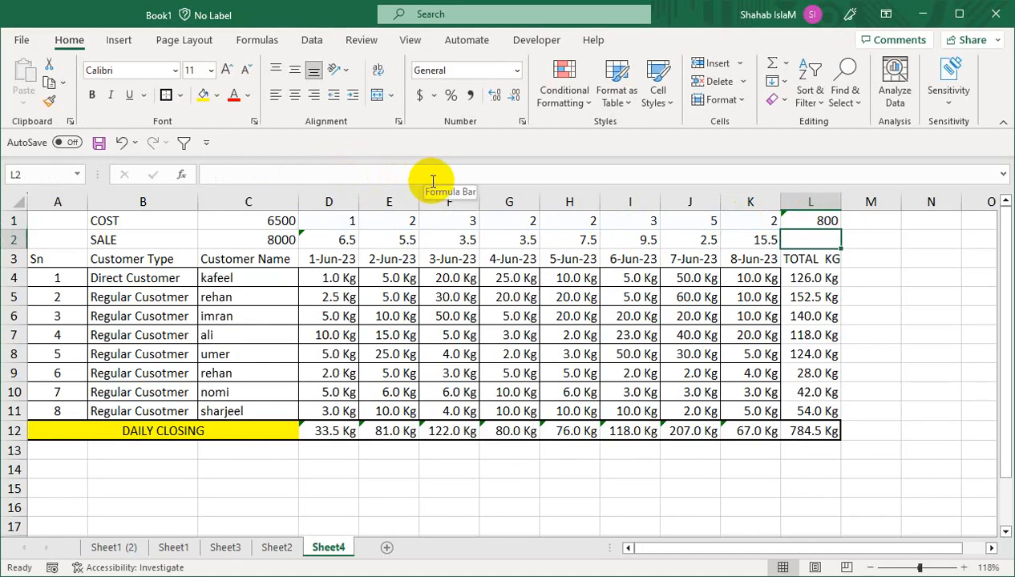
Step: Extend the L1 formula with the cost price so it reads =SUM(D1:K1)*40*C1
click(817, 222)
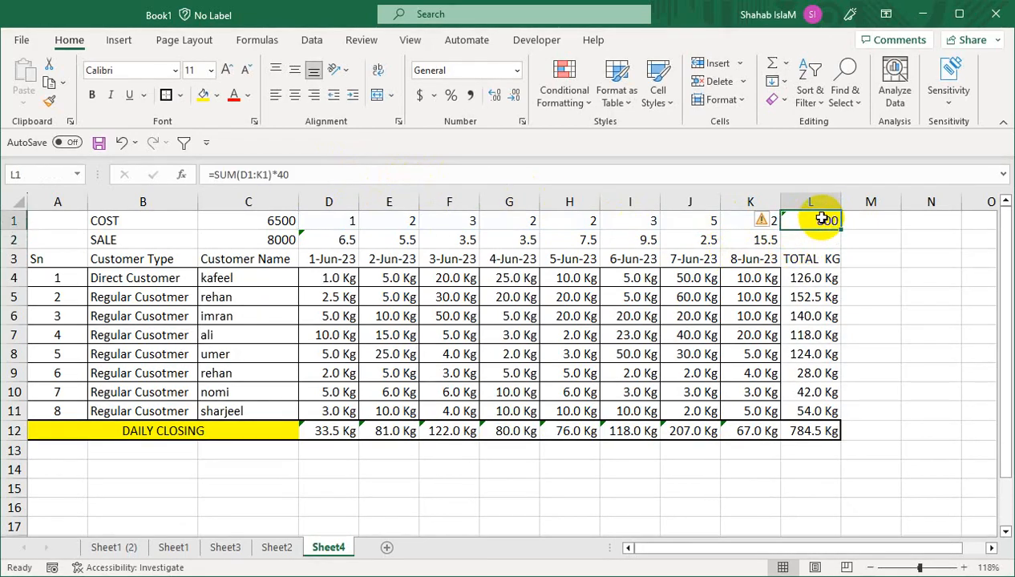
click(298, 174)
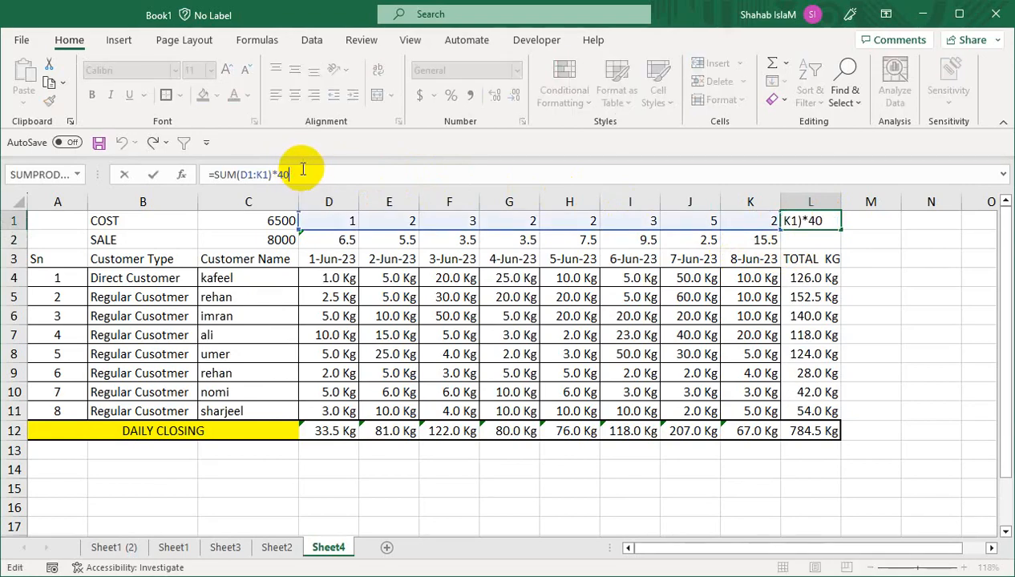
text(*)
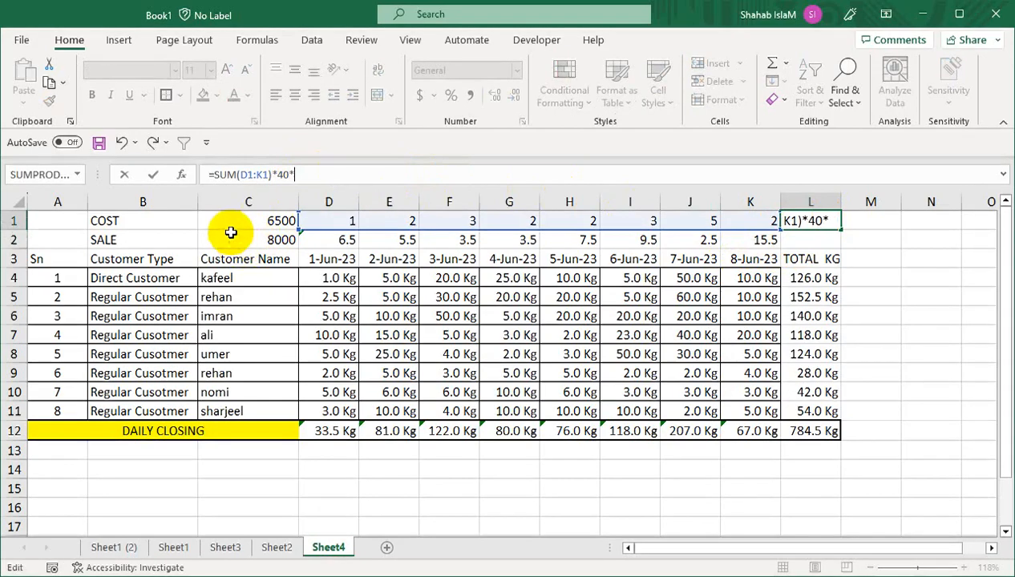
click(236, 218)
key(Return)
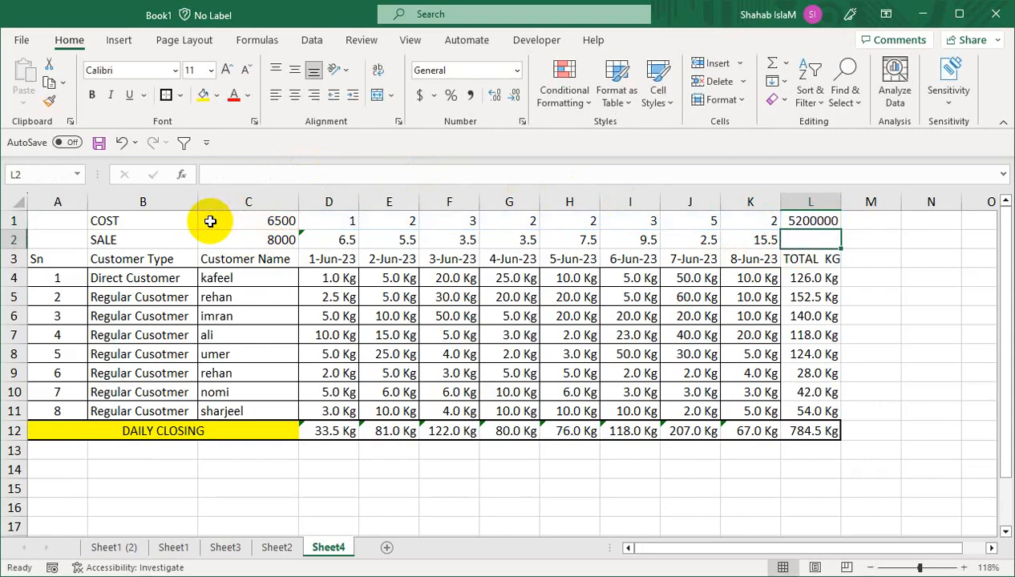
click(829, 221)
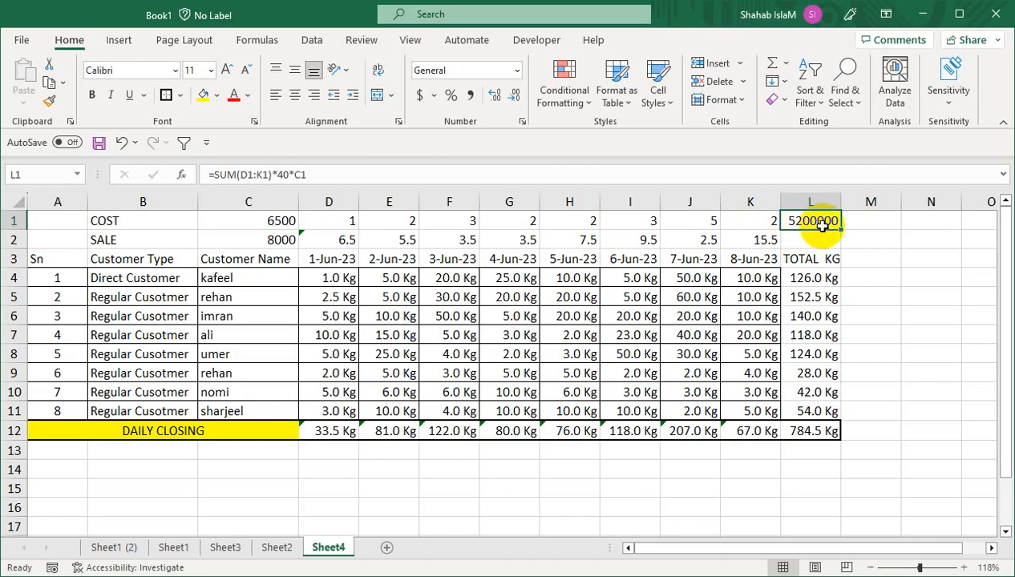
mouse_move(822, 230)
mouse_down()
mouse_move(808, 228)
mouse_move(805, 240)
mouse_up()
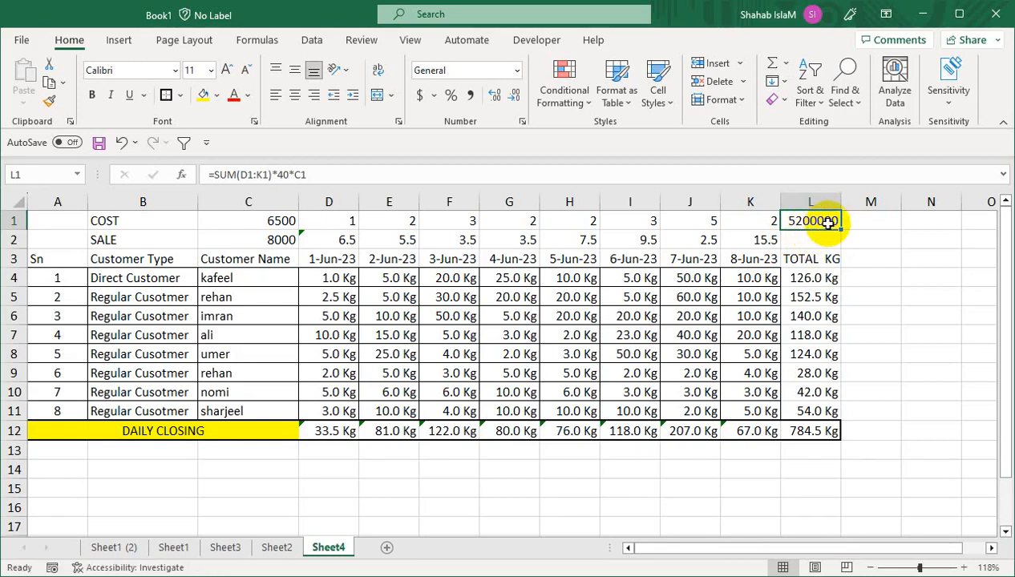
Step: Move the cost total from L1 to M1, and enter the labels T-I in L1 and T-S in L2
drag(829, 227, 889, 216)
click(829, 227)
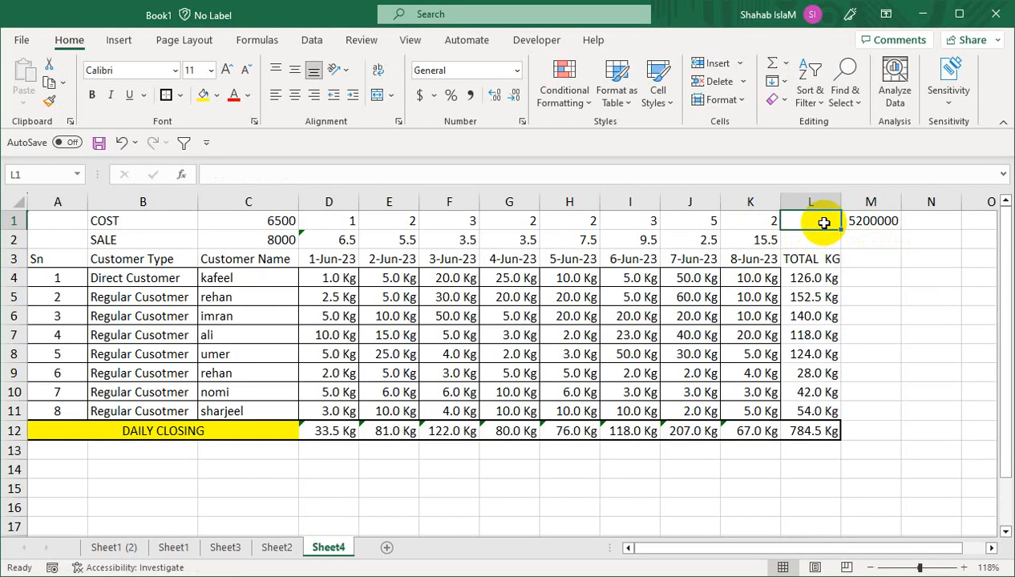
text(T-I)
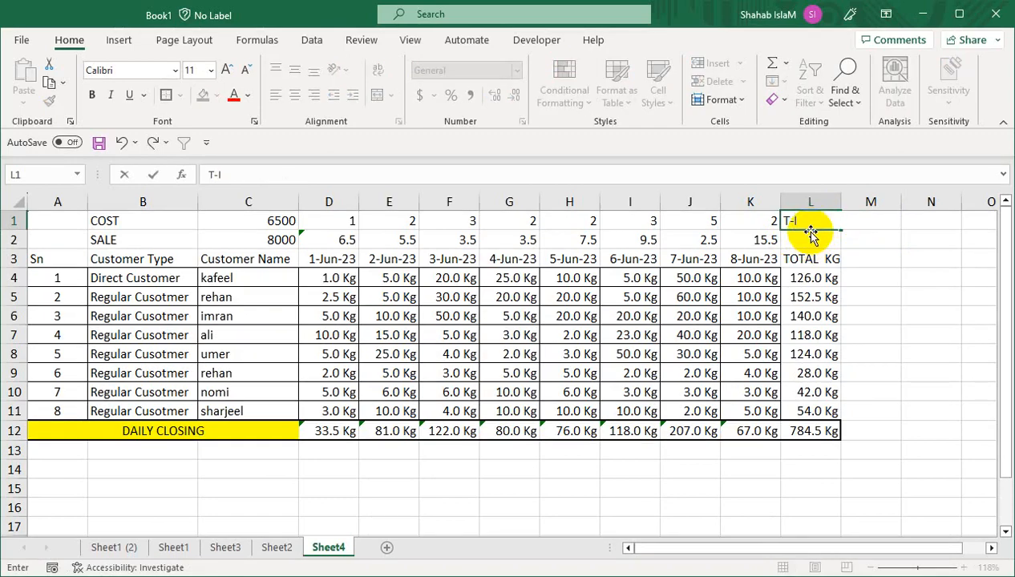
key(Return)
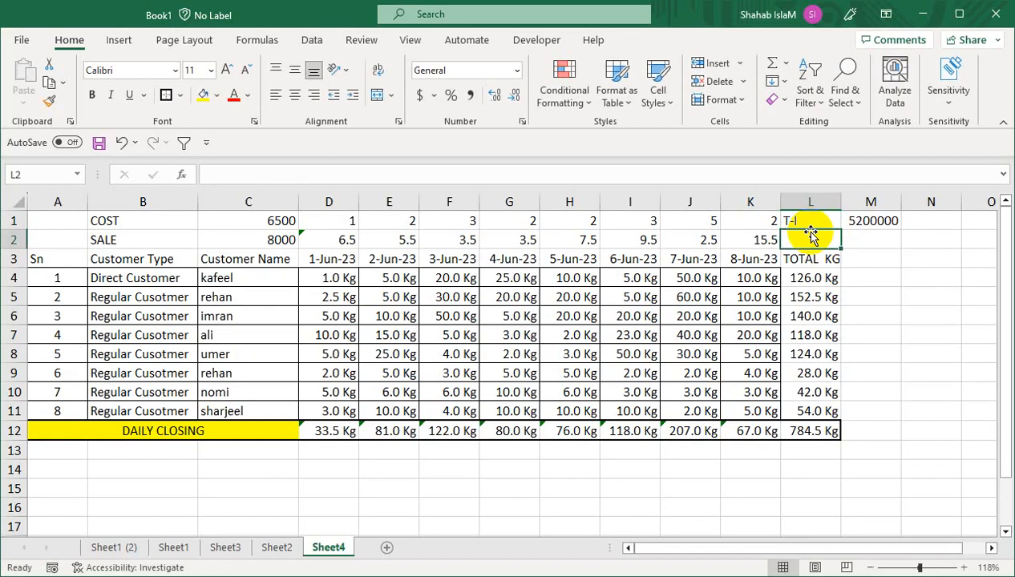
text(T-S)
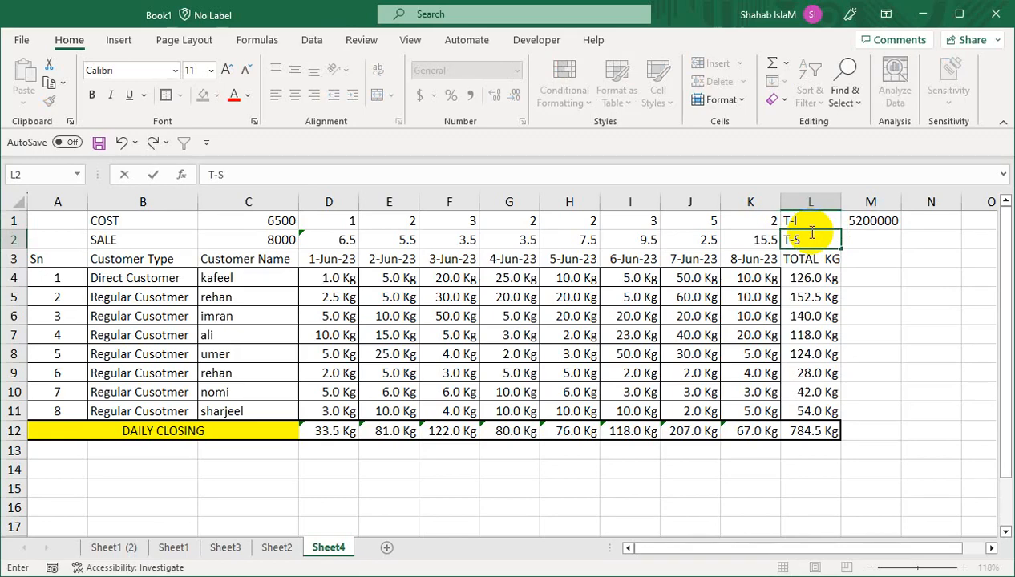
key(Tab)
Step: Calculate the sale total in M2 with =SUM(D1:K1)*40*C2
text(=)
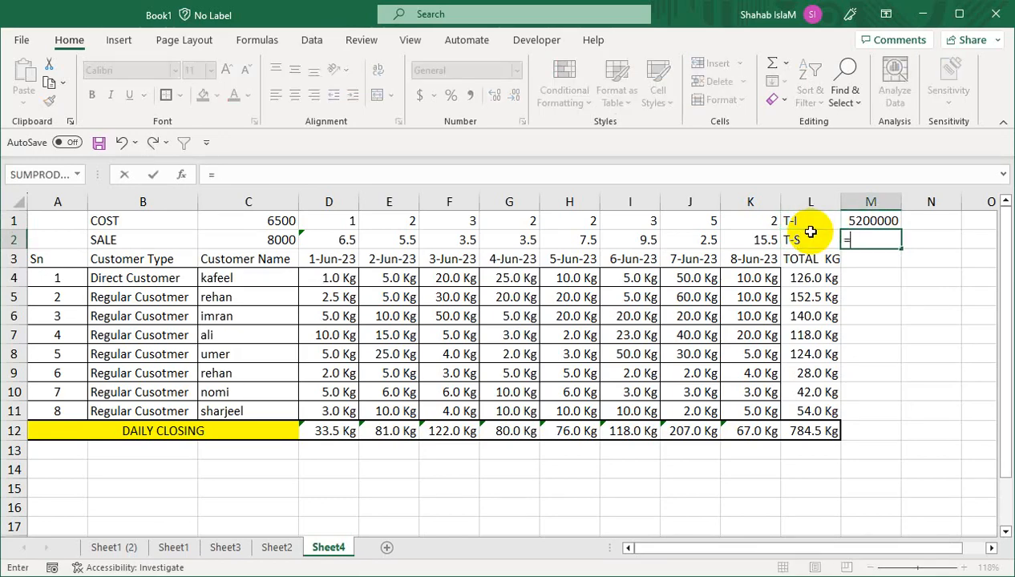
text(=SUM)
key(BackSpace)
key(BackSpace)
key(BackSpace)
key(BackSpace)
text(SUM()
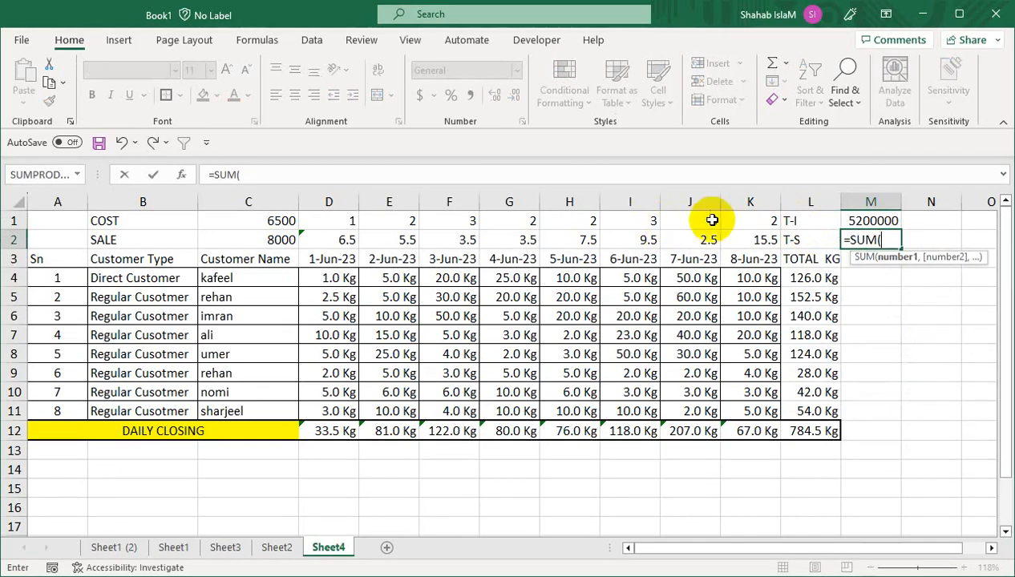
drag(725, 220, 339, 220)
text())
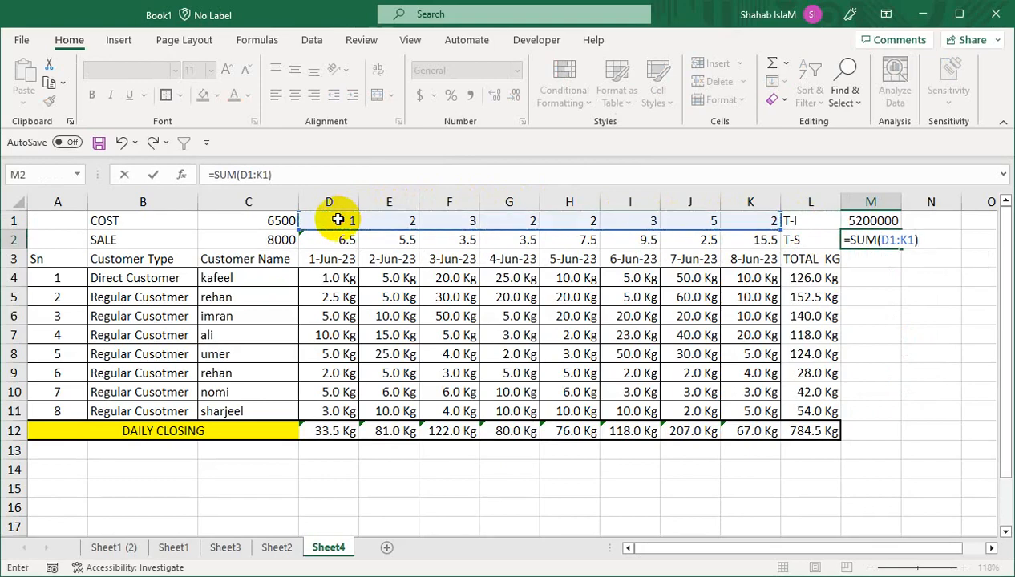
text(*40*)
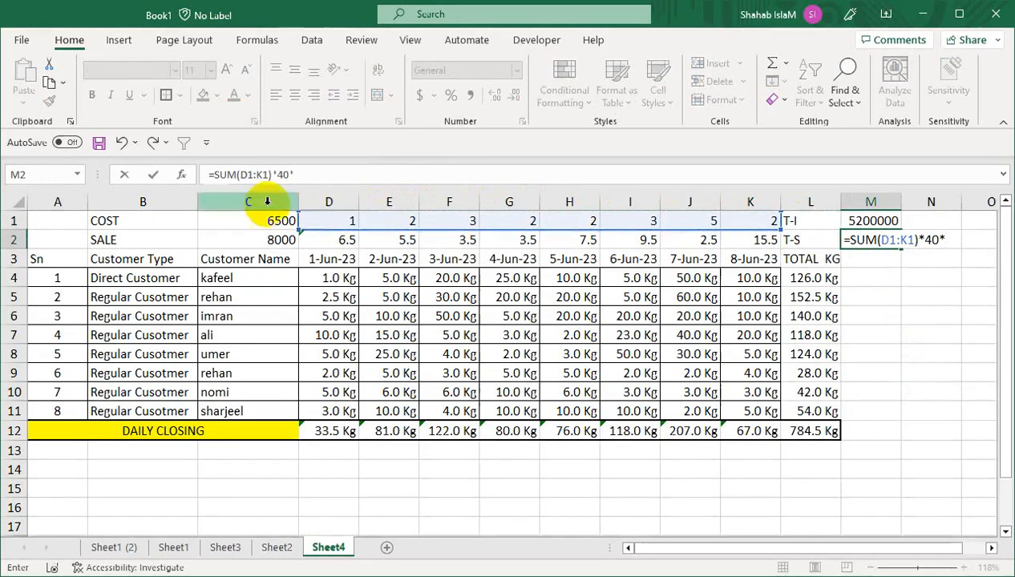
click(223, 241)
key(Return)
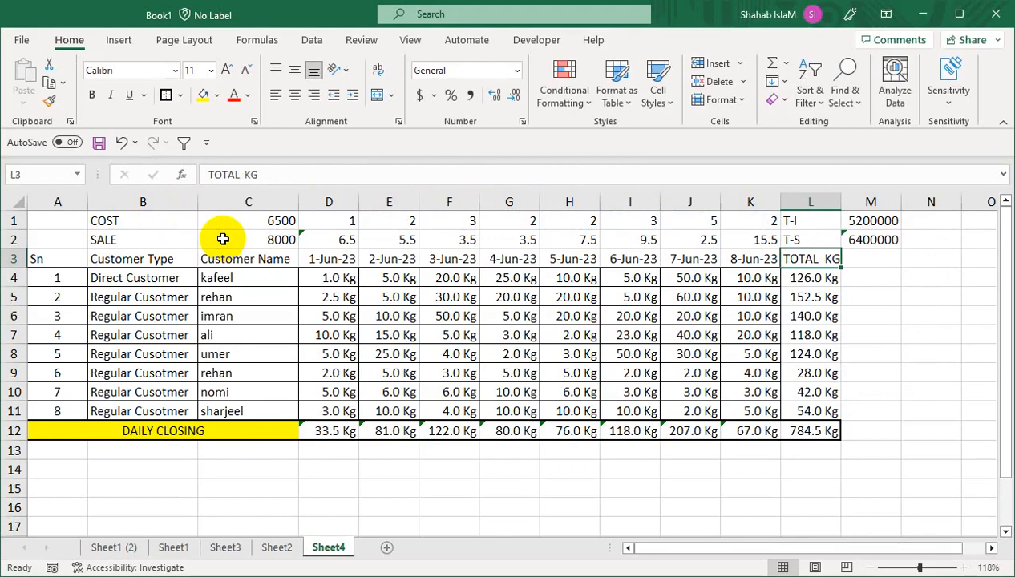
click(847, 238)
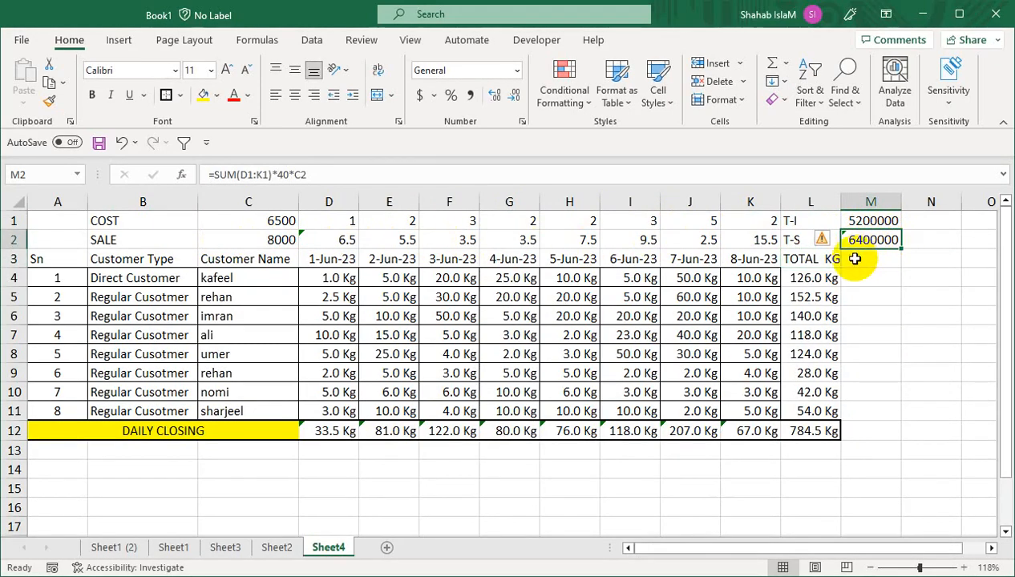
Step: Enter the label PROFIT in N1 and calculate the profit in N2 as =M2-M1
click(918, 222)
text(PROFIT)
key(Return)
text(-)
key(BackSpace)
text(=)
key(Left)
text(-)
key(Up)
key(Left)
key(Return)
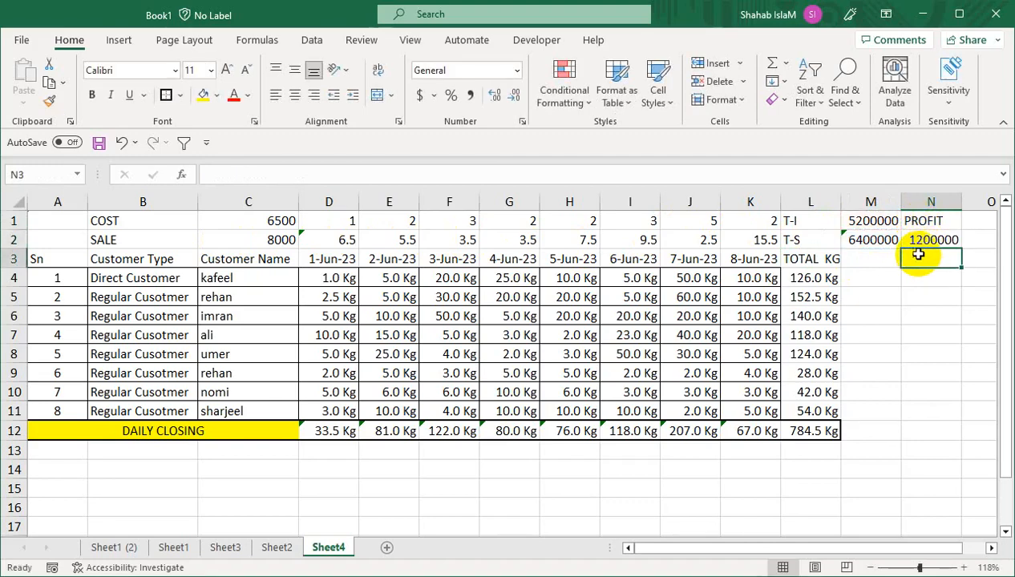
Step: Format the totals and profit cells M1:N2 with a black fill and white text
click(926, 241)
drag(871, 220, 922, 241)
click(216, 94)
click(210, 132)
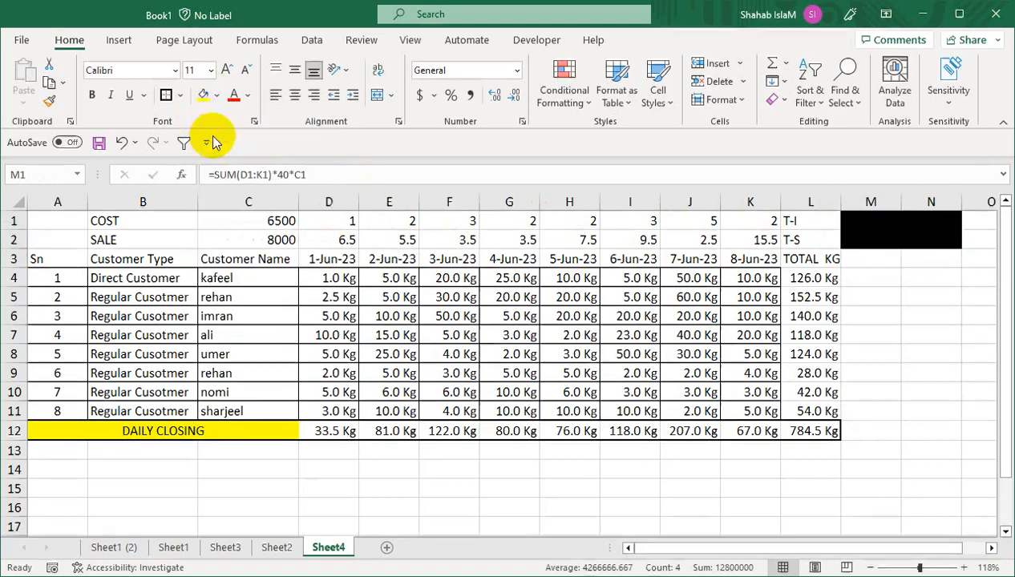
click(248, 95)
click(721, 296)
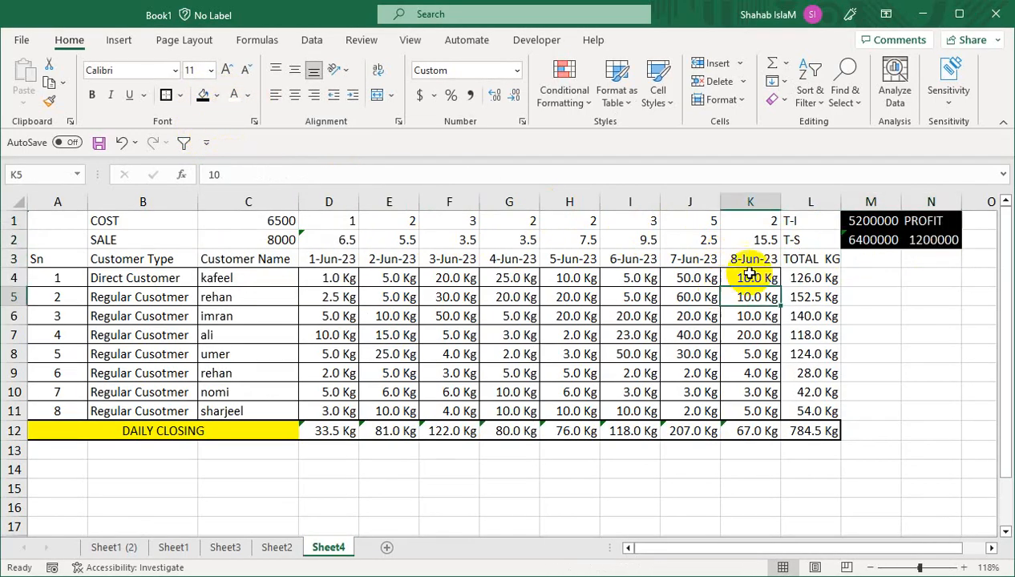
Step: Apply the lightest blue theme fill to the price and daily quantity rows A1:L2
drag(790, 223, 96, 240)
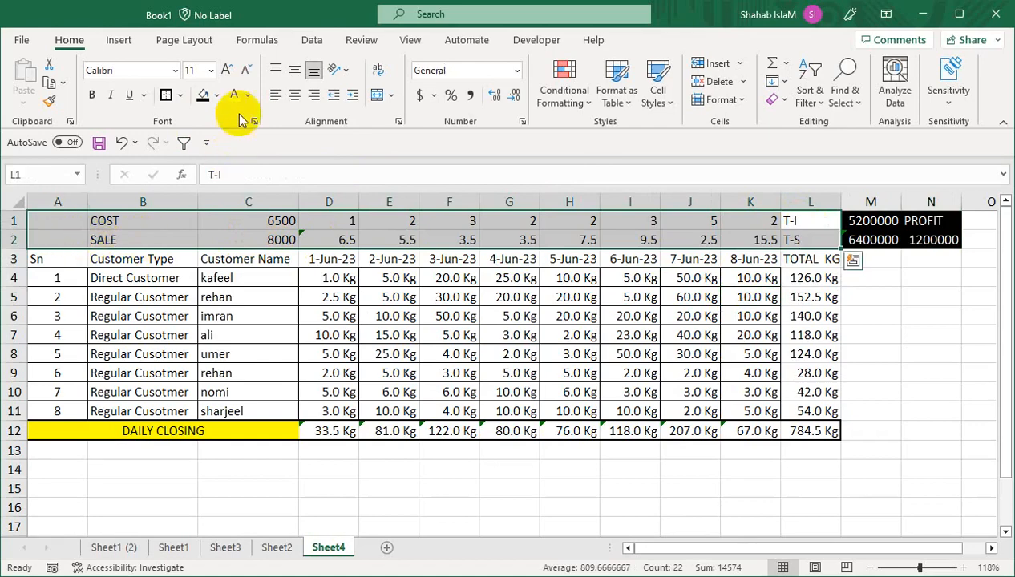
click(217, 95)
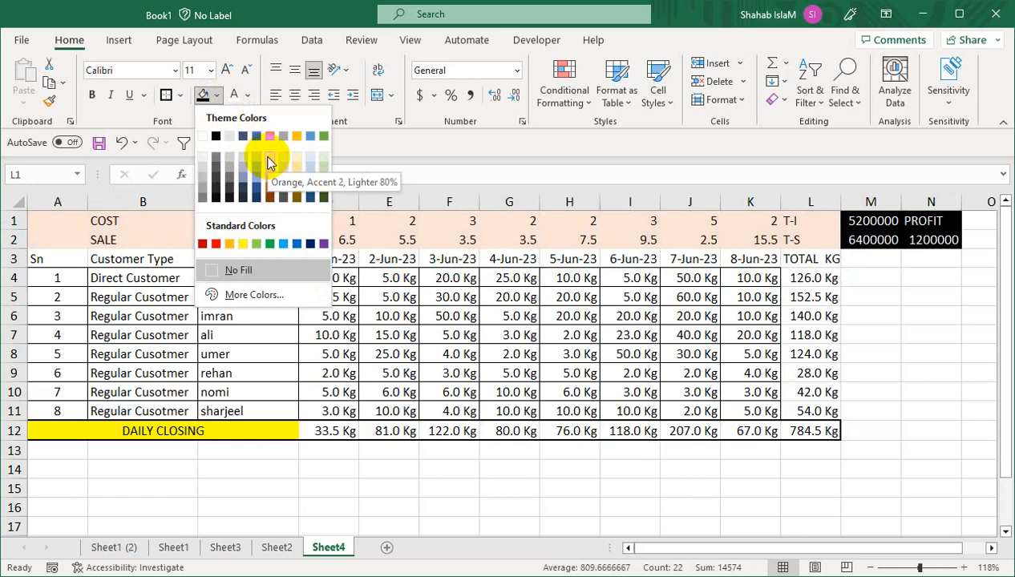
click(311, 163)
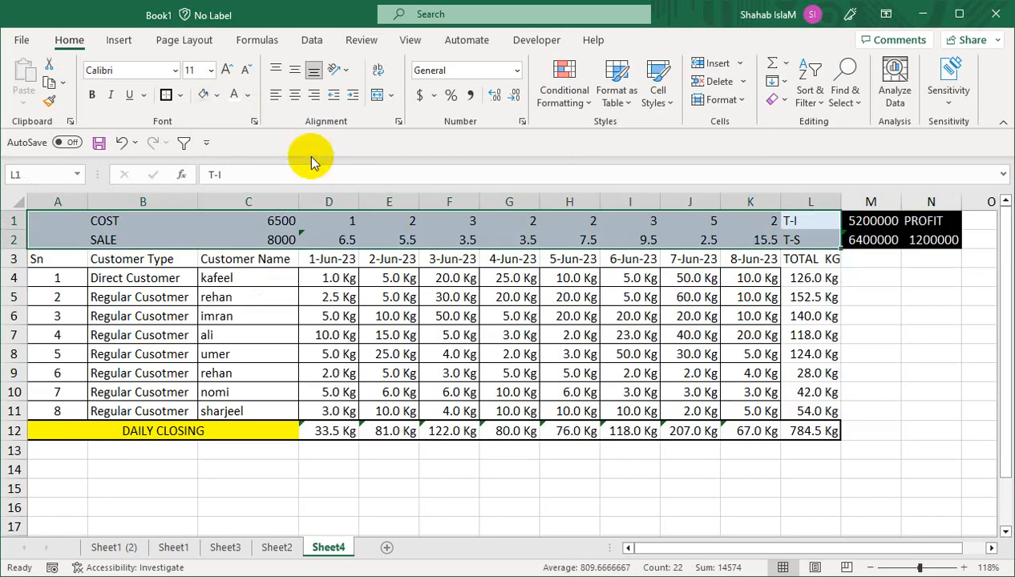
Step: Center the contents of A1:L2 and make them bold
click(296, 93)
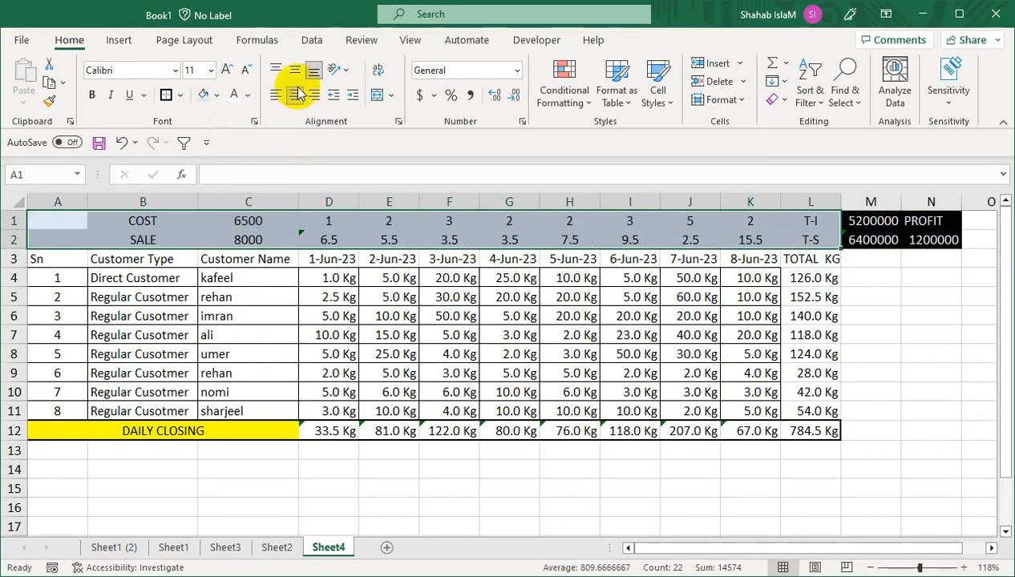
click(91, 94)
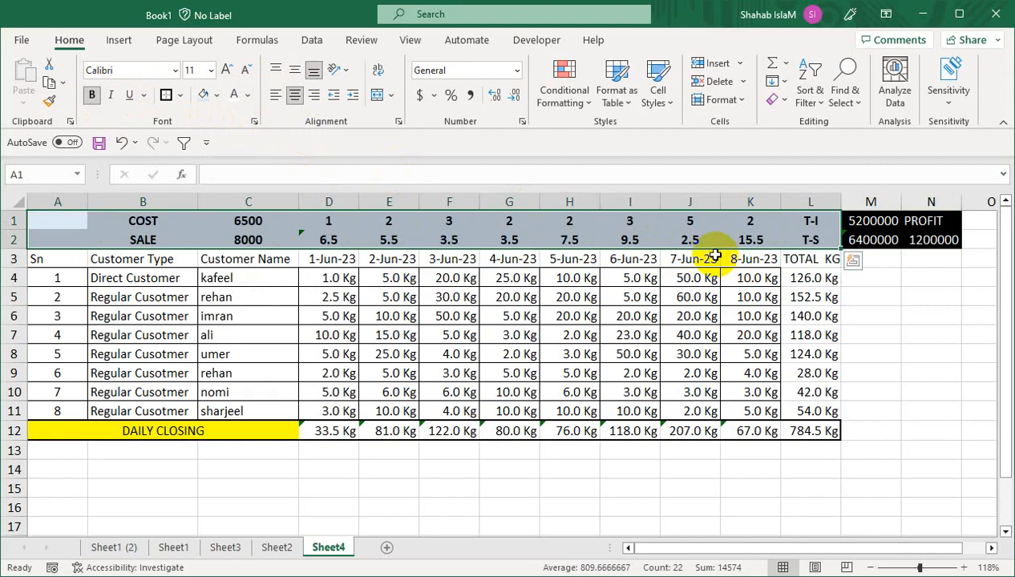
click(883, 258)
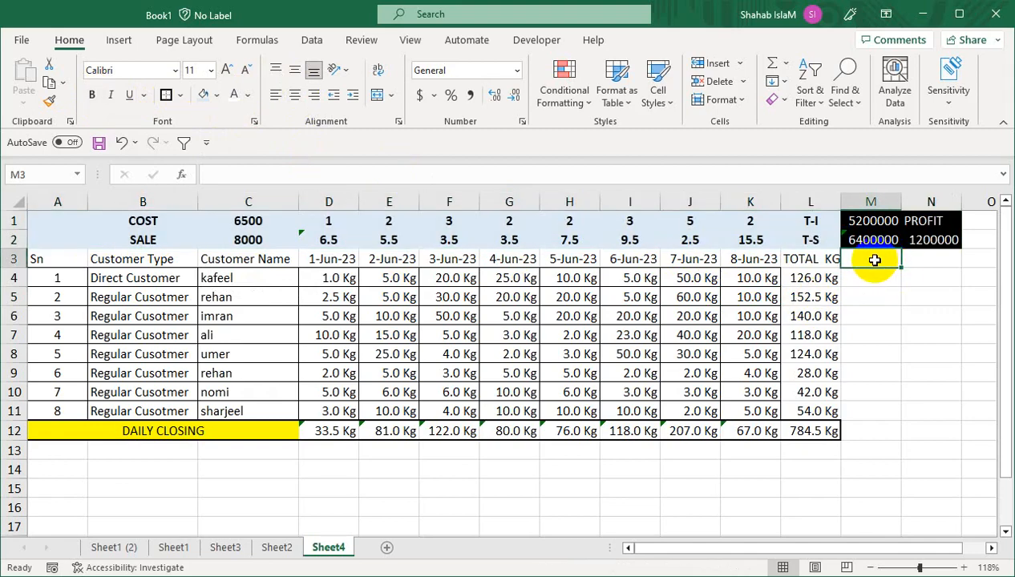
Step: Widen column L slightly and enter the header T-AMOUNT in M3
drag(840, 202, 849, 201)
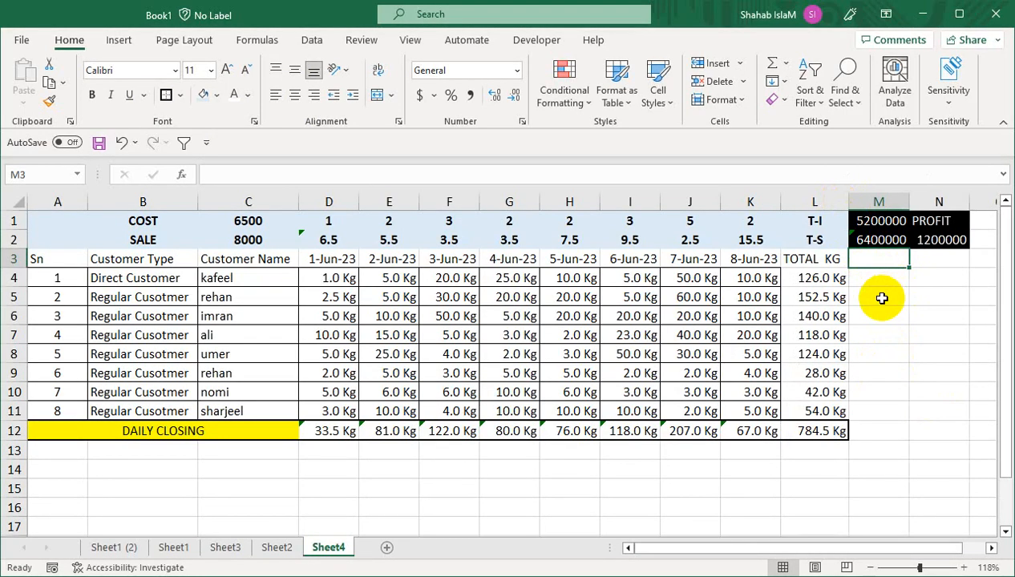
text(T-A)
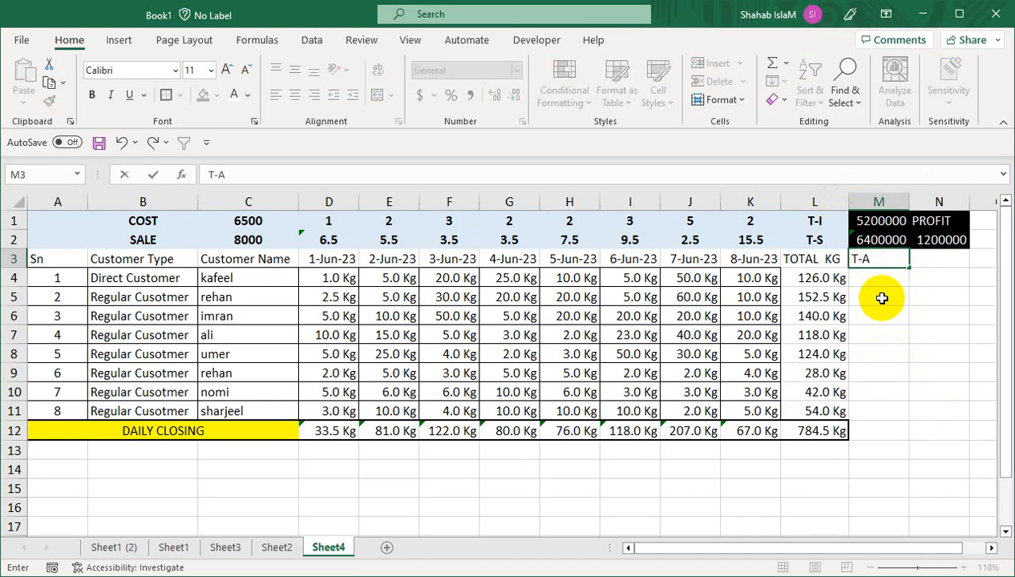
text(MOUNT)
key(Return)
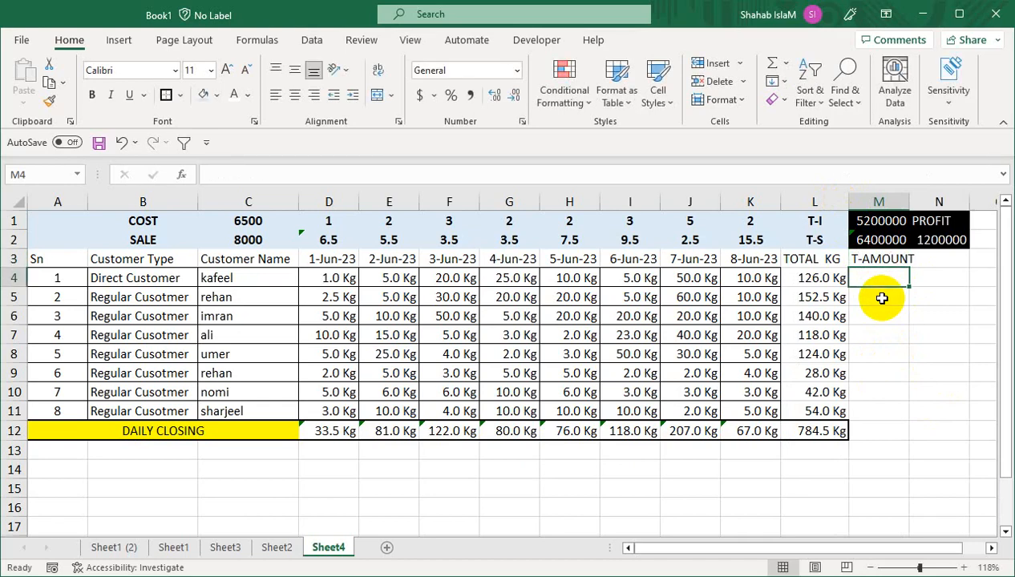
Step: AutoFit the width of column M to the T-AMOUNT header
key(Up)
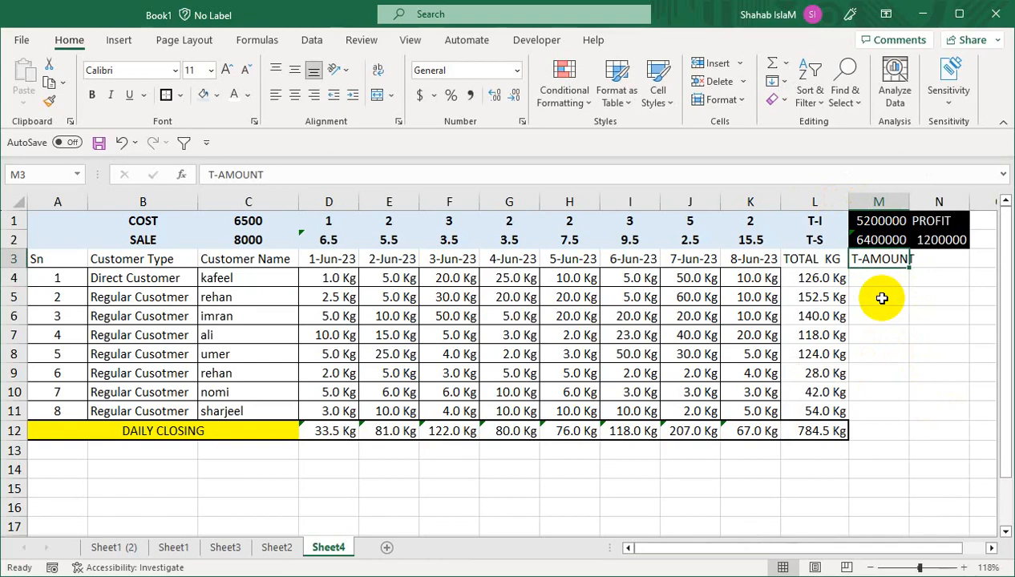
key(alt+o)
key(c)
key(a)
key(Down)
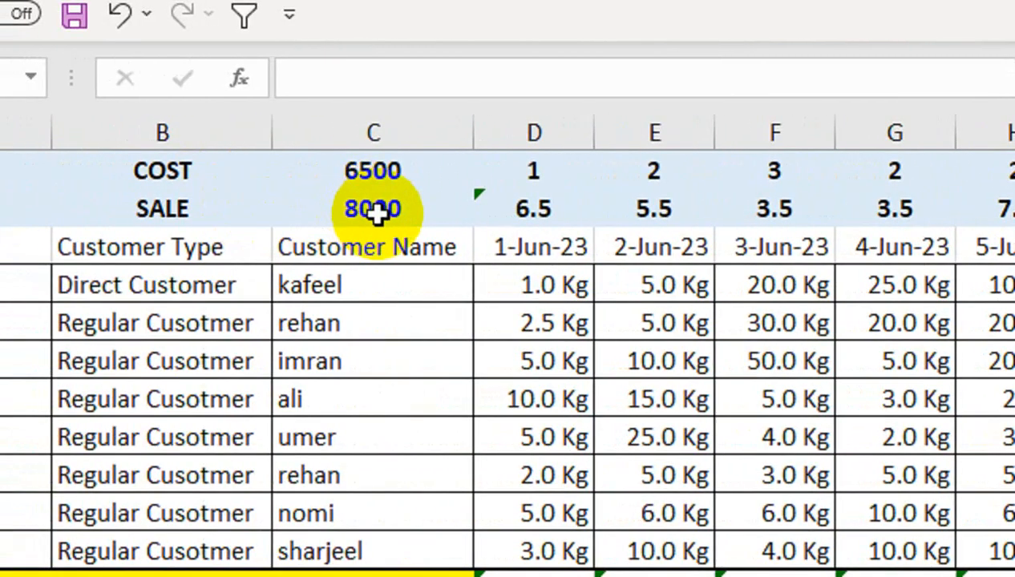
Step: Enter the label PER KG in A1 and calculate the sale price per Kg in A2 with =C2/40
click(164, 170)
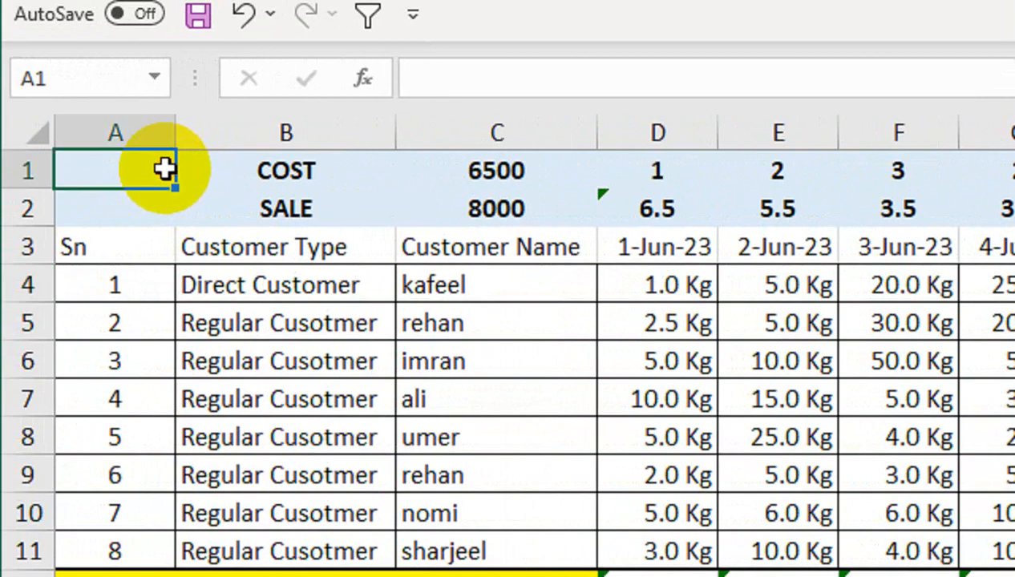
text(PER KG)
key(Return)
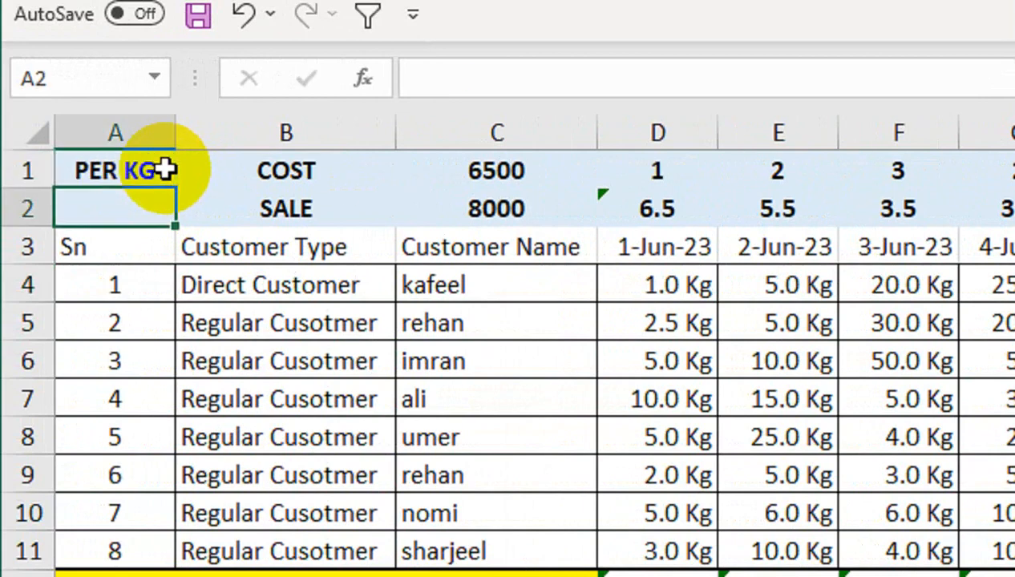
text(=)
click(489, 198)
text(/40)
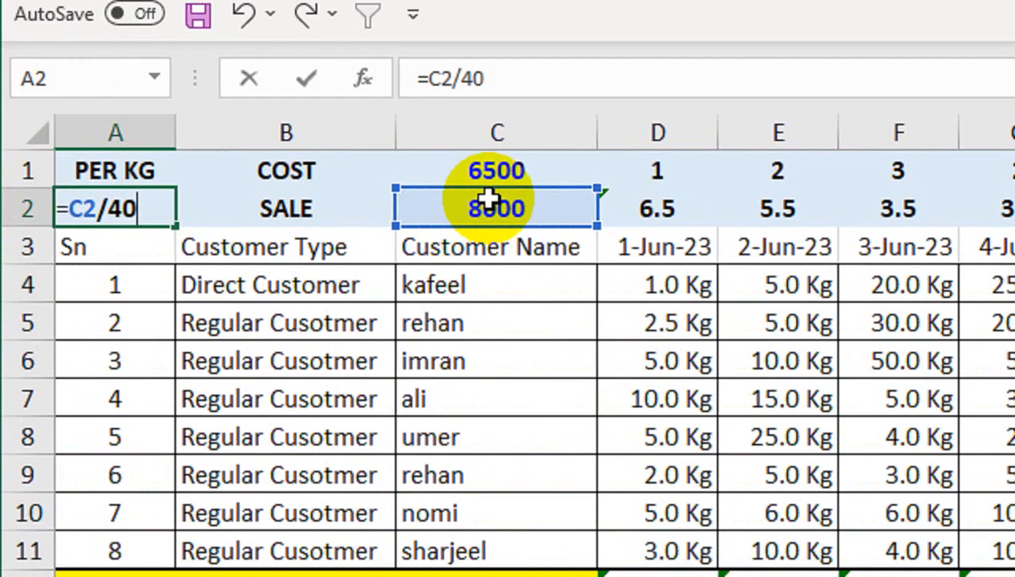
key(Return)
Step: Highlight the per-Kg price in A2 with a dark red fill and white text
click(114, 200)
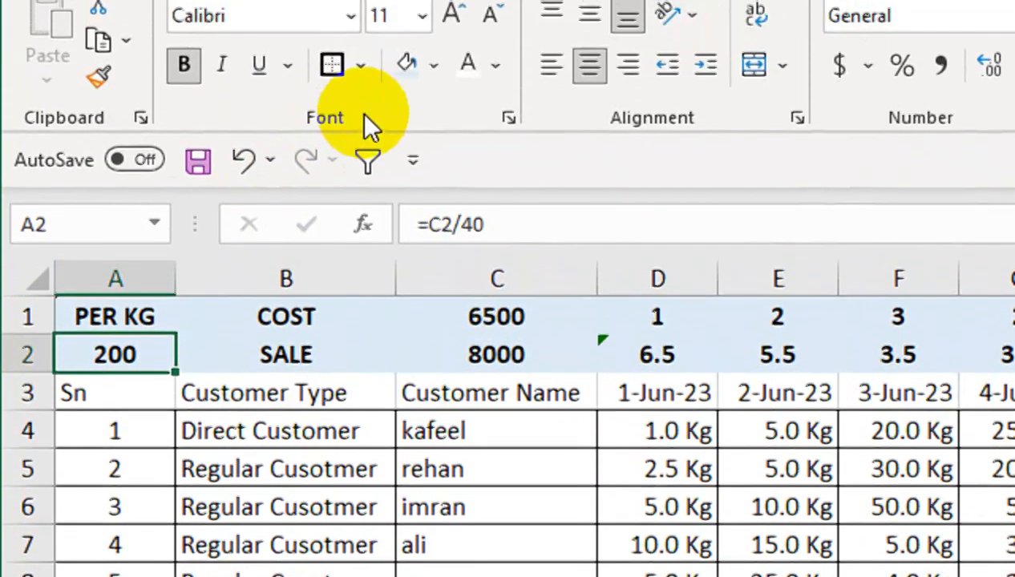
click(432, 127)
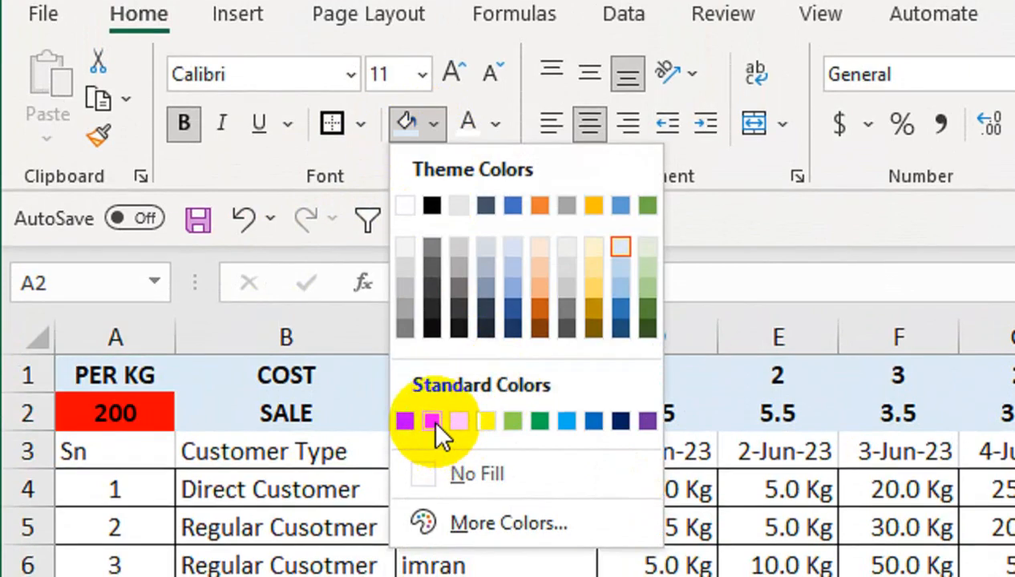
click(406, 417)
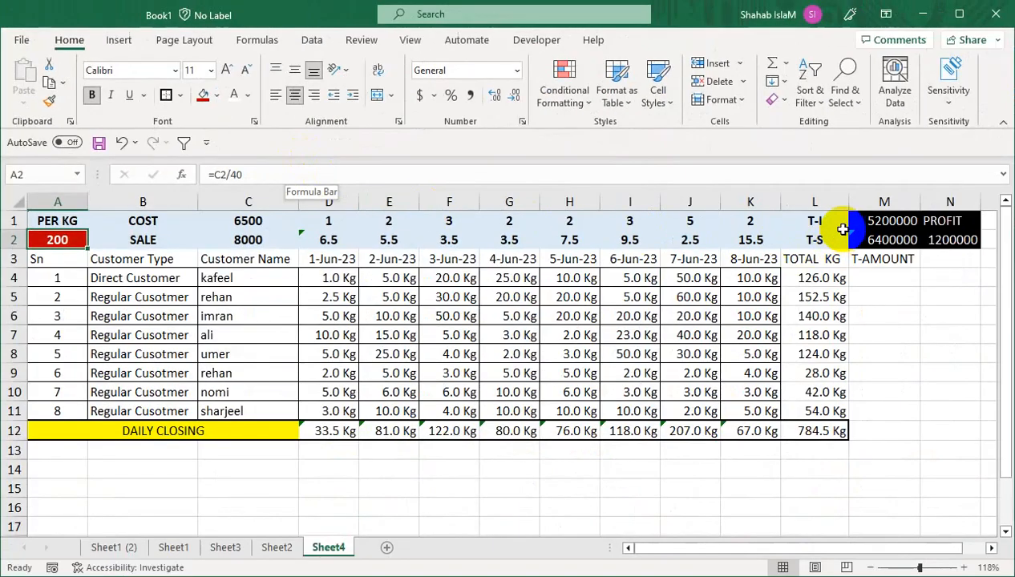
Step: Calculate the first customer's amount in M4 as L4 multiplied by an absolute reference to A2, and fill the formula down through M11
click(880, 275)
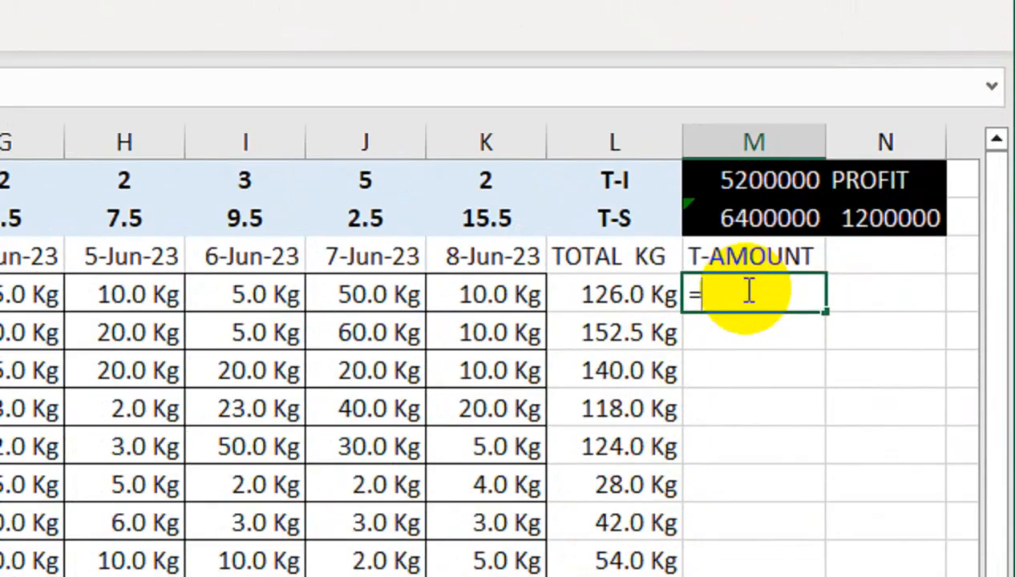
text(=)
click(654, 292)
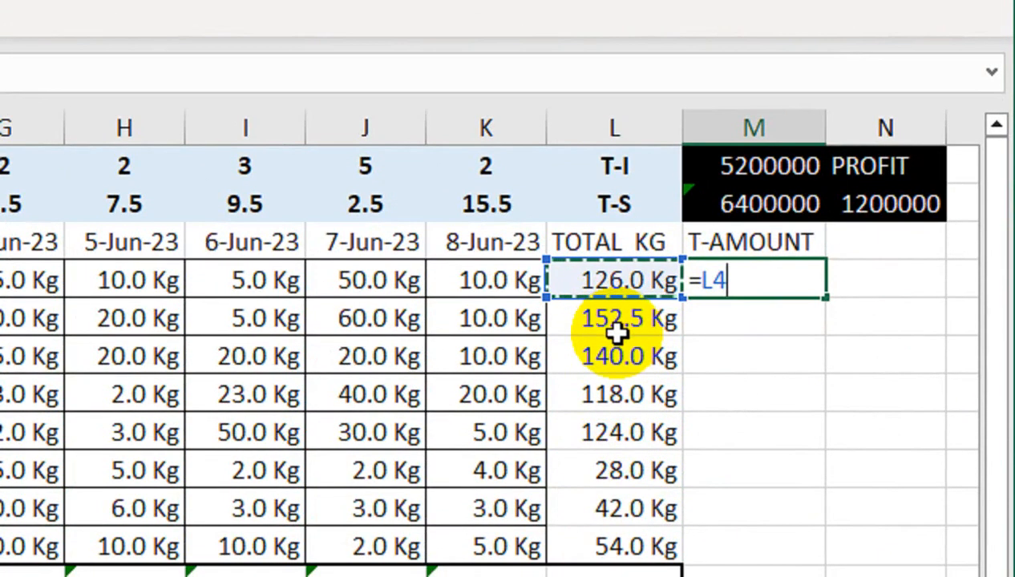
text(*)
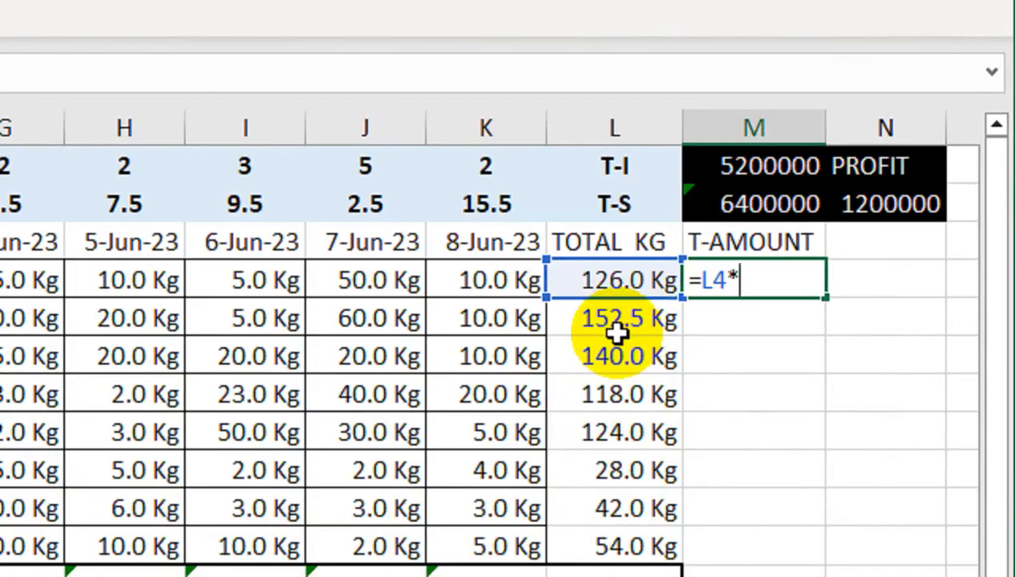
click(47, 241)
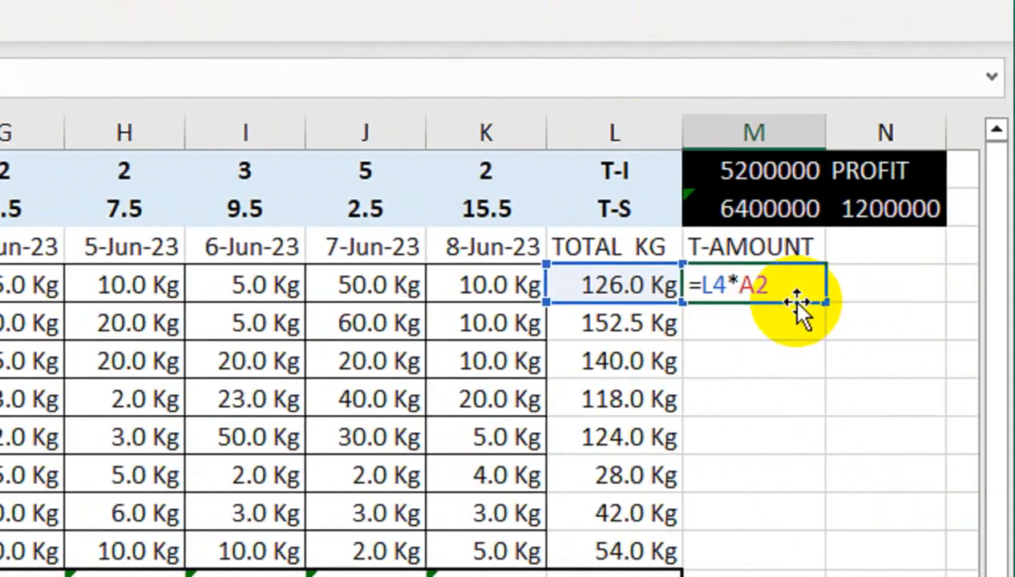
key(Return)
click(790, 295)
drag(824, 301, 806, 566)
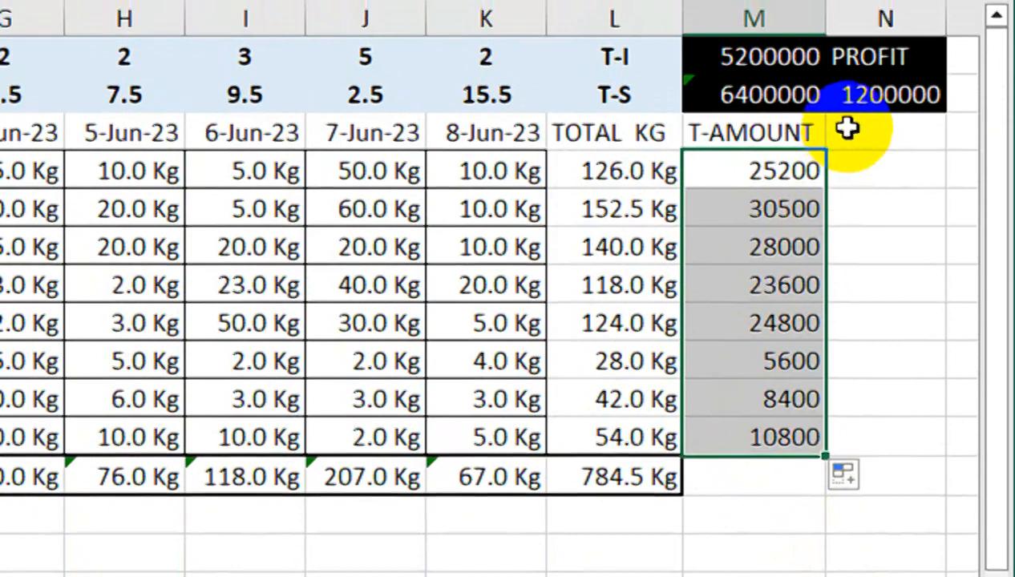
Step: Enter the header RECIVED PAYMENT in N3, beside the T-AMOUNT header
click(847, 83)
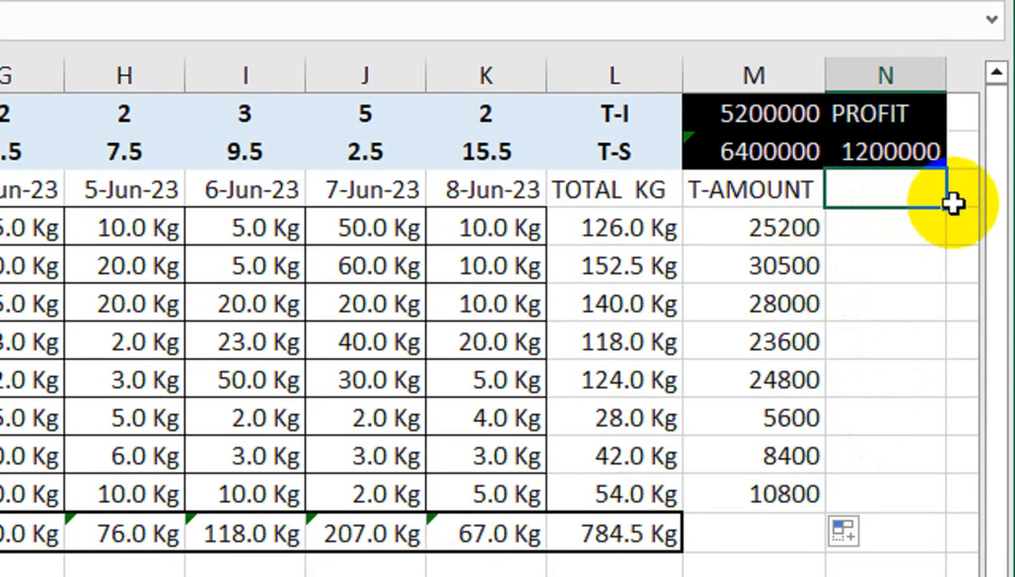
text(RECIVED)
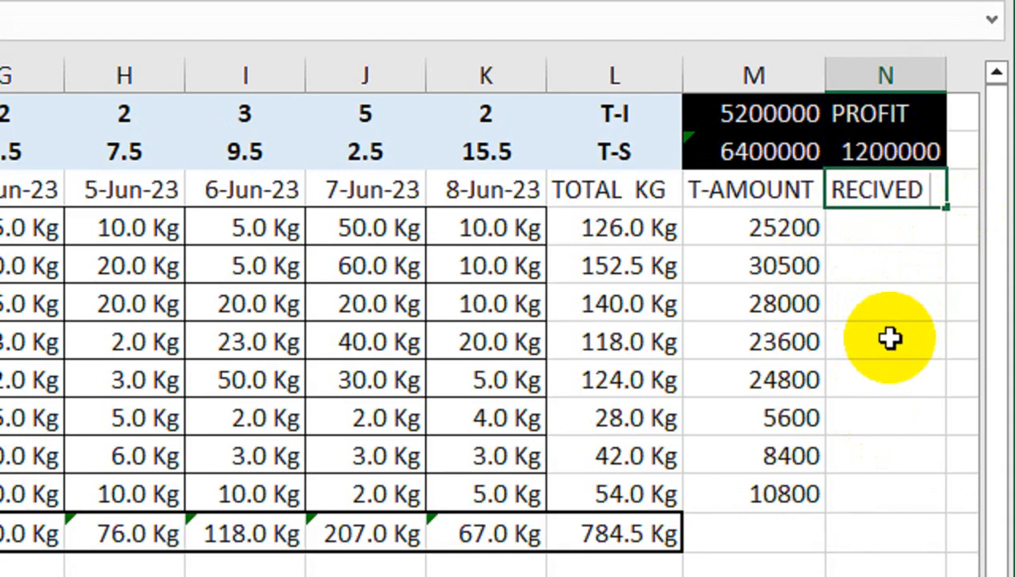
text( PAYM)
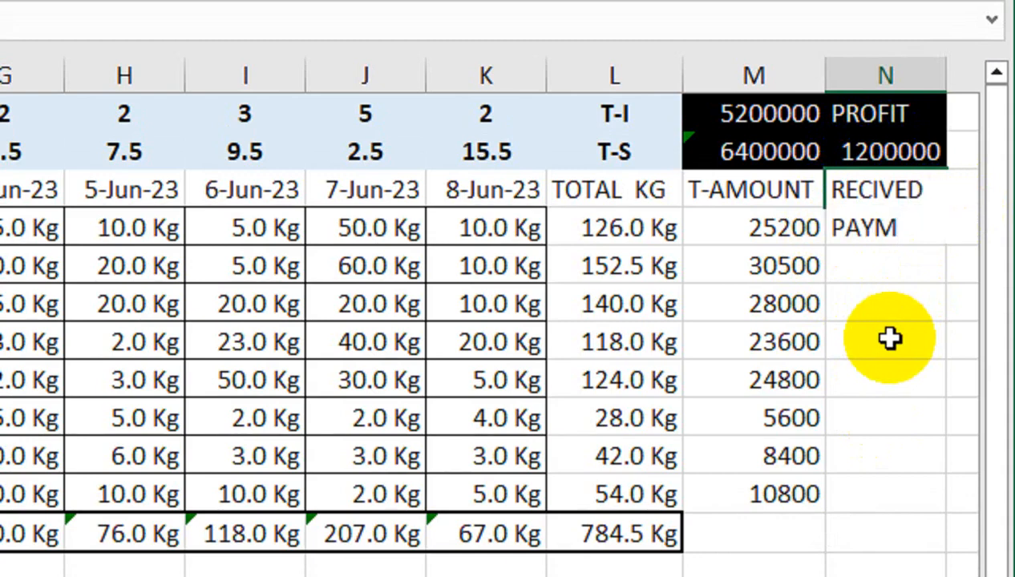
text(E)
key(Return)
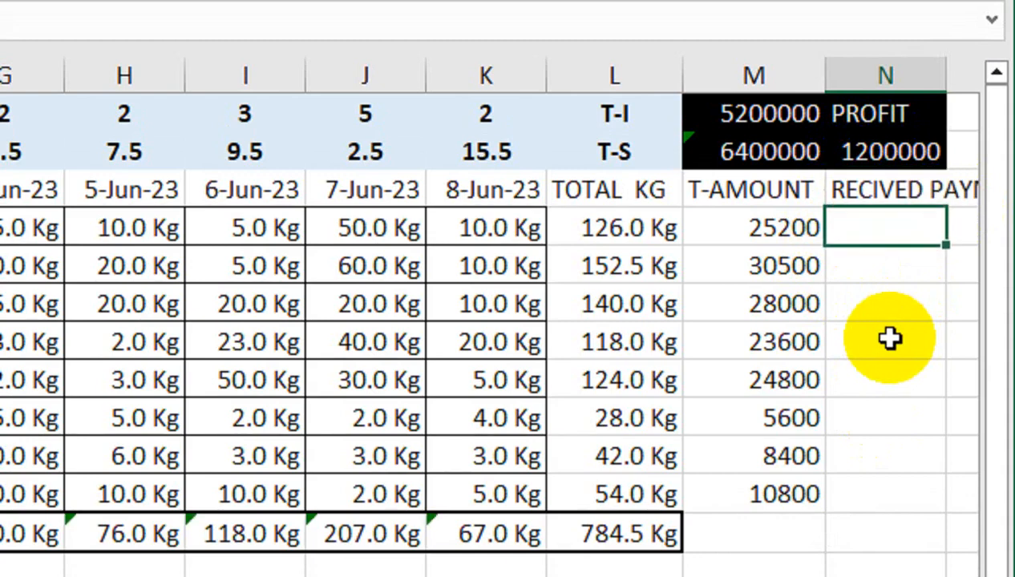
Step: AutoFit the width of column N to the RECIVED PAYMENT header
click(871, 193)
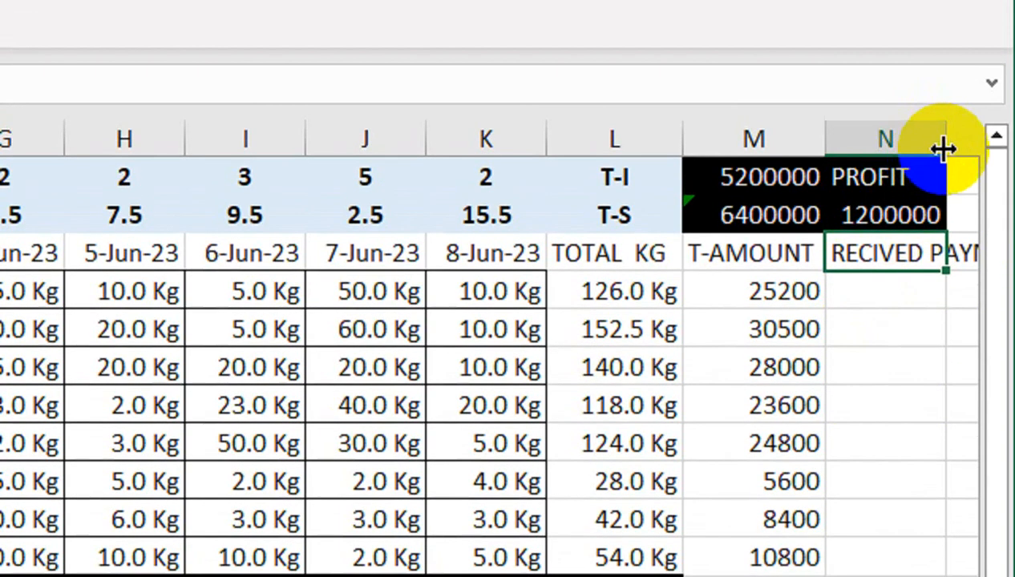
drag(946, 83, 978, 84)
click(902, 299)
drag(940, 365, 705, 360)
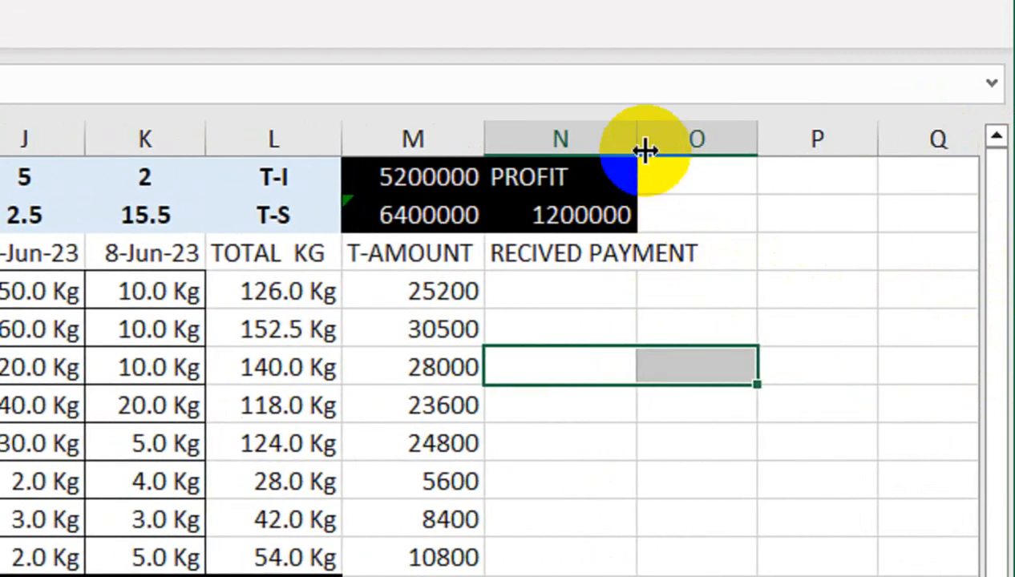
double_click(637, 141)
Step: Enter the header REMAINING in O3 and widen column O to fit it
click(768, 251)
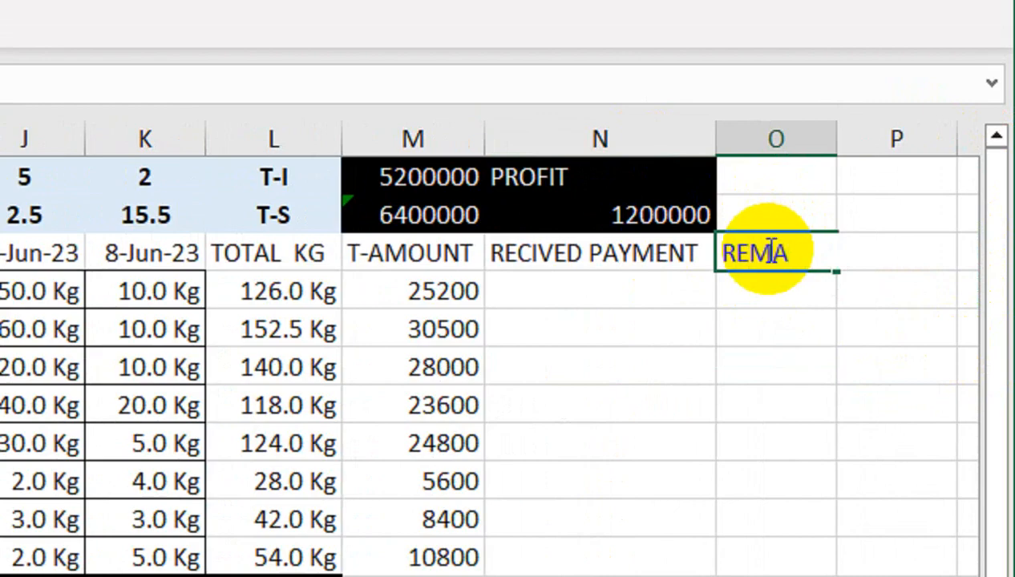
text(REMAINING)
key(Return)
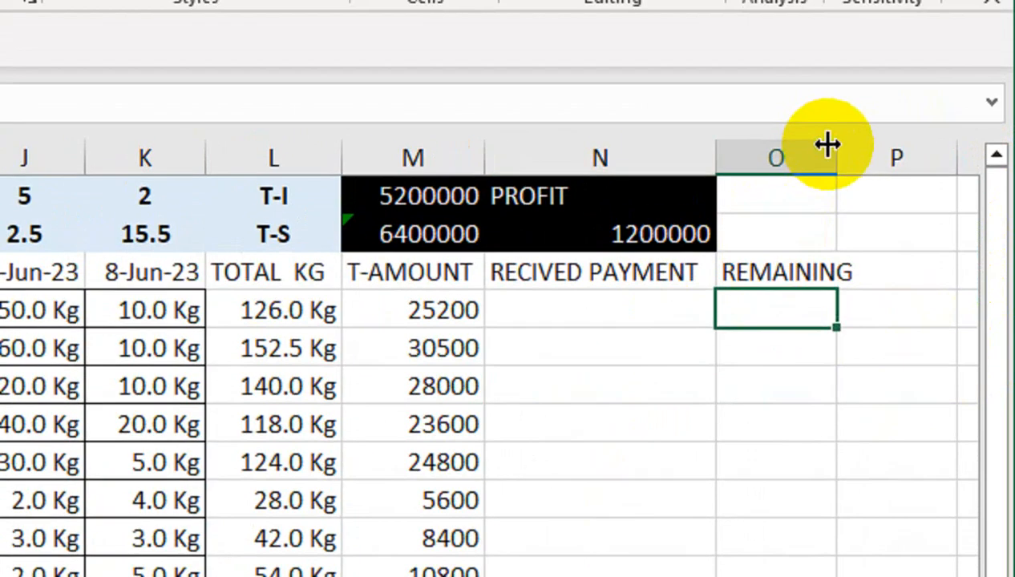
drag(835, 134, 865, 171)
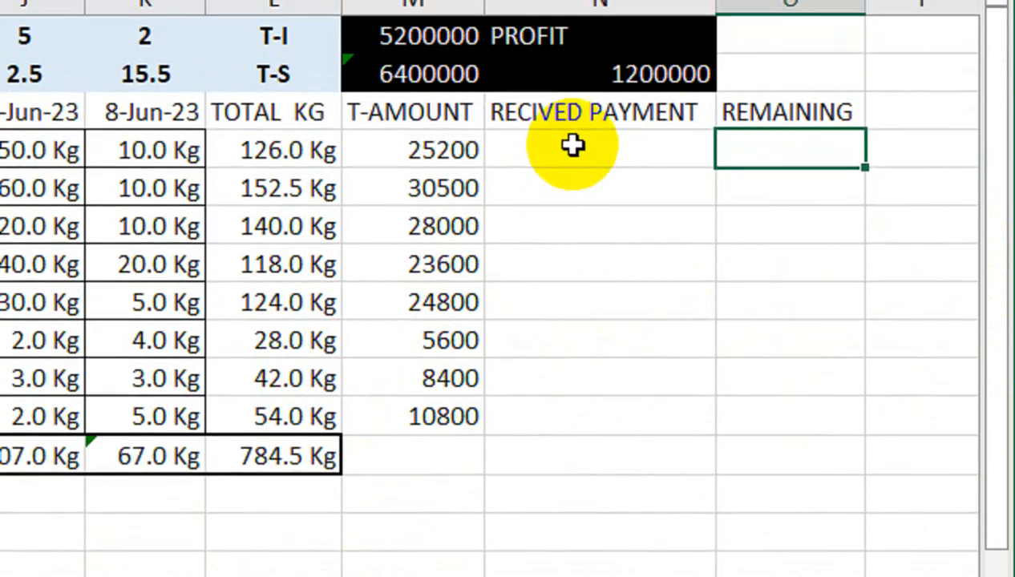
Step: Total the customer amounts in M12 with =SUM(M4:M11)
click(571, 310)
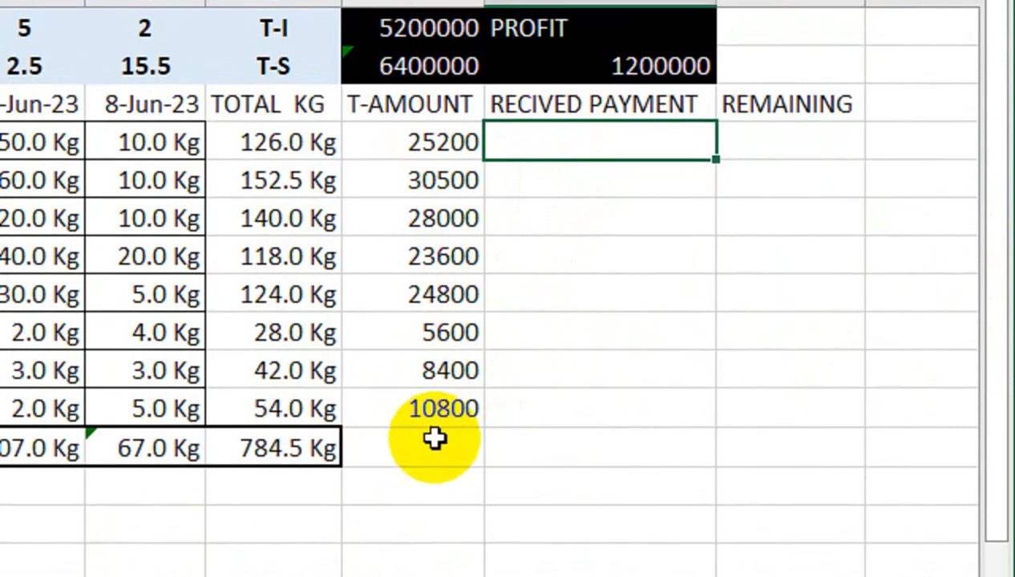
click(428, 449)
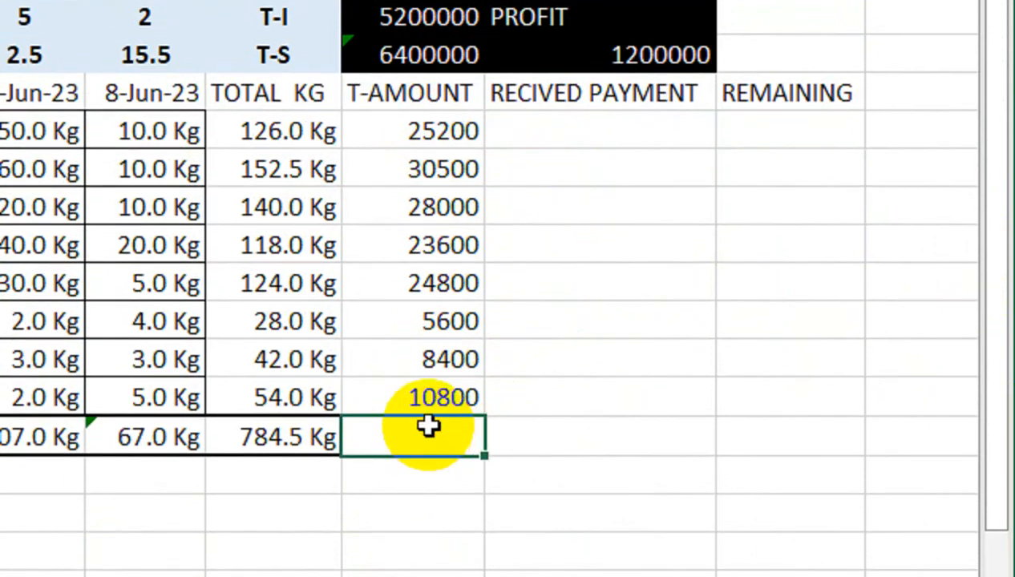
text(=SUM()
key(Up)
key(shift+Up)
key(shift+Up)
key(shift+Up)
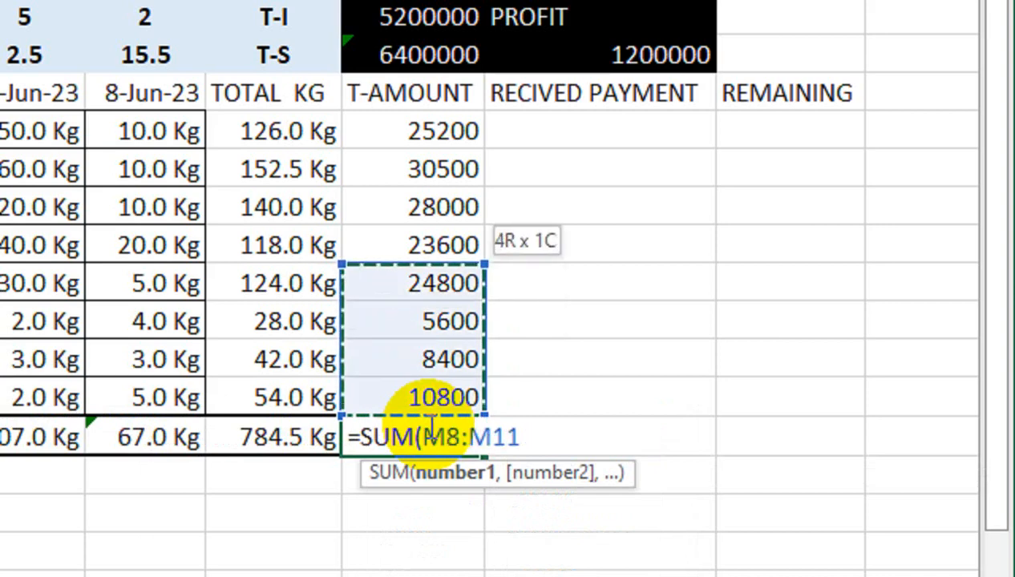
key(shift+Up)
key(shift+Up)
key(shift+Up)
key(shift+Up)
text())
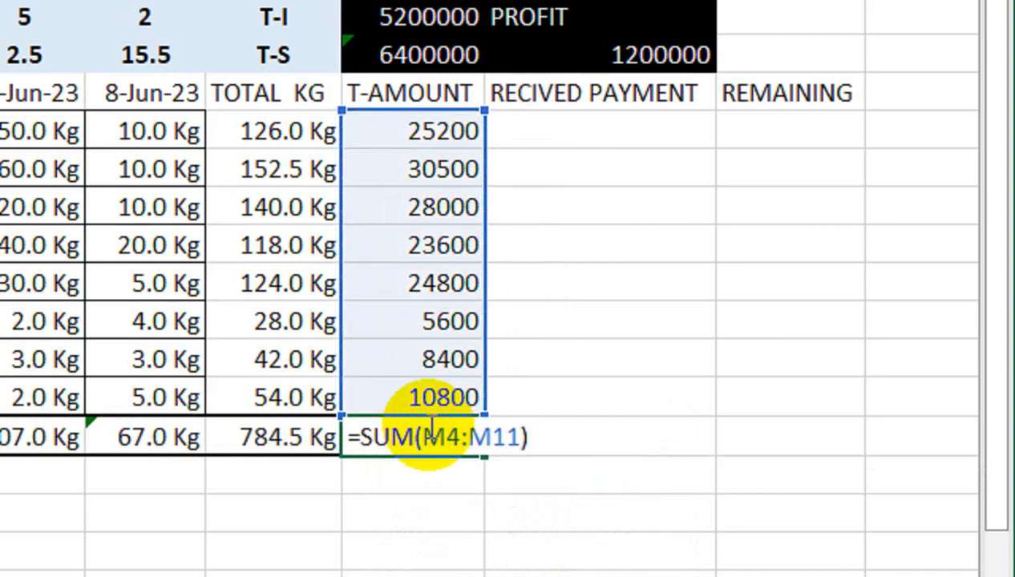
key(Return)
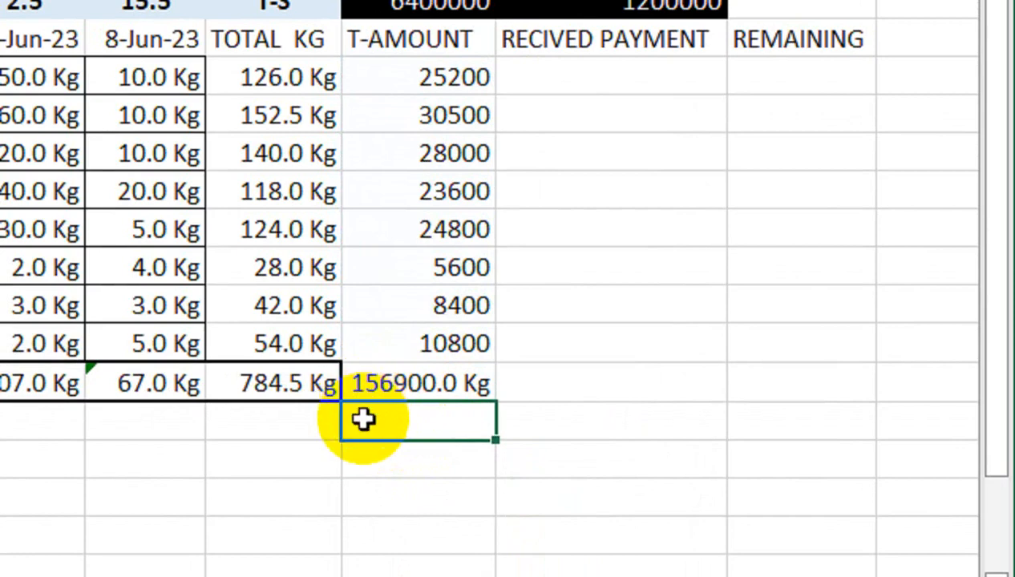
Step: Apply the comma number style to the total amount in M12 in place of the Kg format
double_click(403, 385)
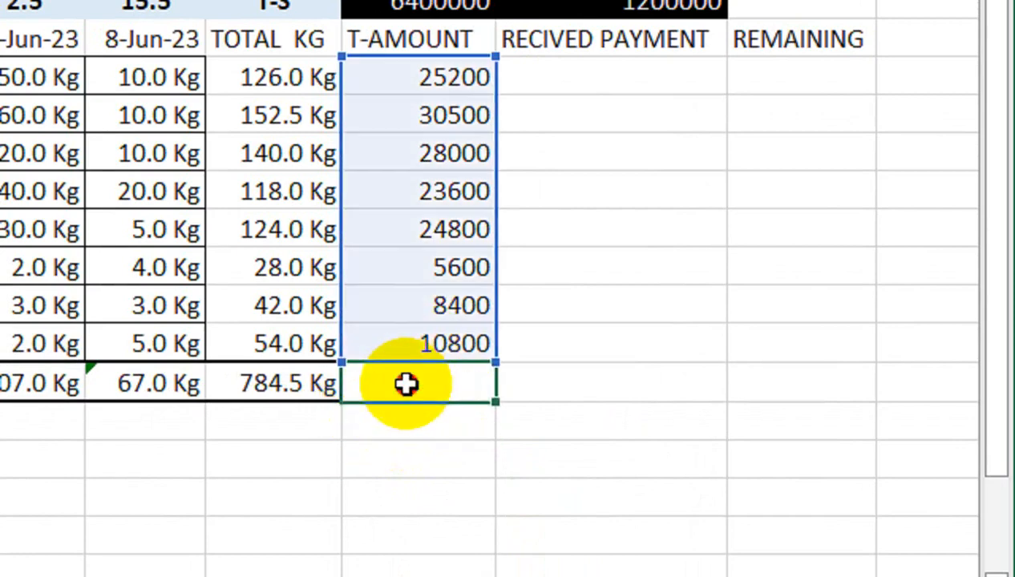
key(Return)
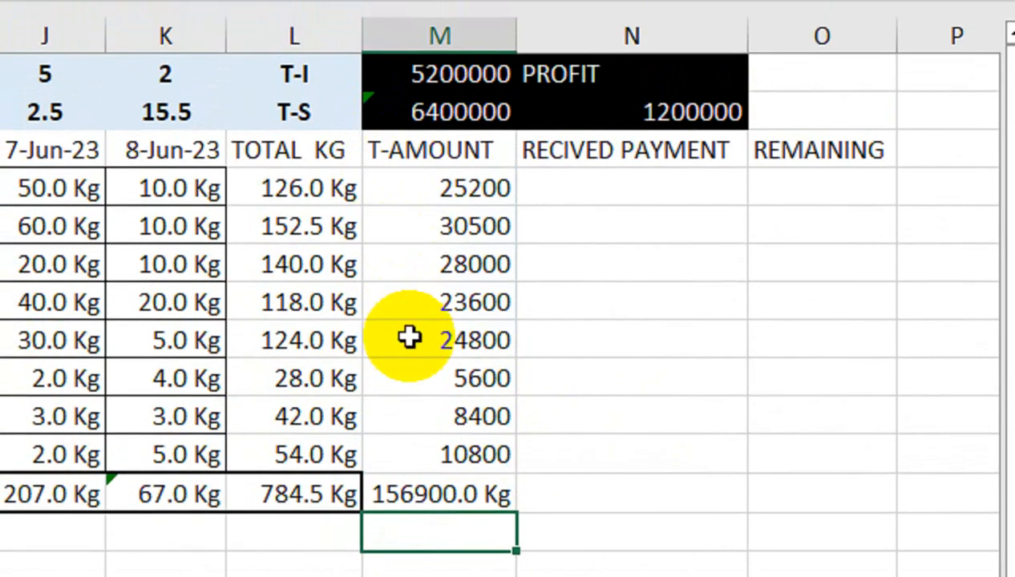
click(393, 493)
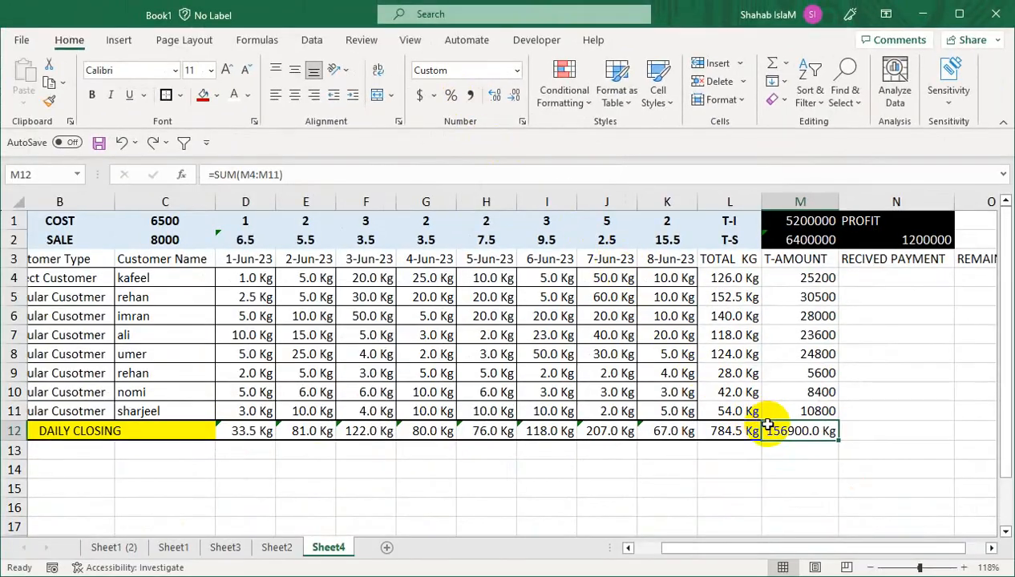
click(471, 95)
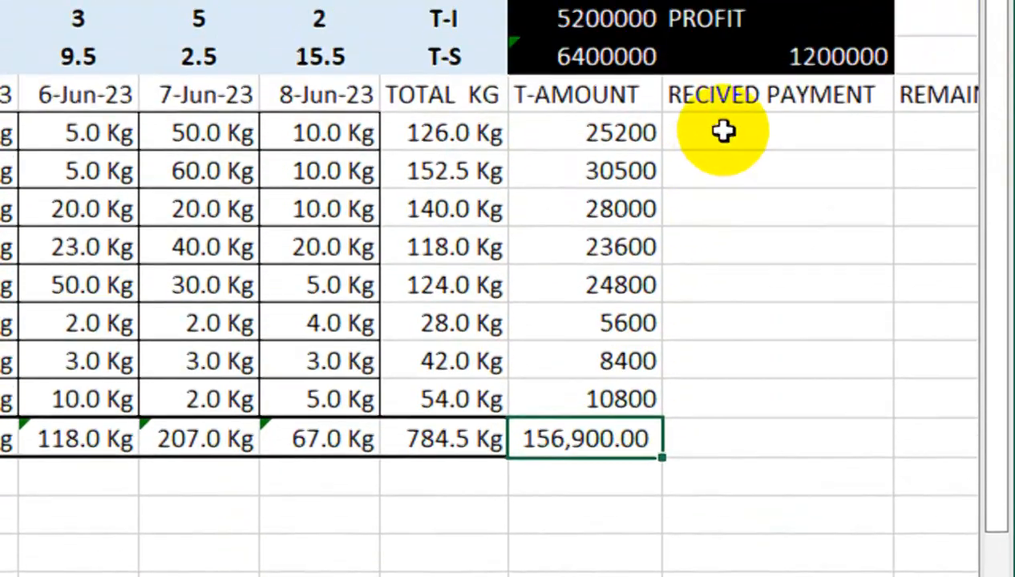
Step: Enter received payments of 25200 in N4 and 30500 in N5, and apply the comma number style to N4:N11
click(724, 2)
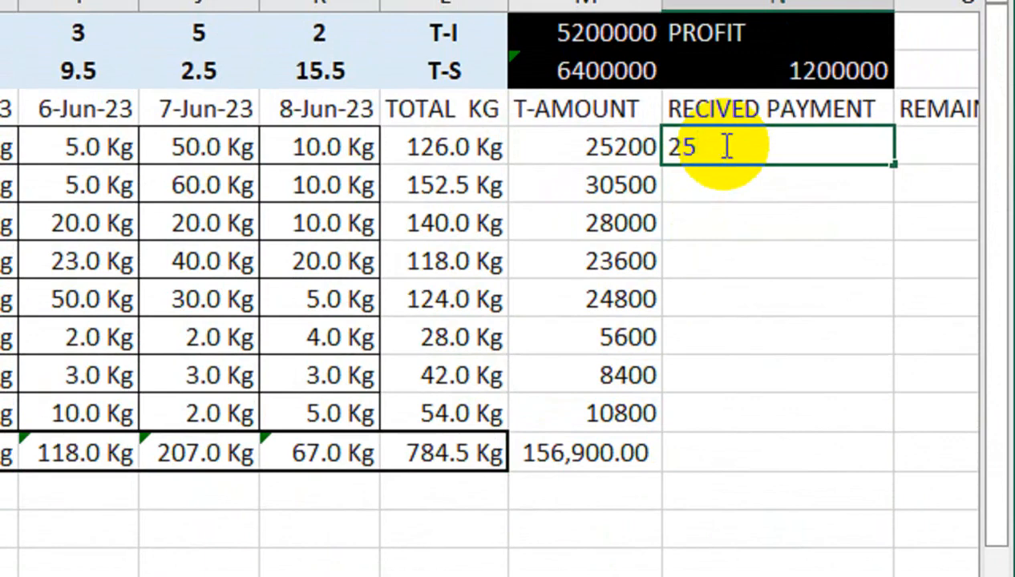
text(25200)
key(Return)
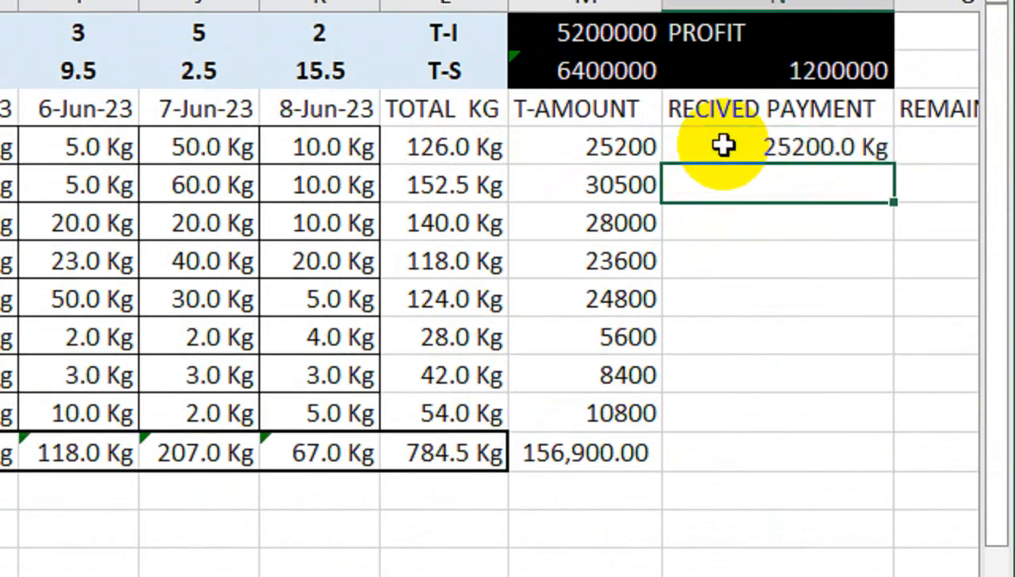
text(30500)
key(Return)
drag(724, 145, 711, 412)
click(221, 126)
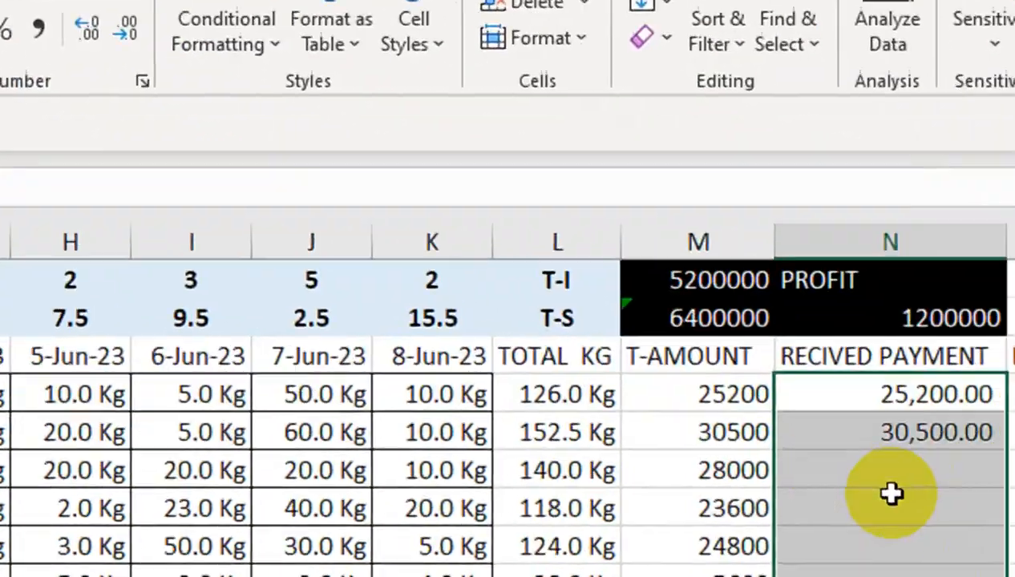
Step: Enter the received payments 28000, 23600, 24800, 5000, 8400 and 10800 in N6 through N11
click(924, 491)
text(2)
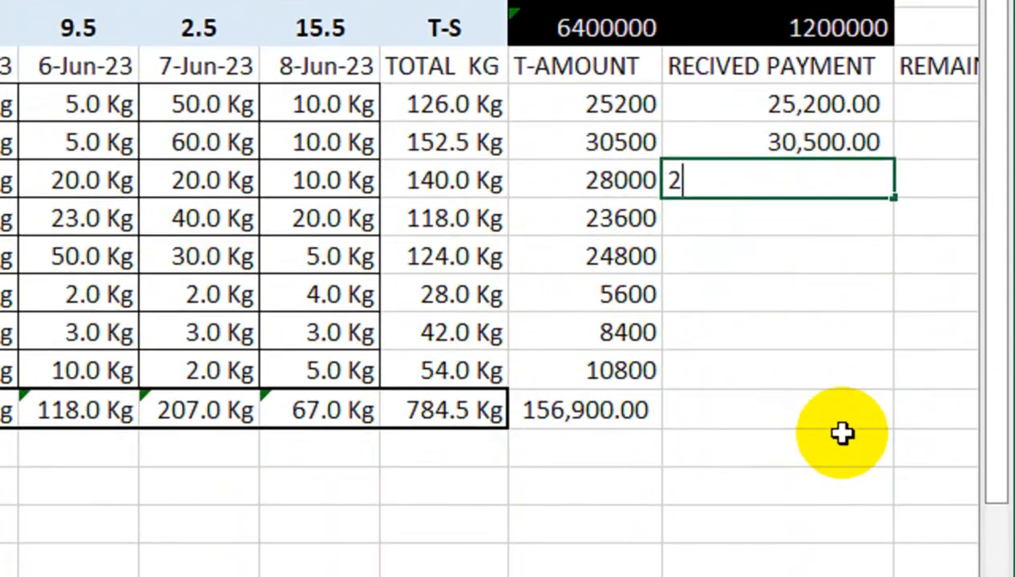
text(8,000)
key(Return)
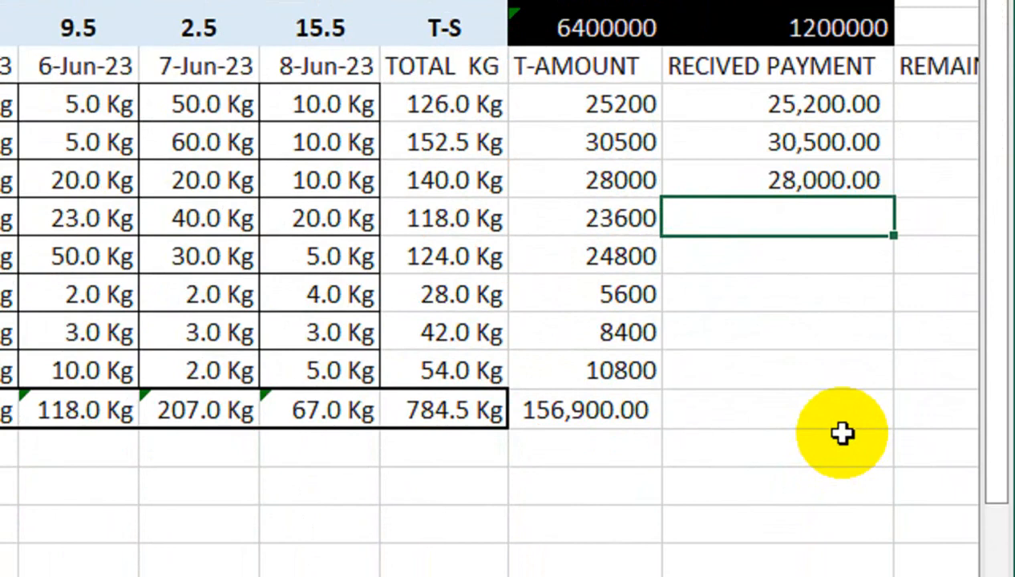
key(Return)
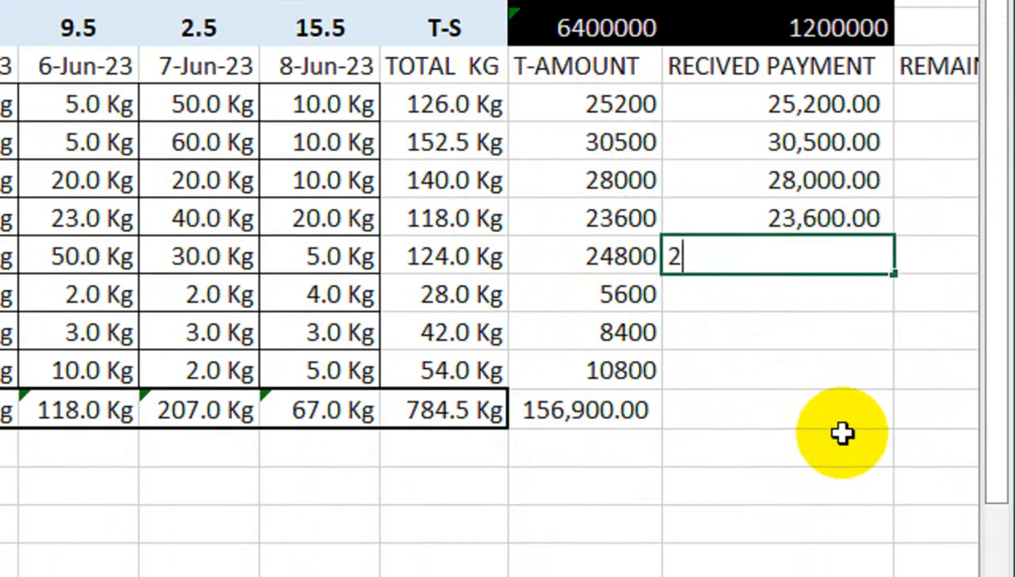
key(Return)
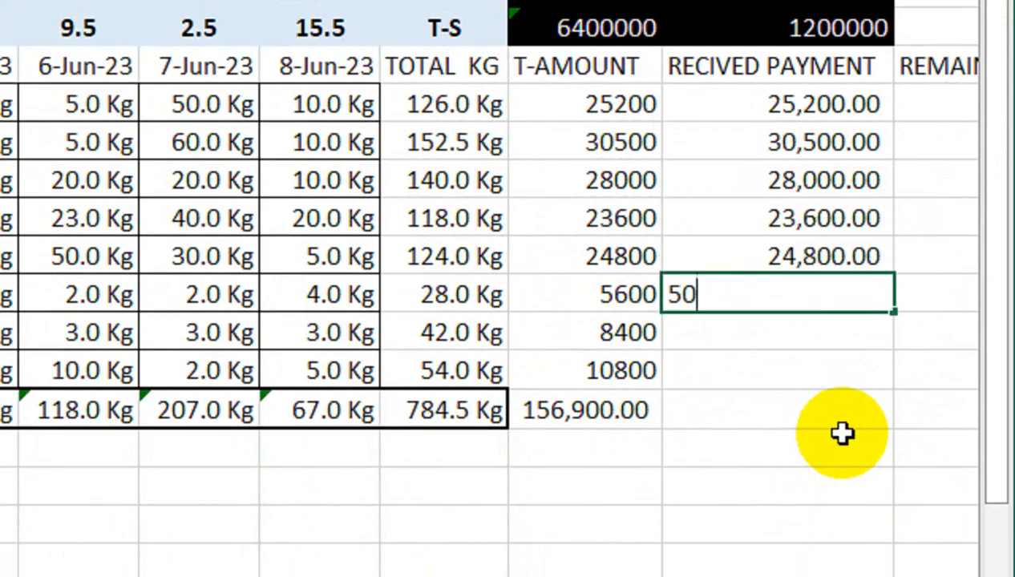
key(Return)
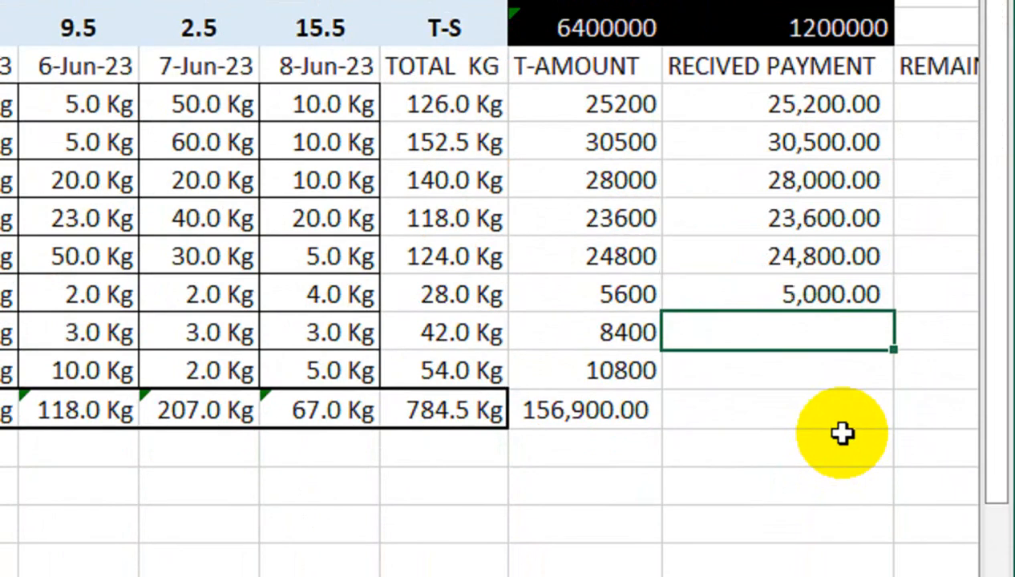
text(8,4)
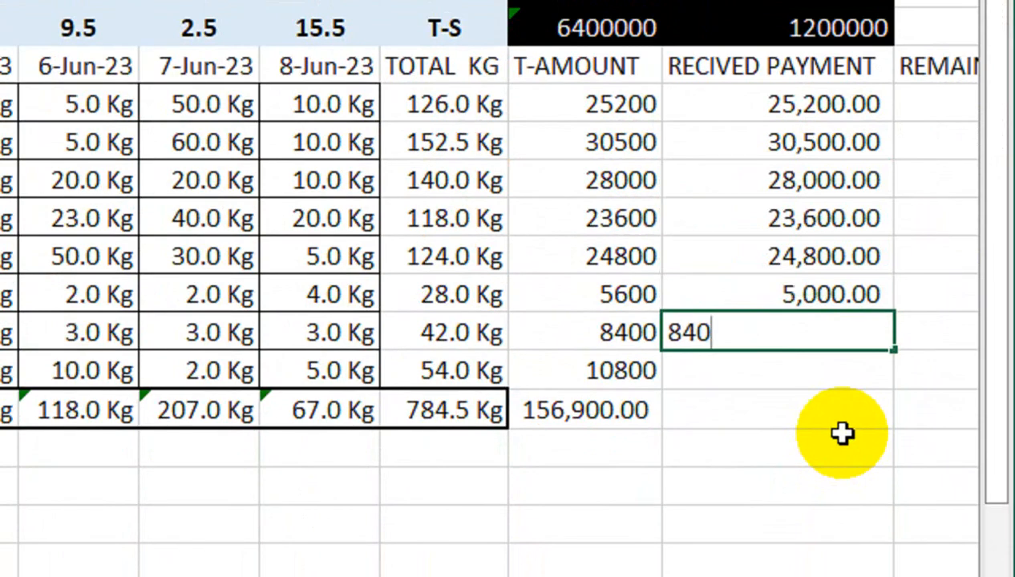
text(00)
key(Return)
text(10,80)
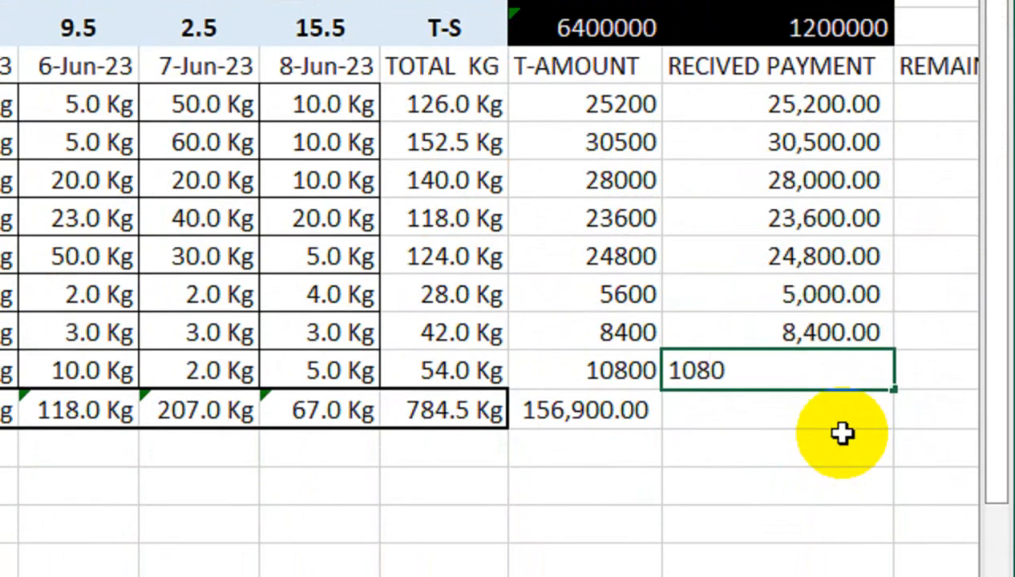
text(0)
key(Return)
Step: Calculate the first customer's remaining balance in O4 with =M4-N4 and fill the formula down through O11
scroll(962, 146, up, 1)
click(928, 145)
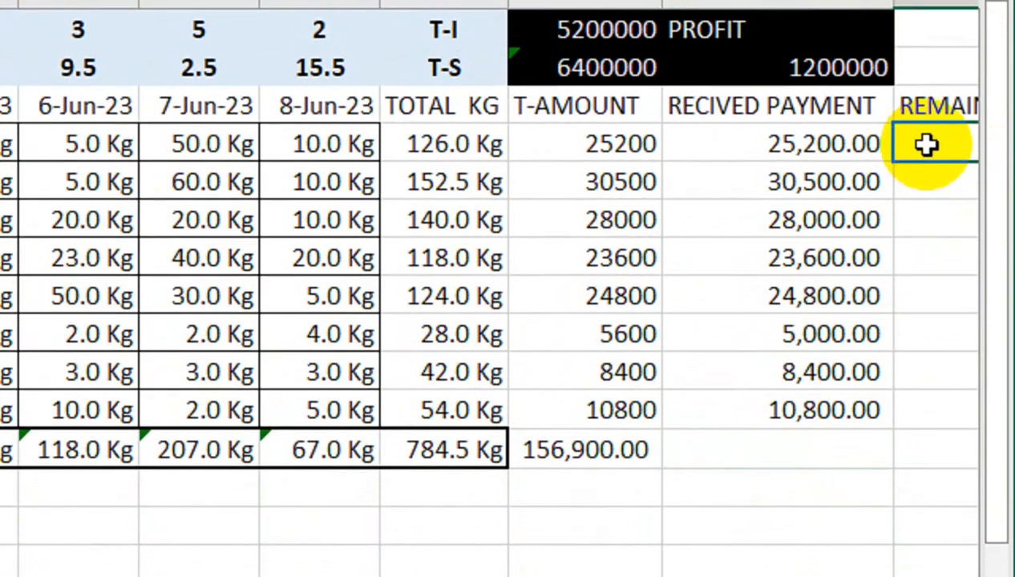
text(=)
click(425, 146)
text(-)
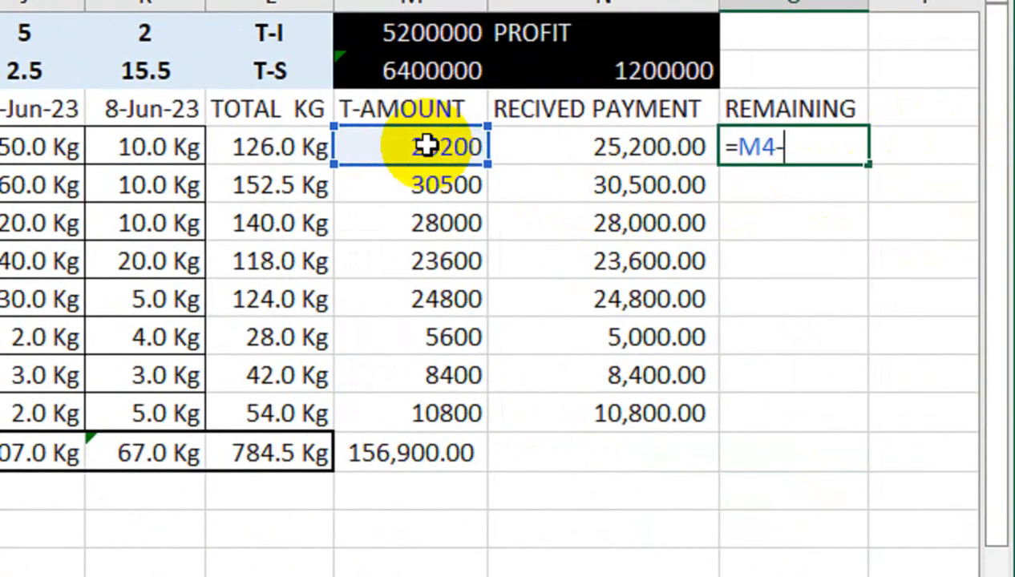
click(601, 149)
key(Return)
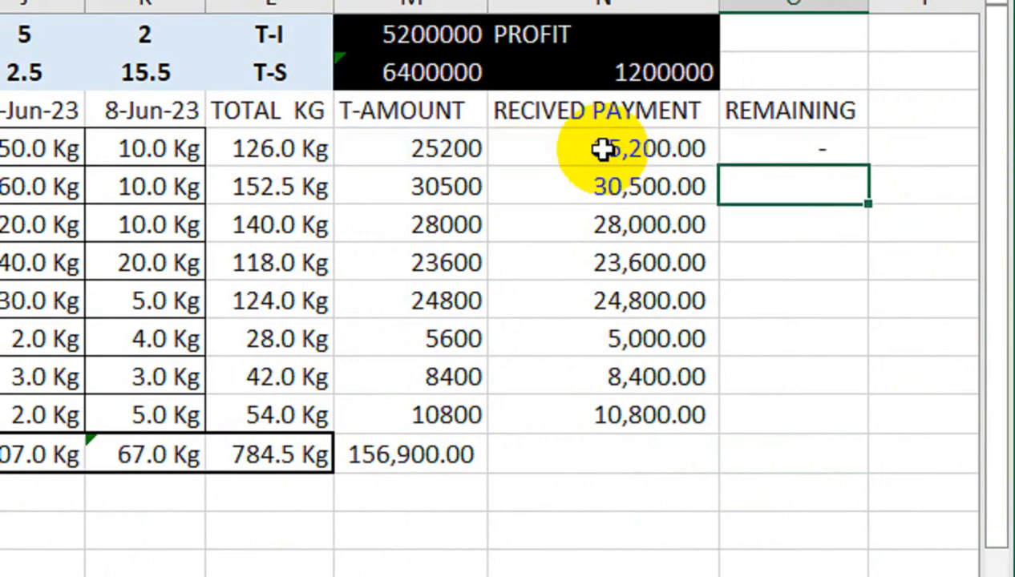
click(872, 157)
click(854, 161)
drag(867, 166, 872, 415)
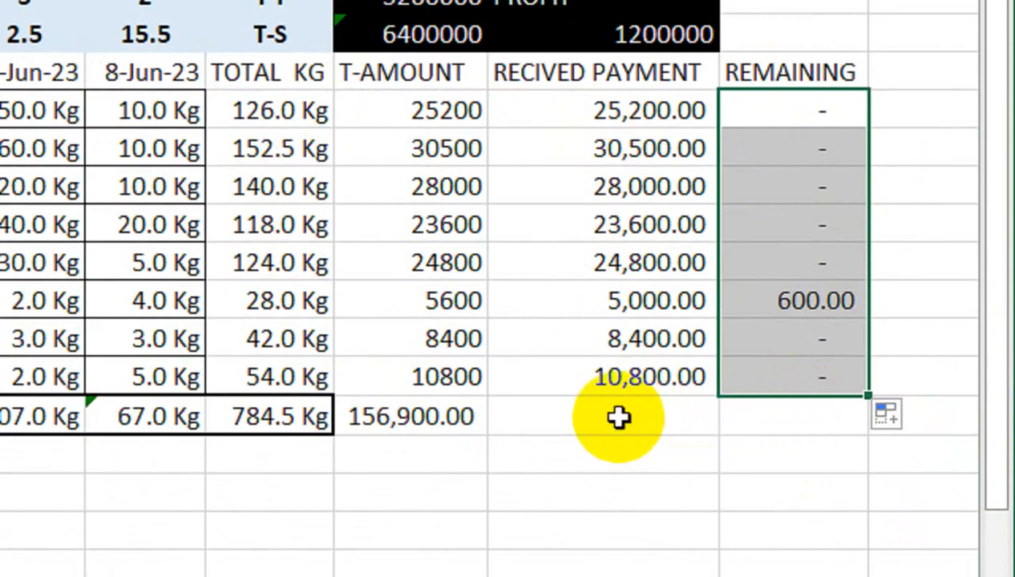
Step: Apply all borders to the T-AMOUNT, RECIVED PAYMENT and REMAINING columns, covering M3:O12
click(621, 424)
click(743, 412)
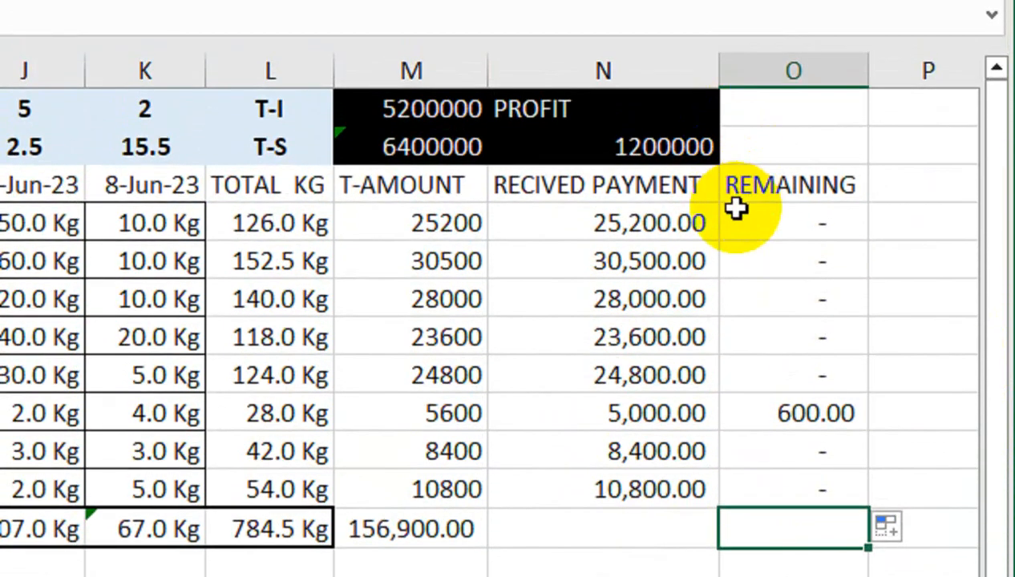
drag(738, 79, 423, 430)
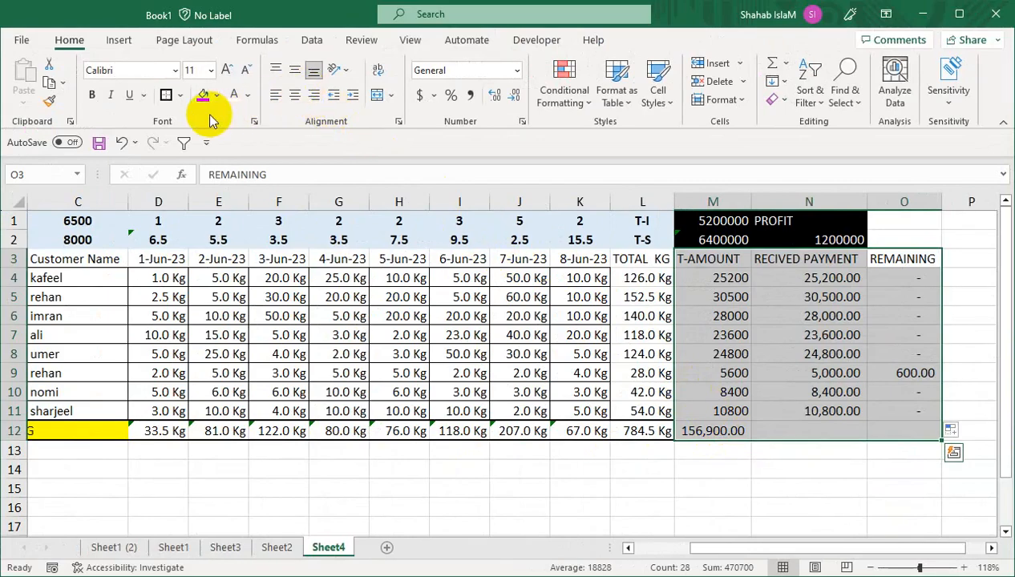
click(183, 95)
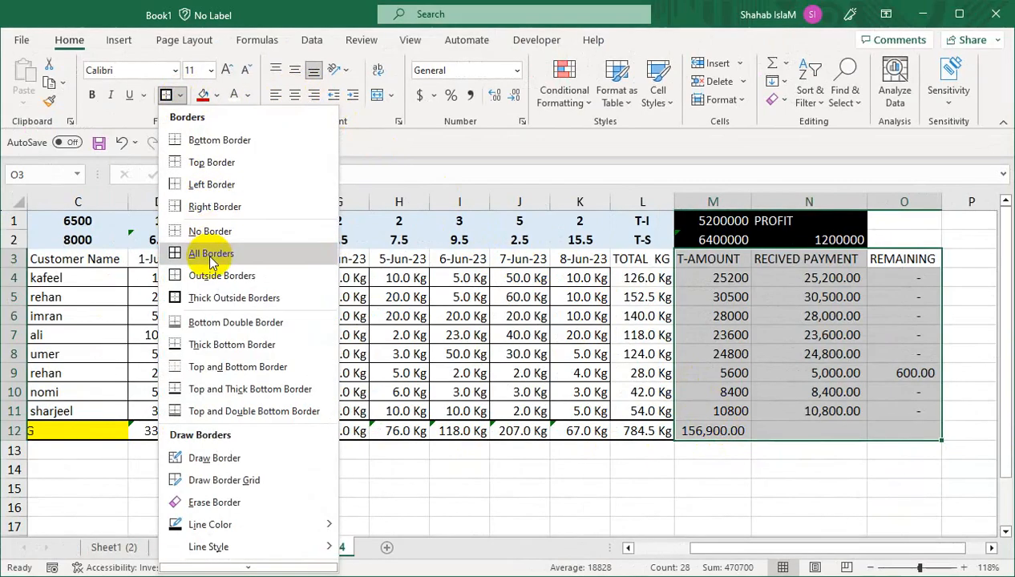
click(208, 253)
click(890, 334)
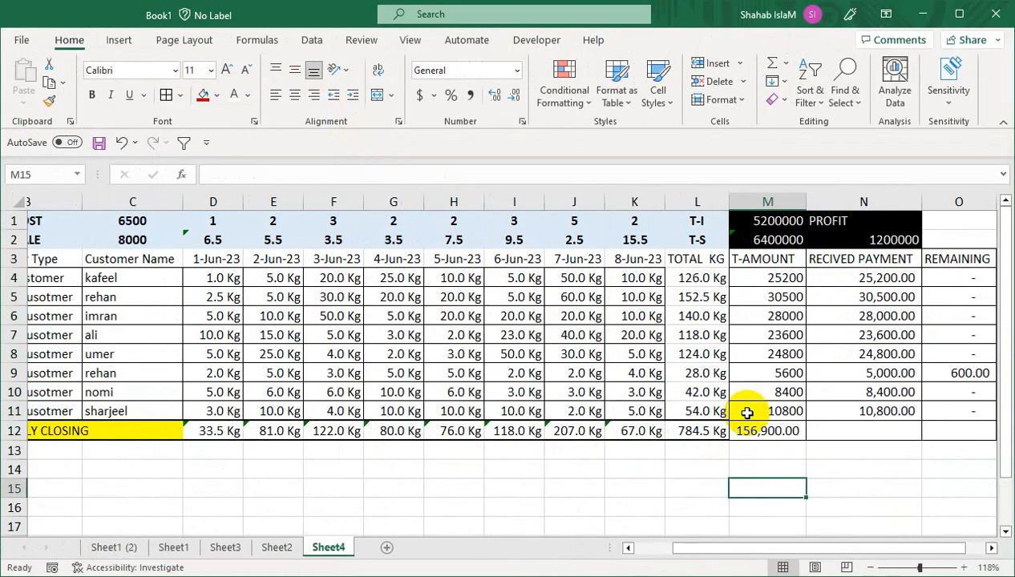
Step: Clear the T-I and T-S totals in M1 and M2
click(743, 224)
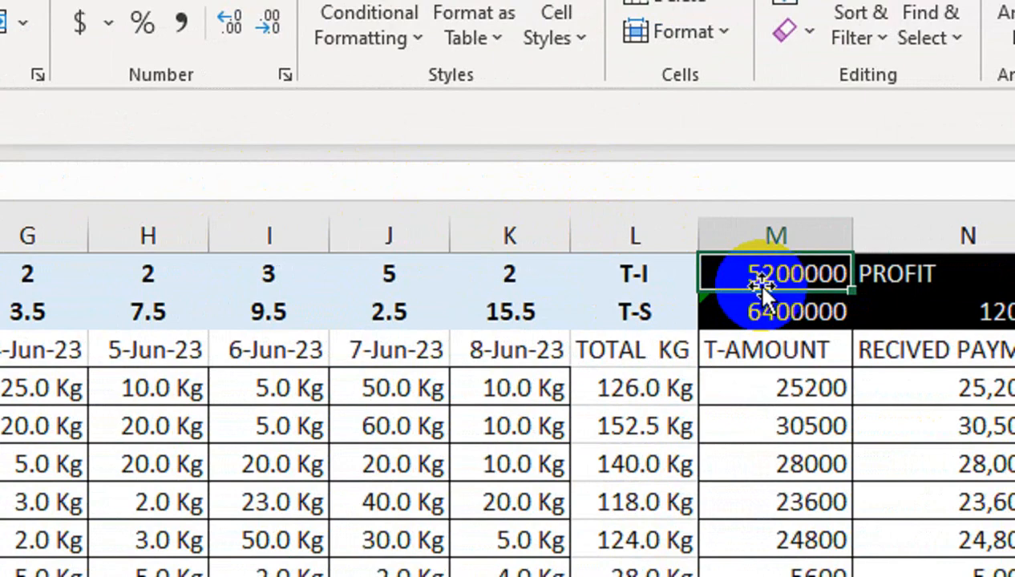
key(Delete)
key(Down)
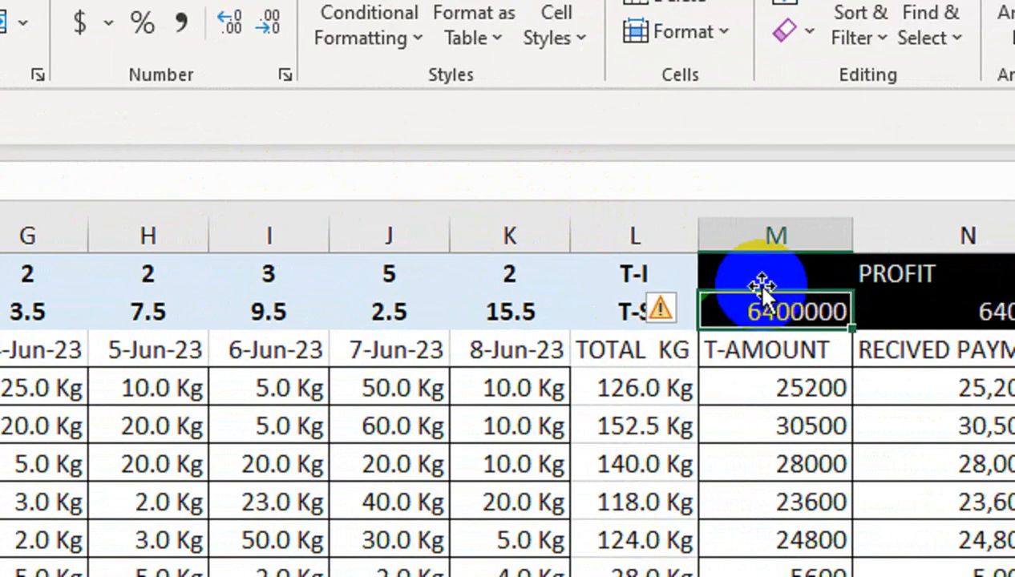
key(Delete)
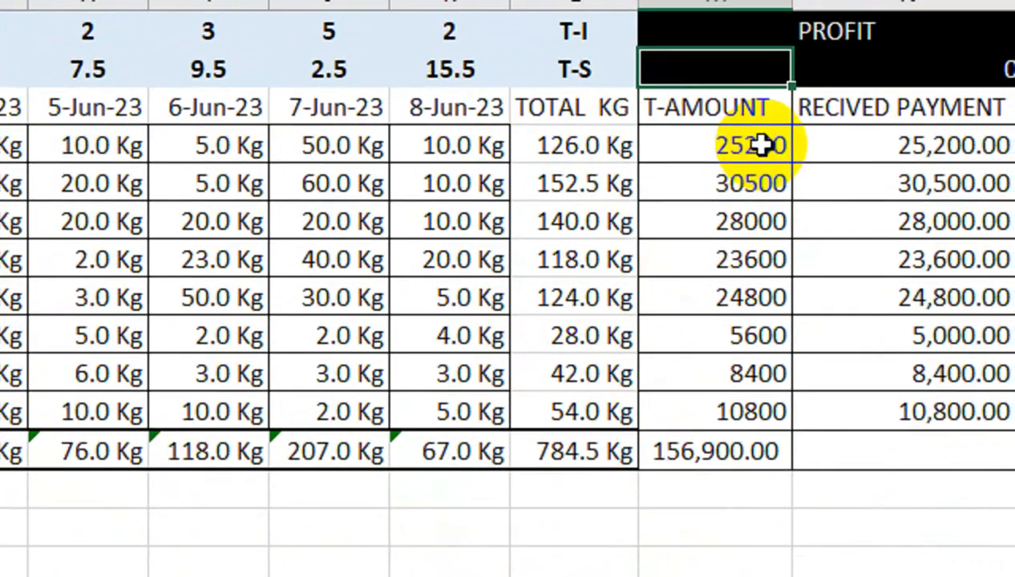
Step: Check the first customer's amount formula and per-kg rate, and calculate the 8-Jun leftover's value in K14 with =K2*200
click(727, 128)
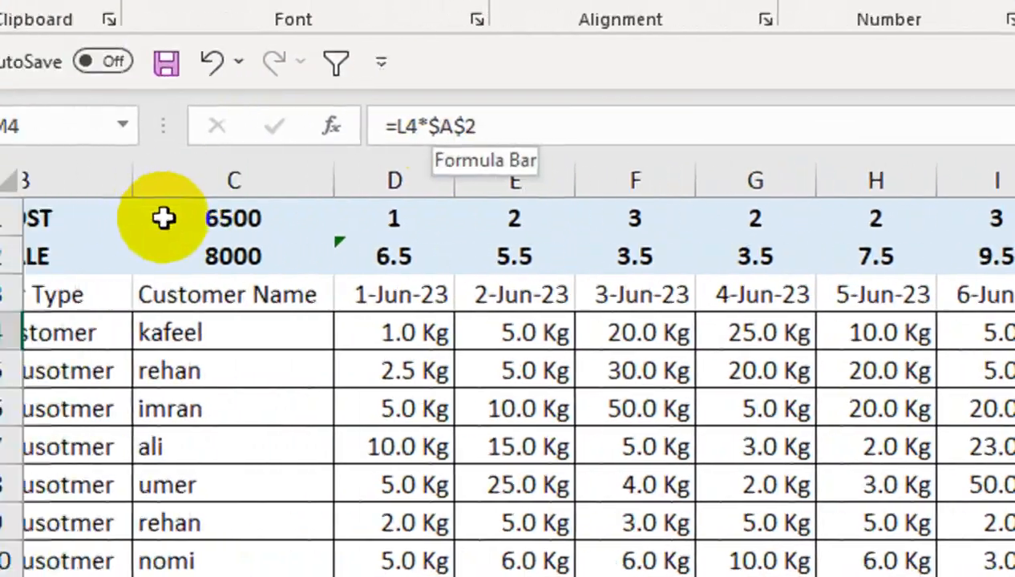
drag(286, 256, 84, 258)
click(773, 274)
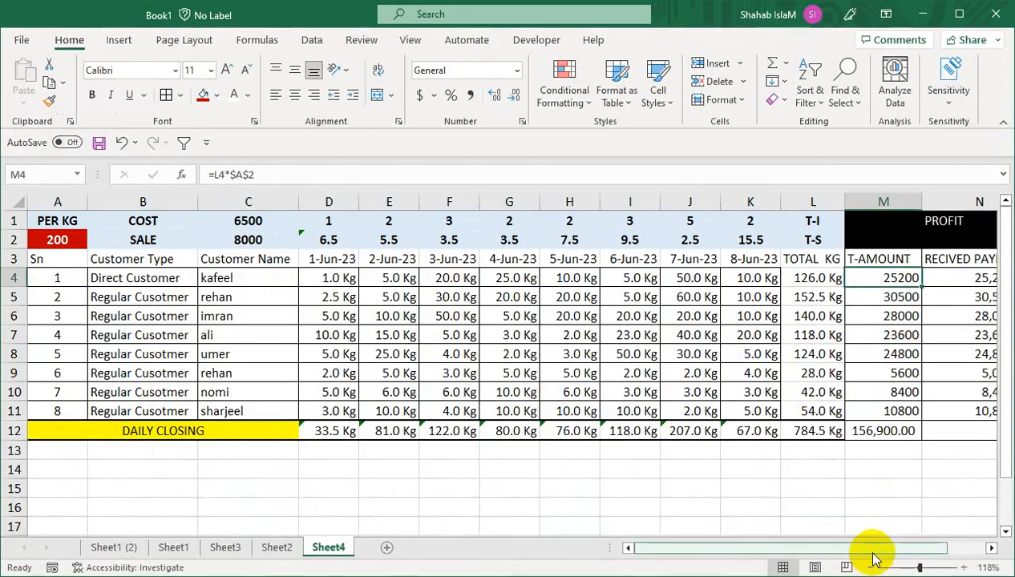
drag(873, 554, 894, 546)
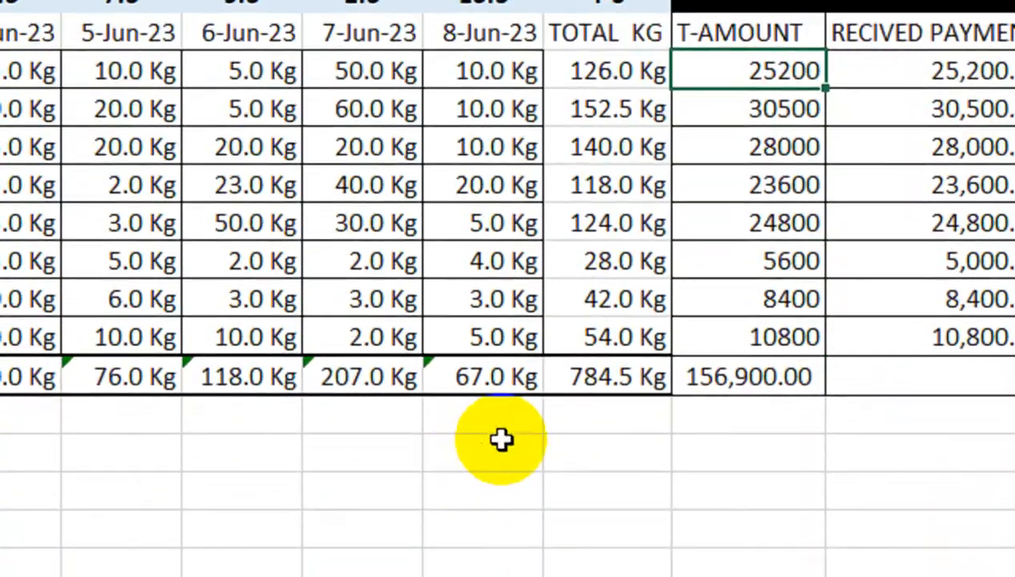
click(511, 433)
text(=)
click(480, 145)
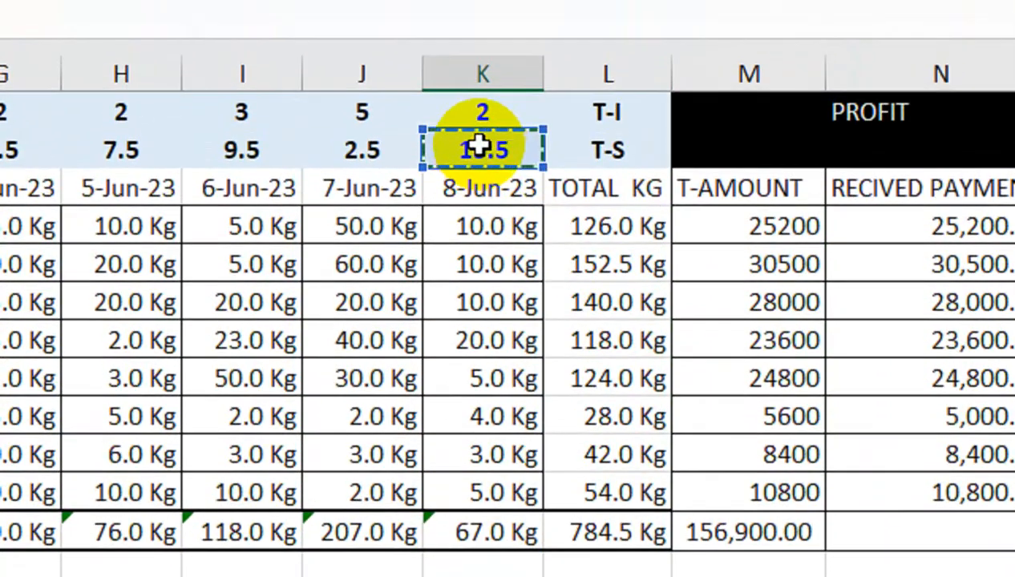
click(479, 145)
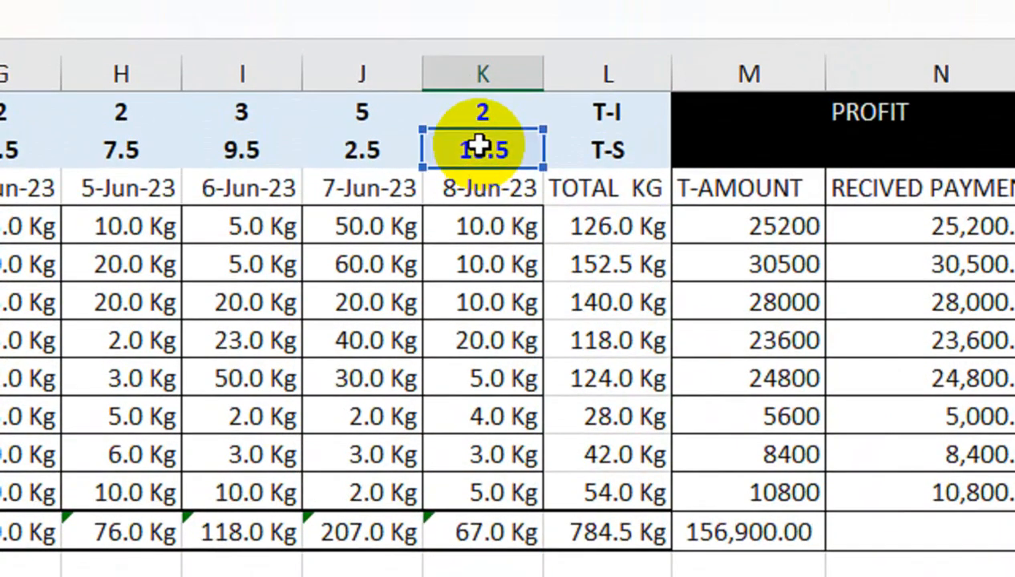
text(*)
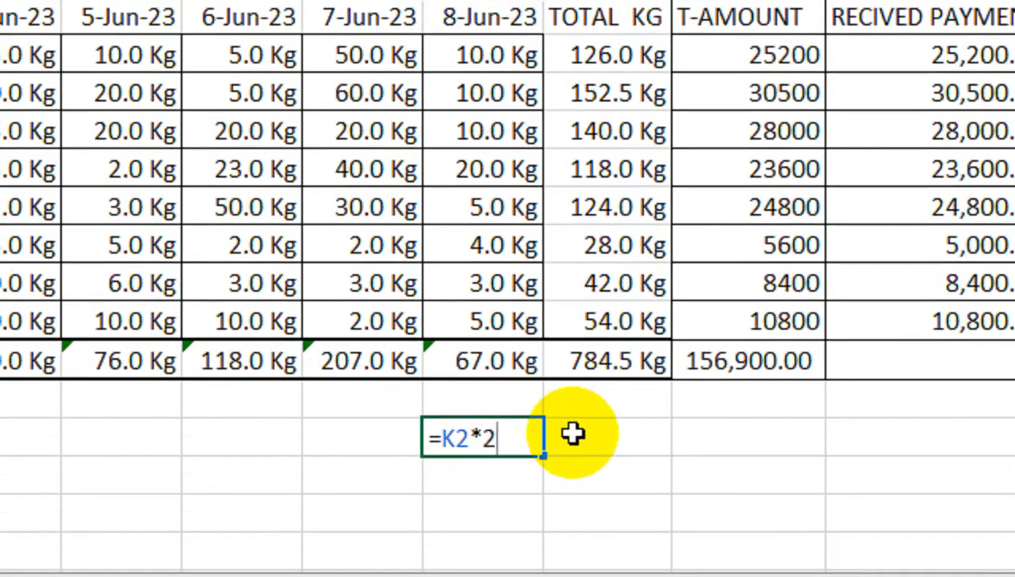
key(Return)
Step: Add the total amount and leftover value in M14 with =M12+K14, and clear the trial cells K14:M14
click(715, 443)
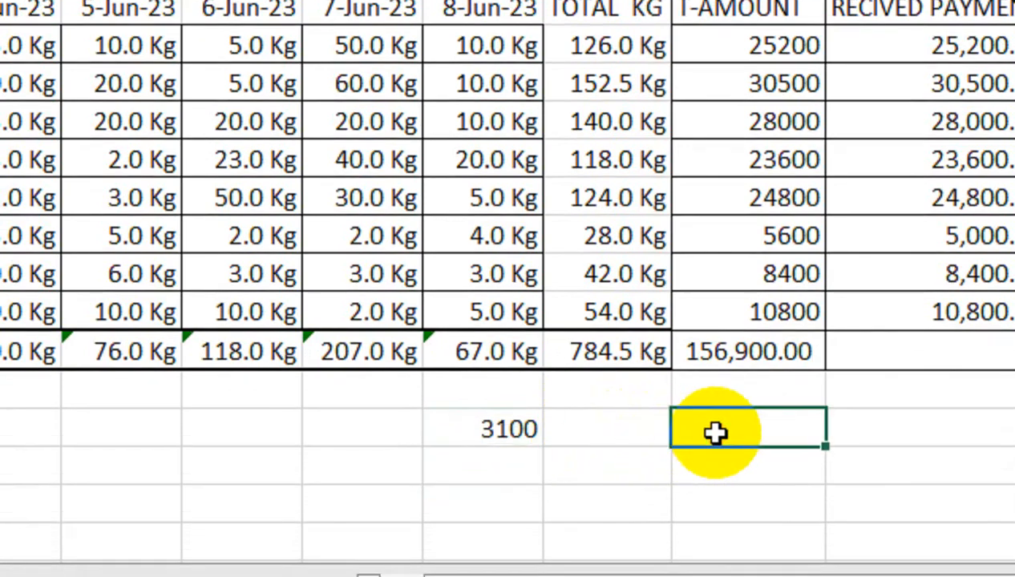
text(=)
click(739, 345)
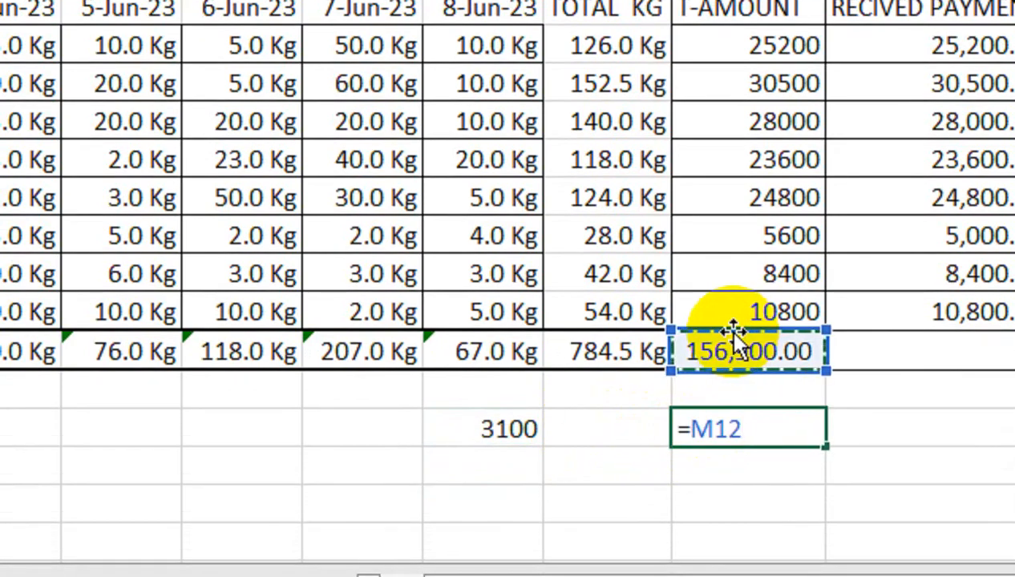
click(477, 431)
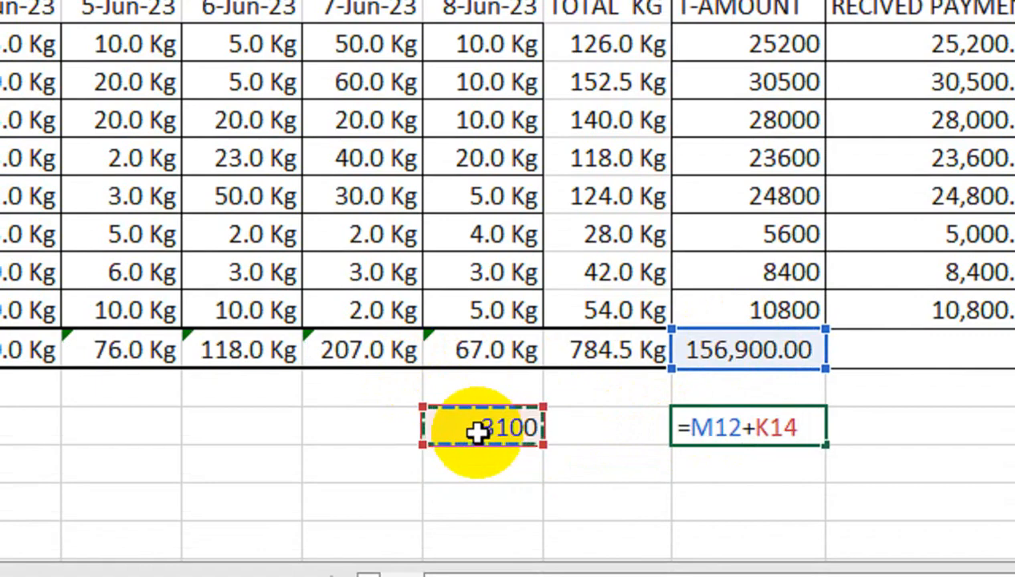
key(Return)
drag(691, 439, 514, 409)
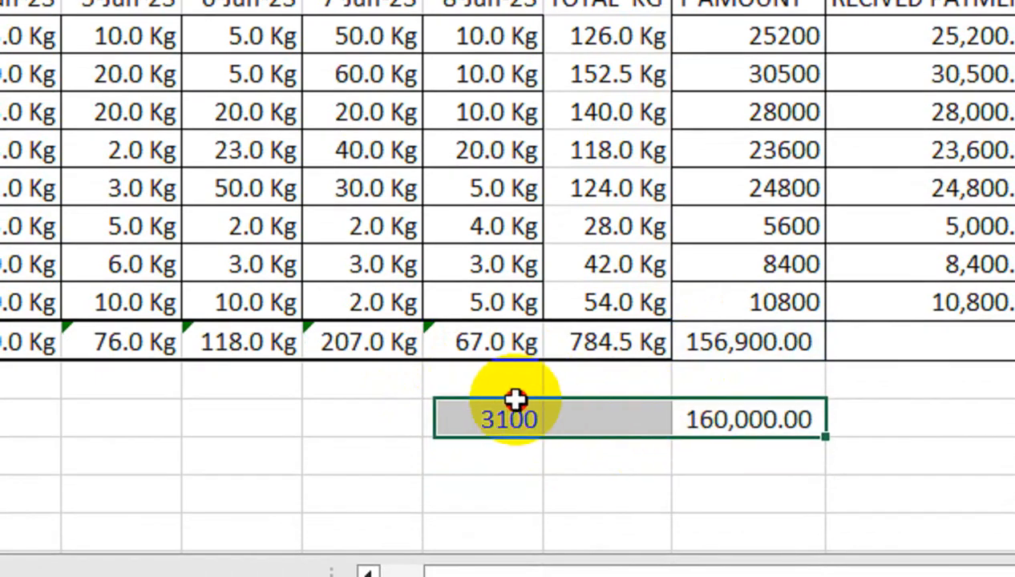
key(Delete)
Step: Calculate the T-I total in M1 with =SUM(D1:K1)*40*(C1/40)
click(724, 131)
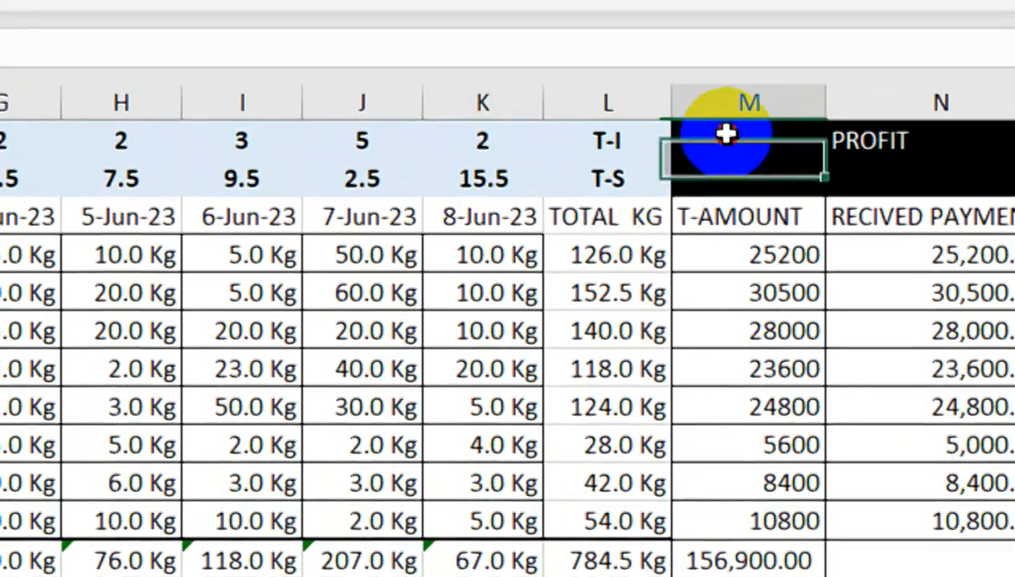
text(=SUM()
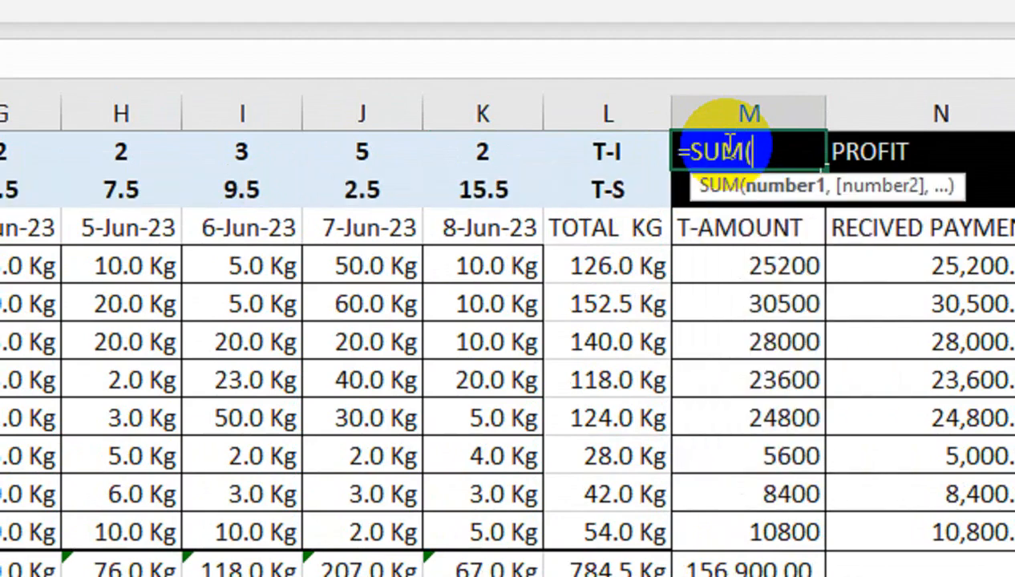
drag(489, 153, 257, 153)
text()*40/()
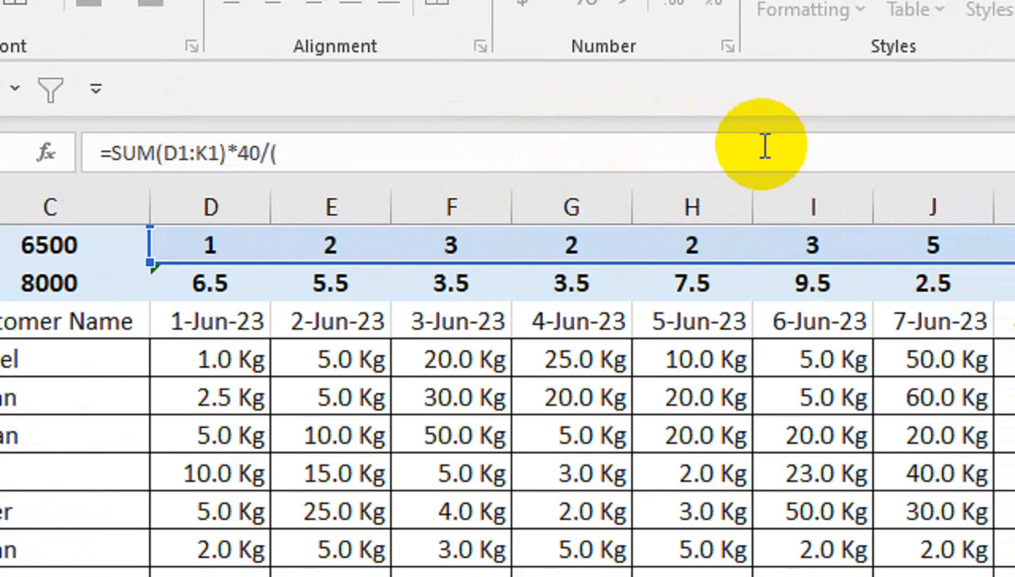
click(65, 244)
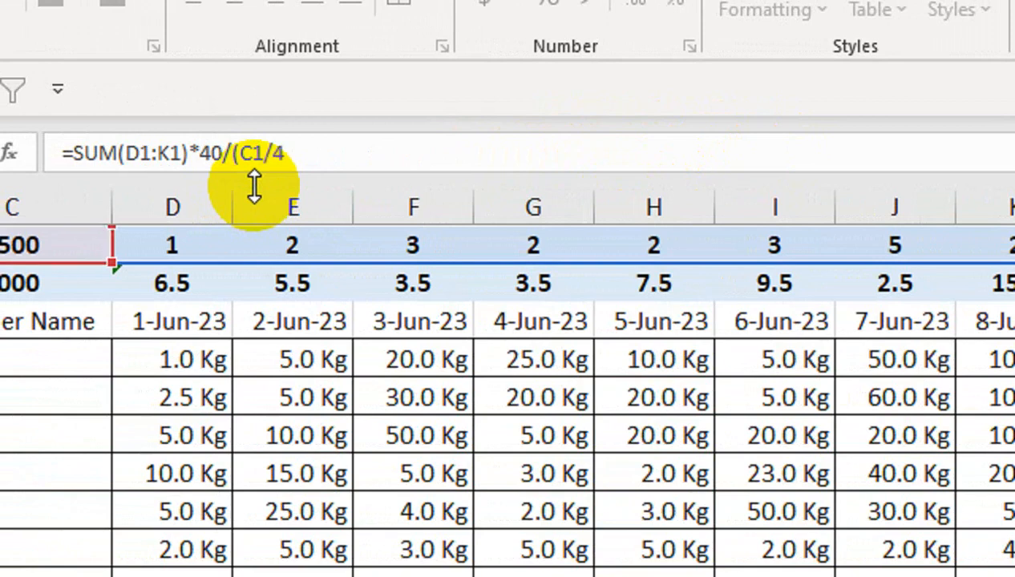
click(232, 152)
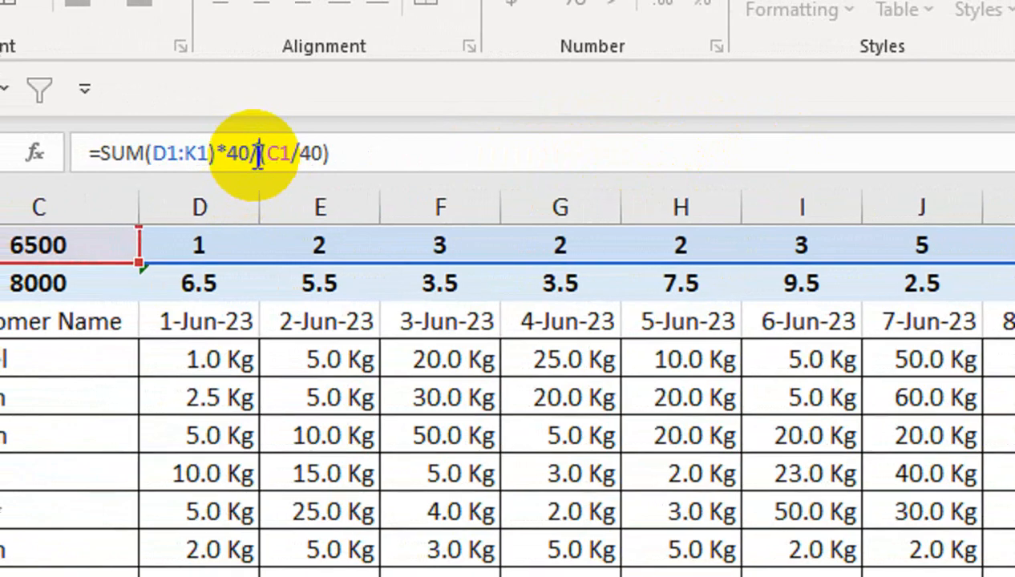
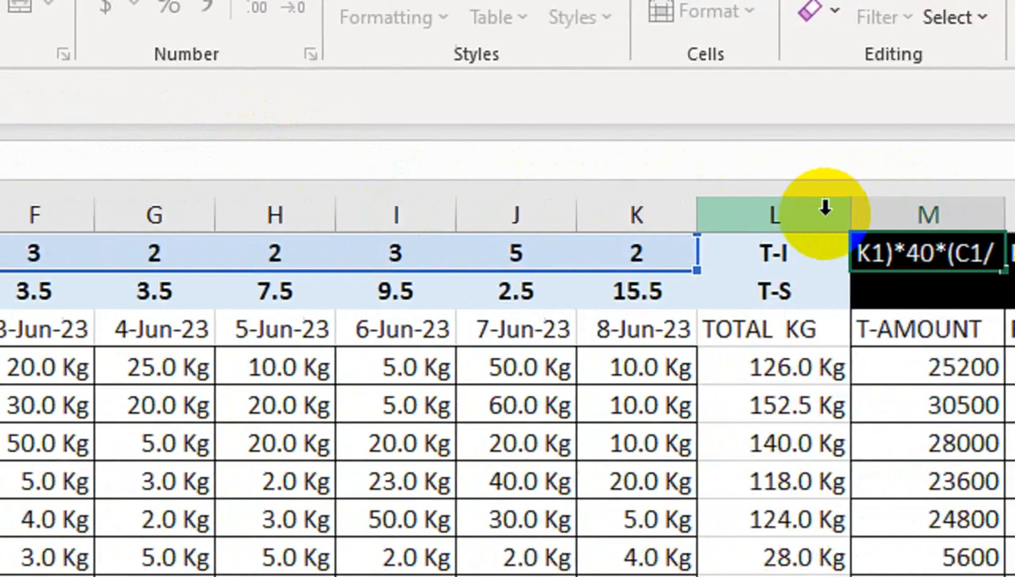
key(Return)
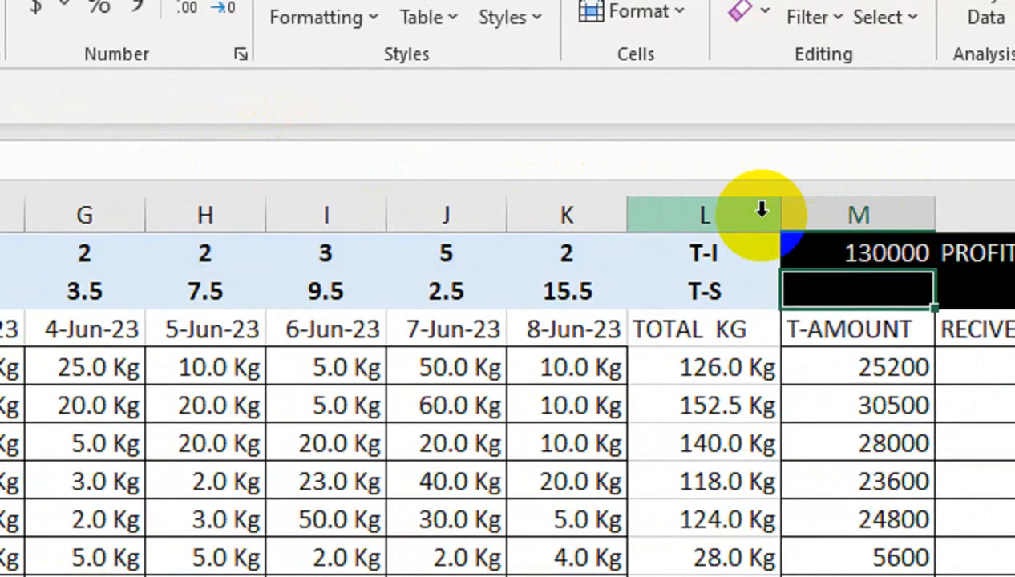
click(842, 252)
click(737, 285)
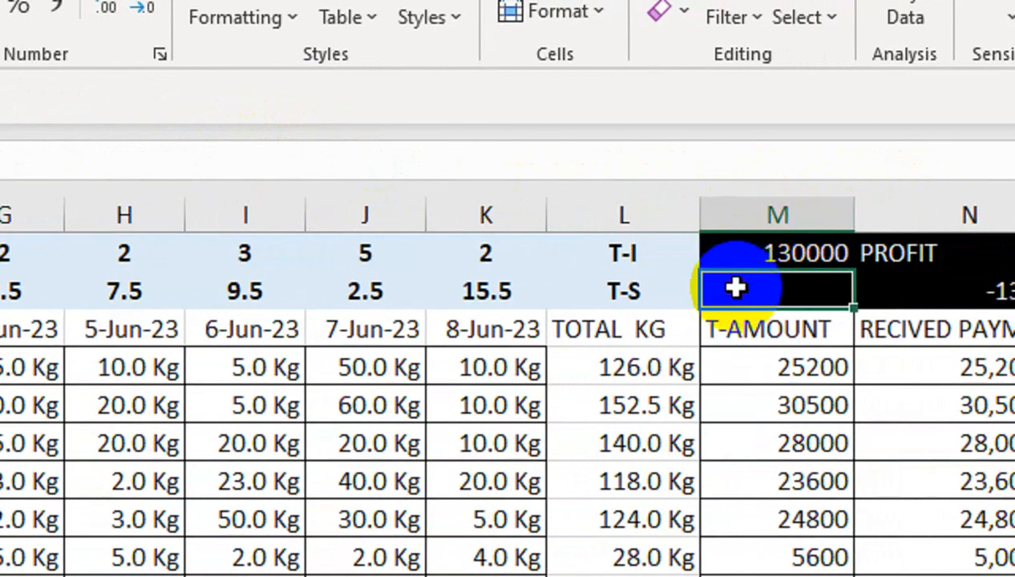
click(754, 255)
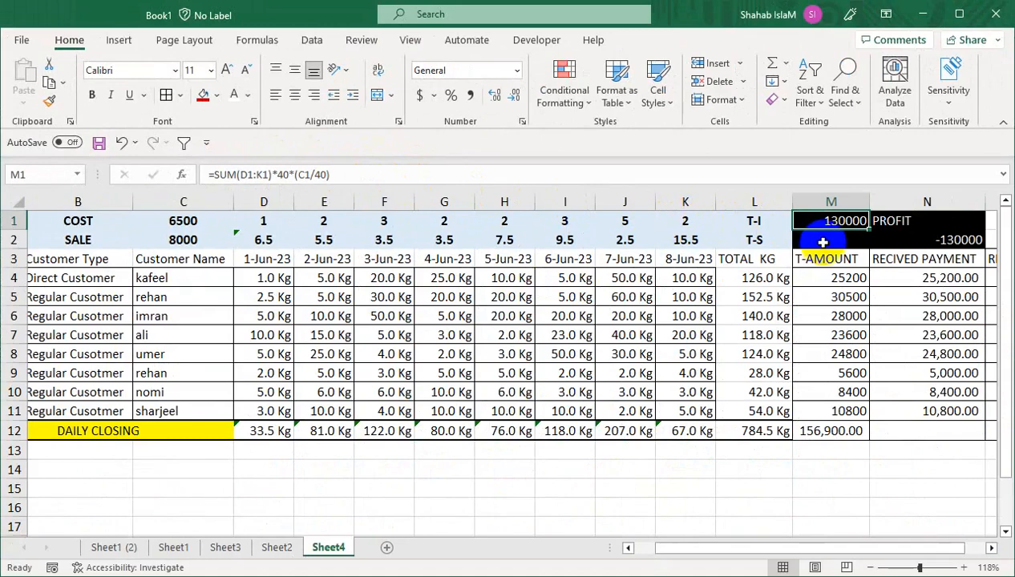
Step: Calculate the T-S total in M2 with =SUM(D1:K1)*40*(C2/40), correcting the mistaken C1:C2 reference
click(826, 240)
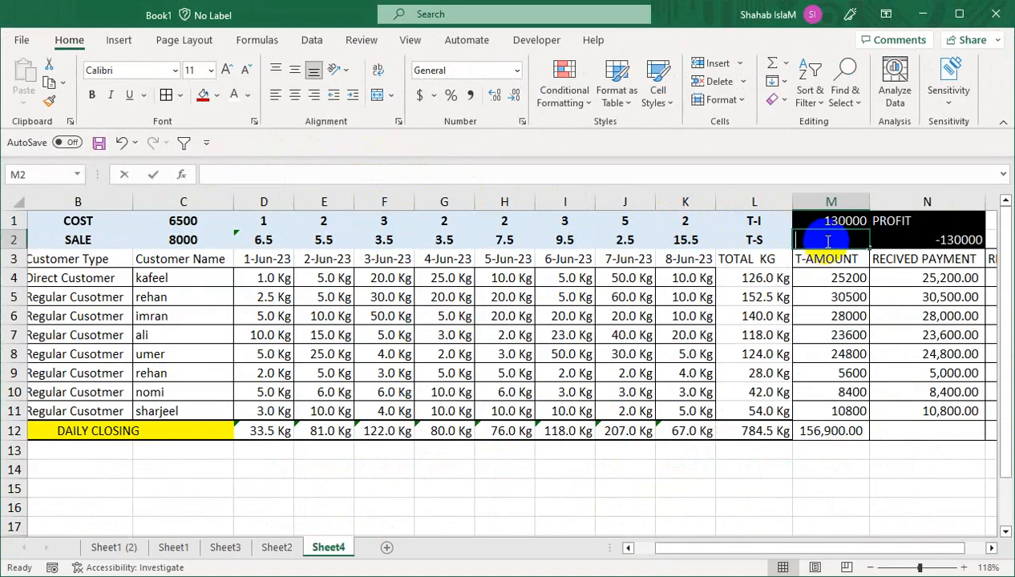
text(=sum()
drag(685, 220, 257, 218)
text()*40)
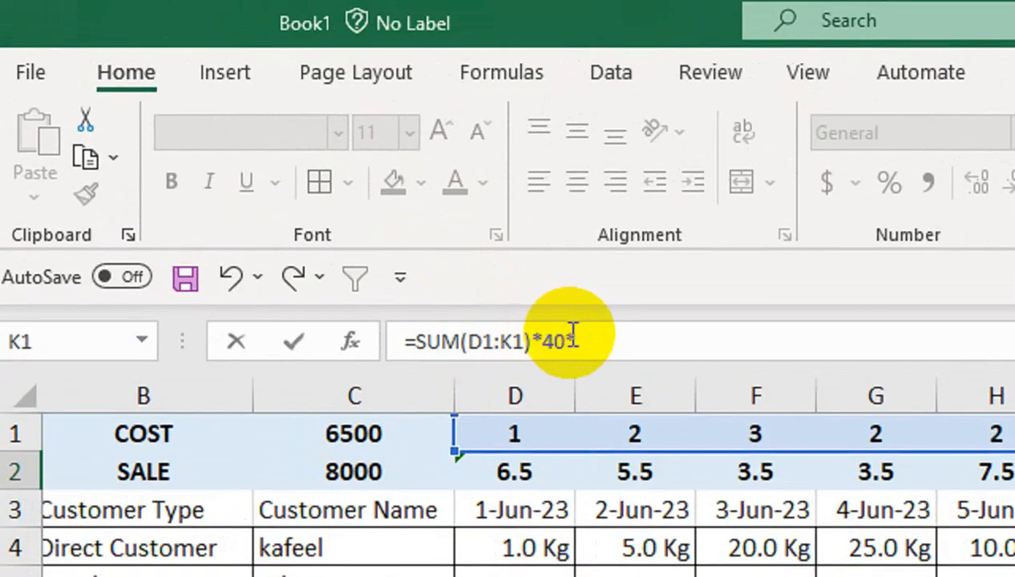
drag(351, 437, 351, 473)
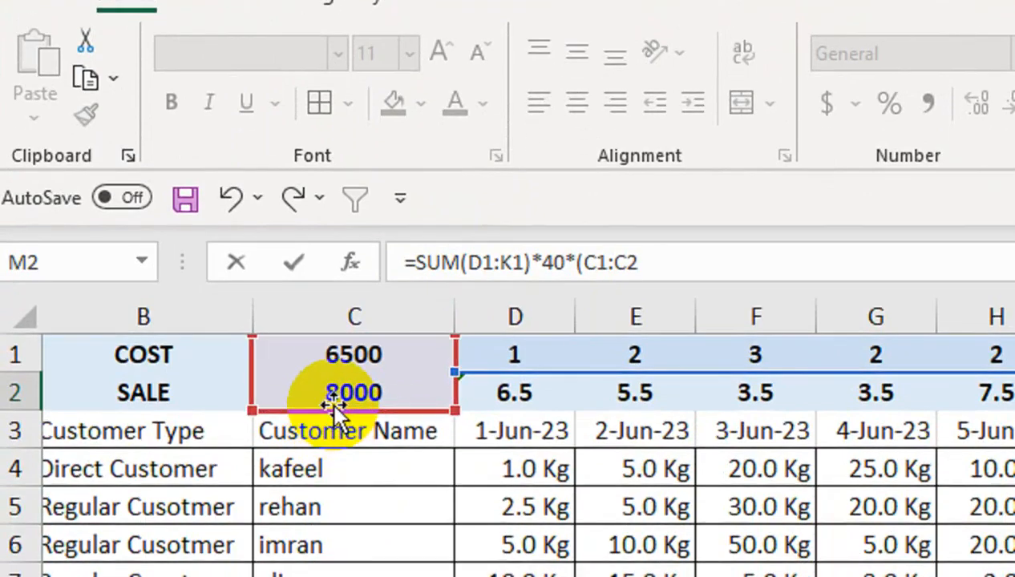
key(Return)
click(777, 436)
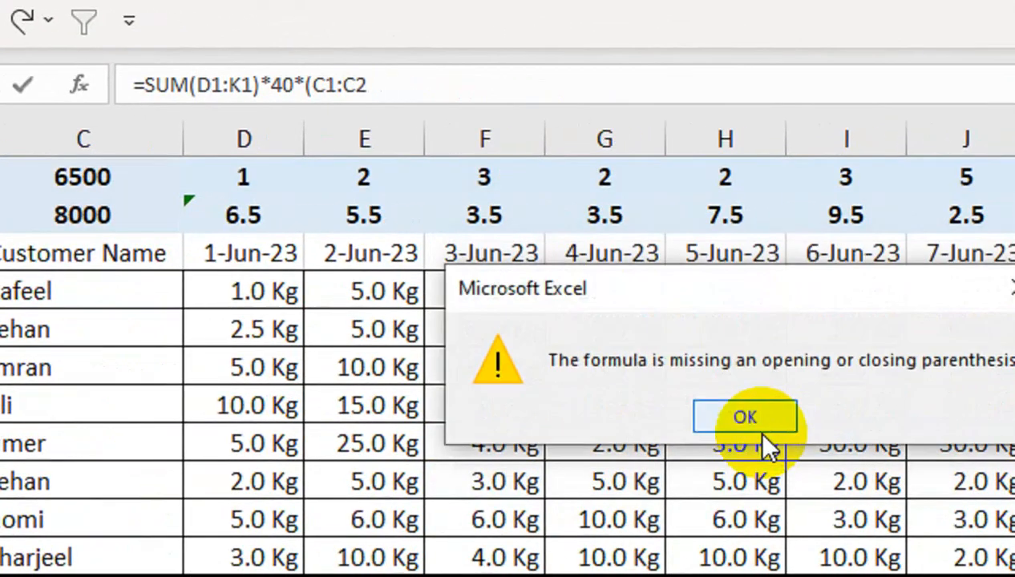
click(742, 419)
click(96, 215)
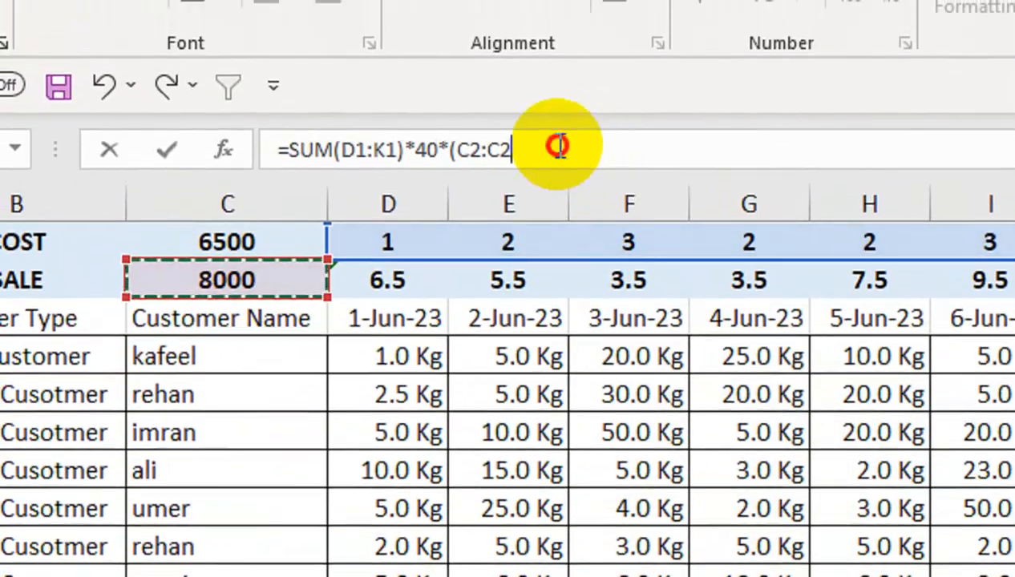
drag(416, 73, 337, 70)
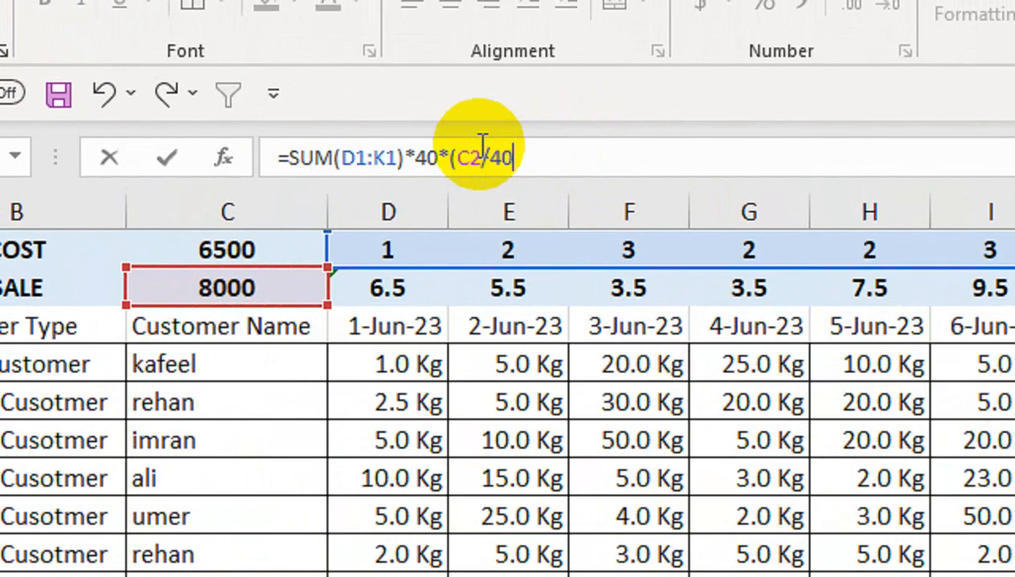
key(Return)
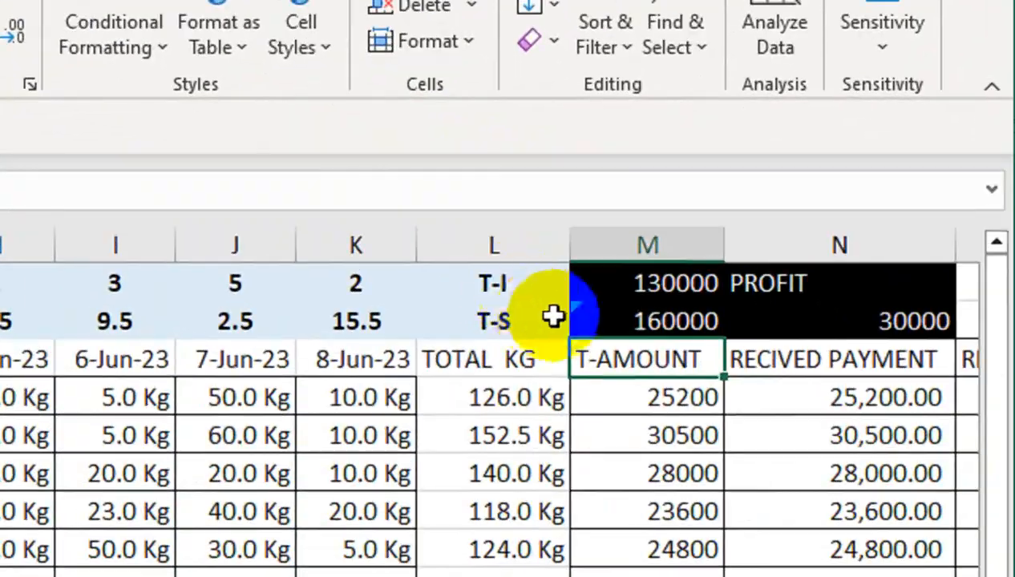
click(606, 317)
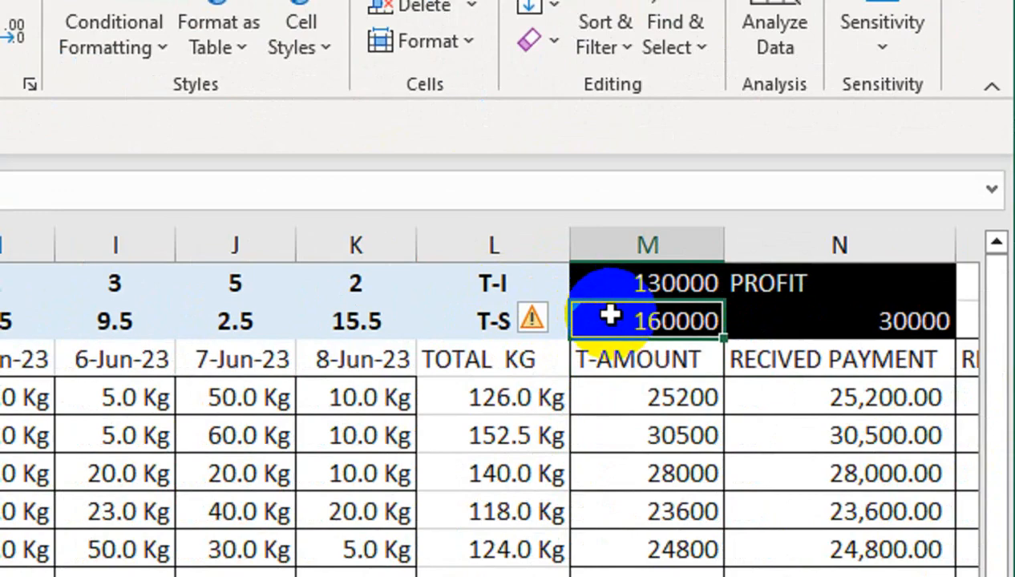
click(780, 324)
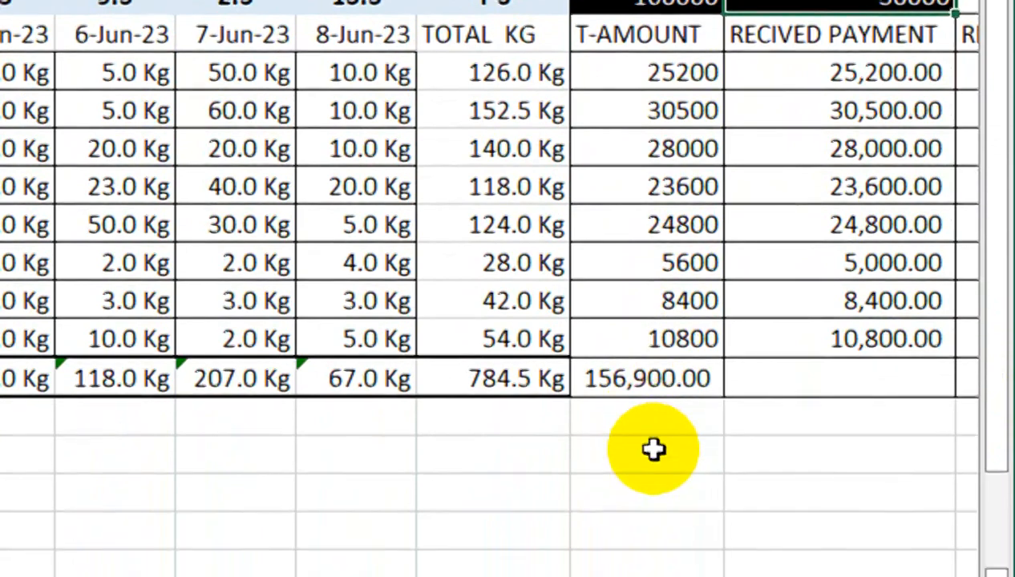
Step: Calculate the 8-Jun leftover's value in M14 with =K2*200
click(653, 433)
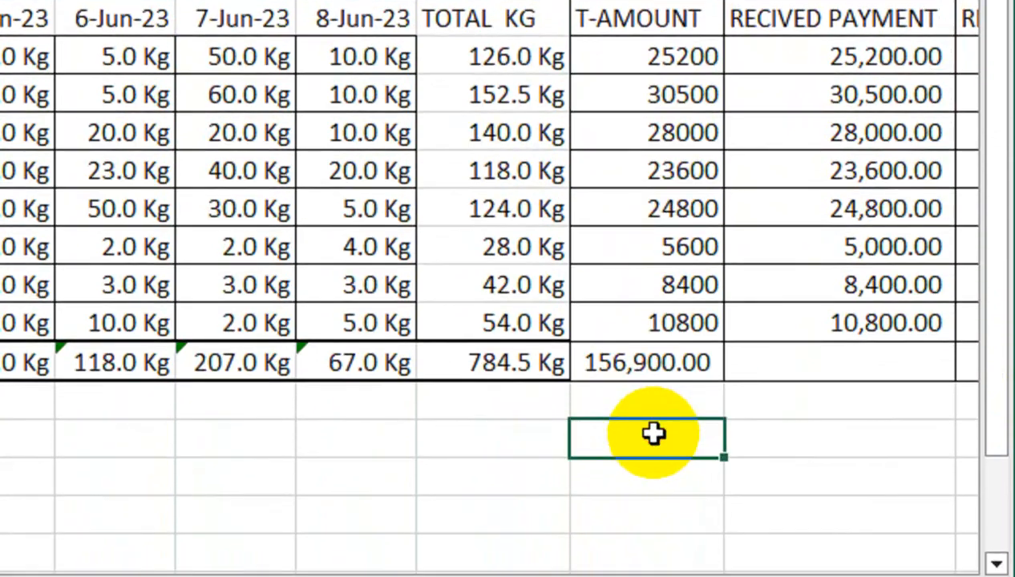
text(=)
click(356, 90)
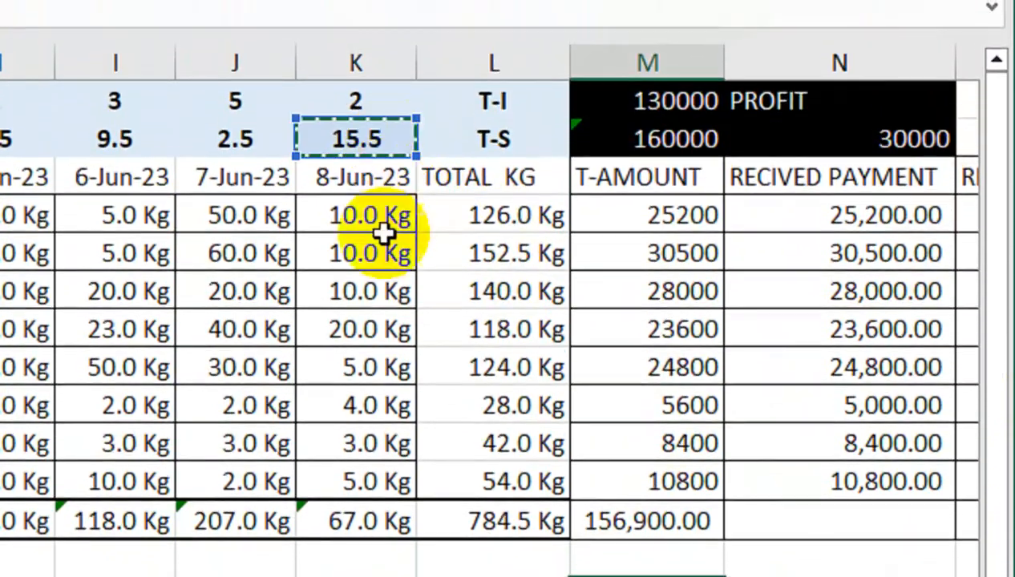
text(*200)
key(Return)
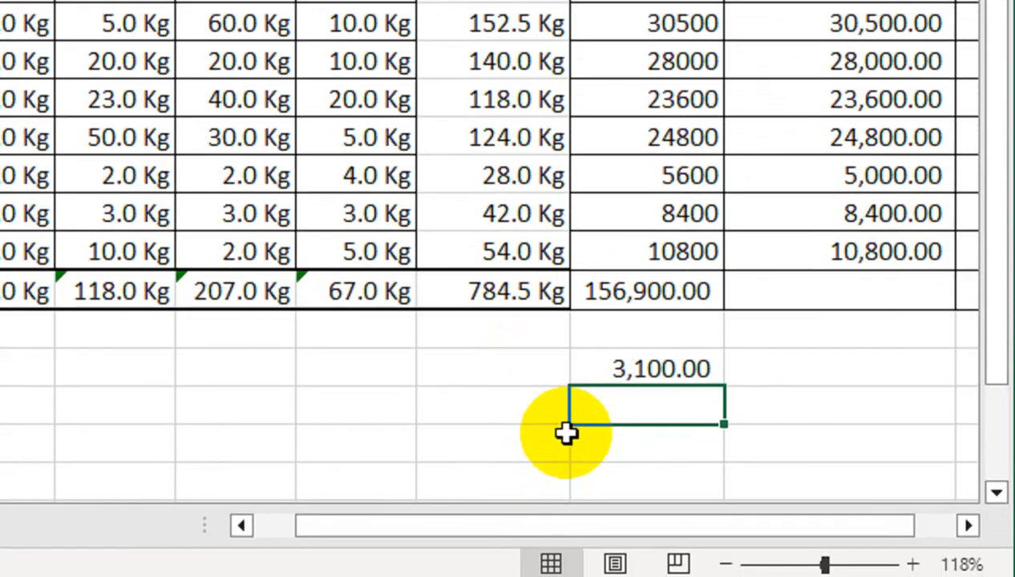
Step: Add the total amount and leftover value in M15 with =M12+M14, and clear the trial cells M14:M15
text(=)
click(620, 298)
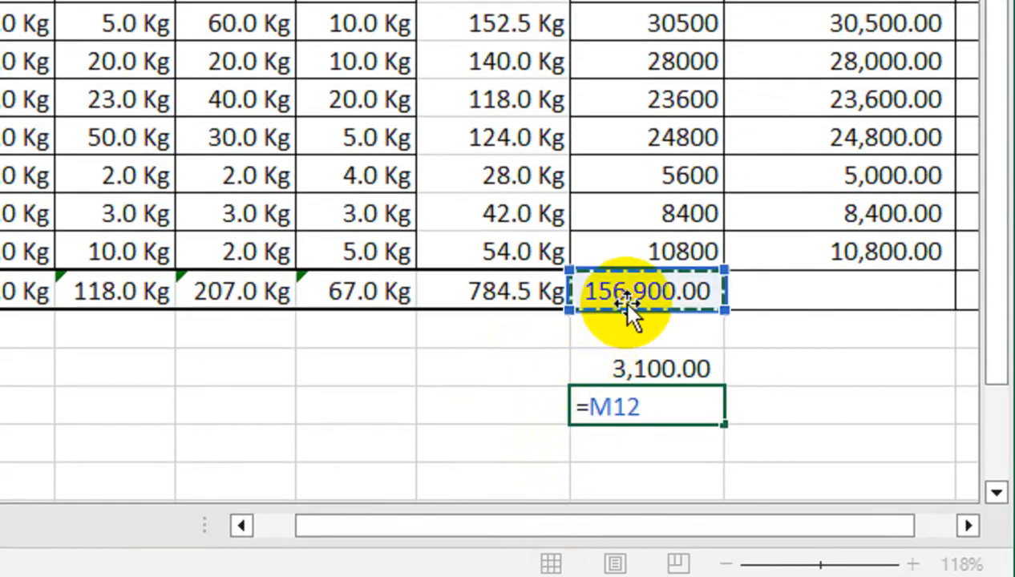
text(+)
click(642, 356)
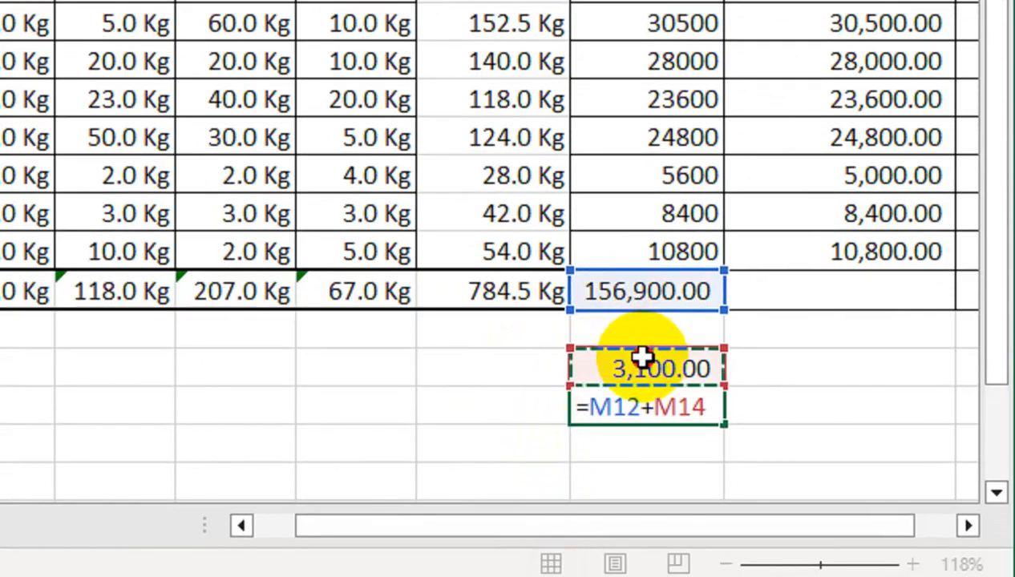
key(Return)
key(Up)
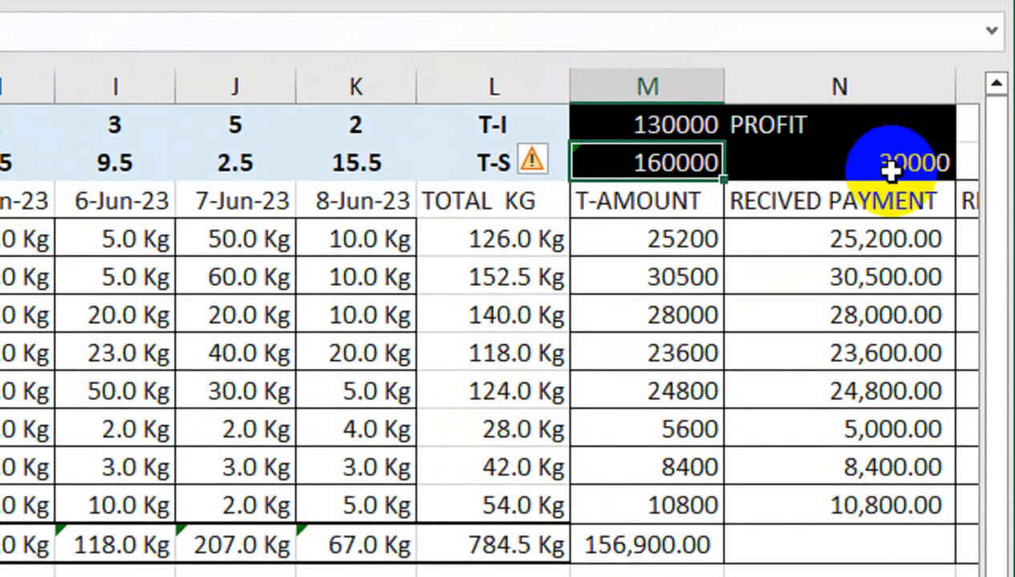
click(891, 133)
drag(625, 363, 633, 393)
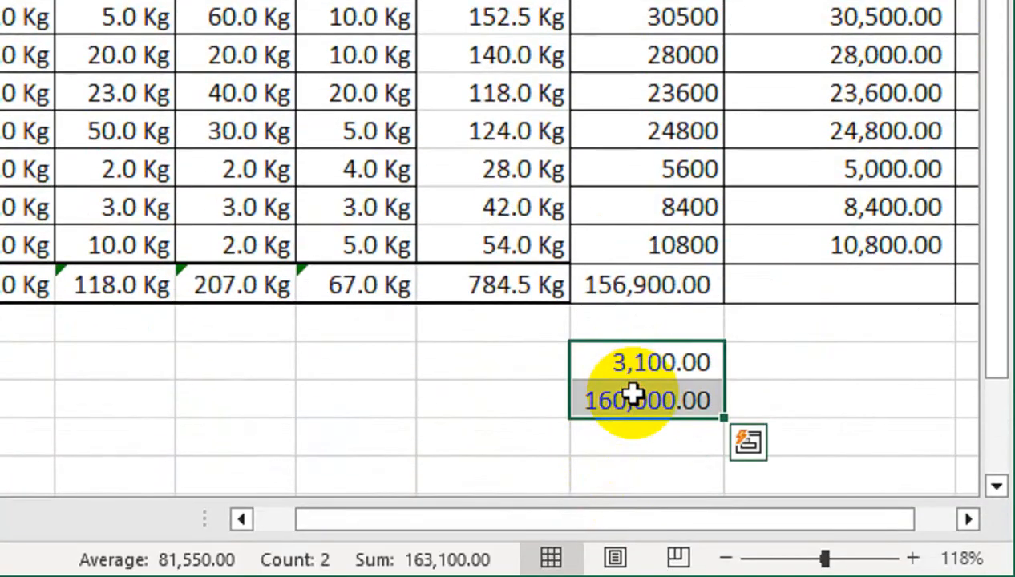
key(Delete)
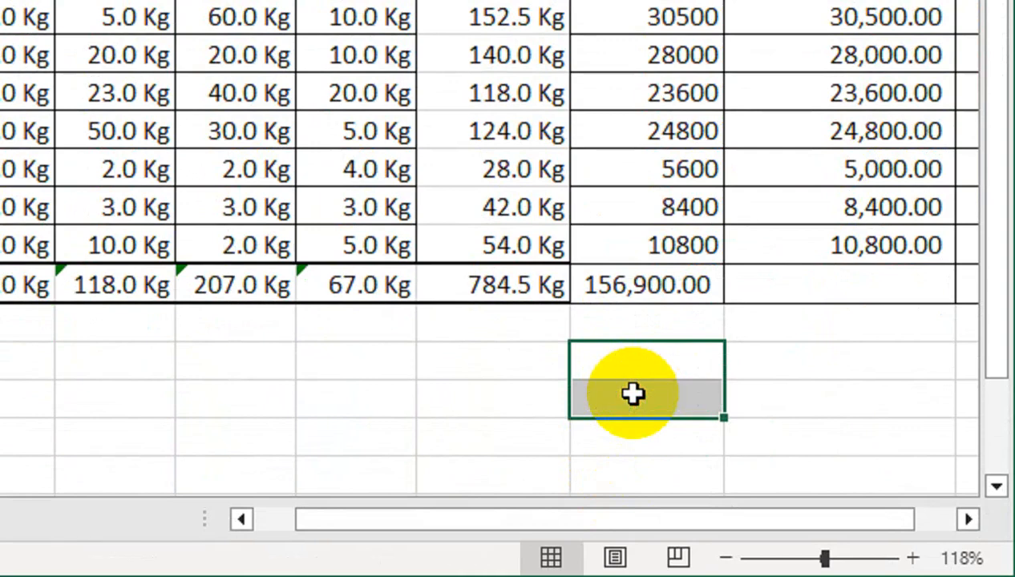
Step: Apply the Accent1 cell style to the daily closing totals in D12:M12
click(673, 201)
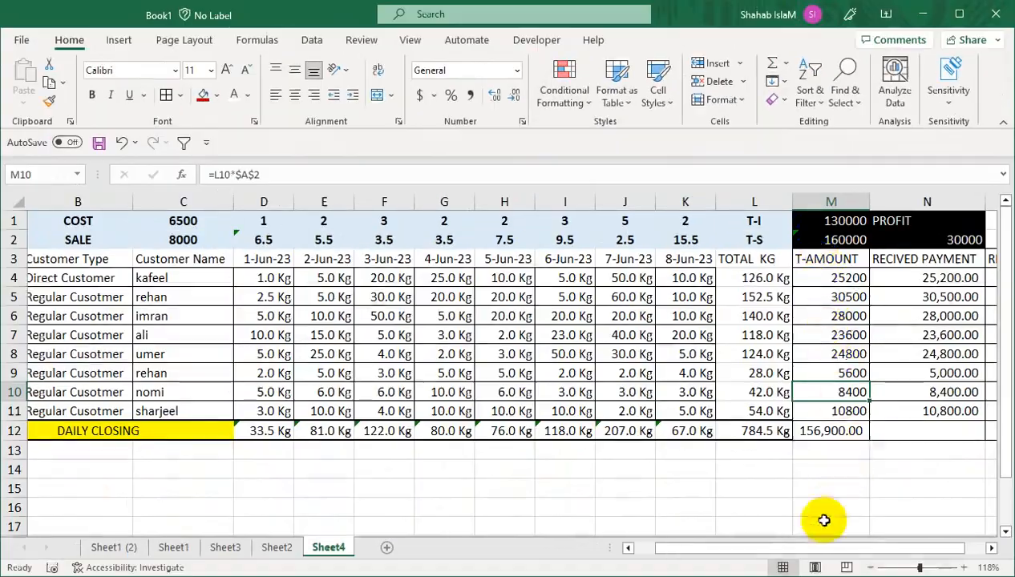
drag(816, 547, 853, 548)
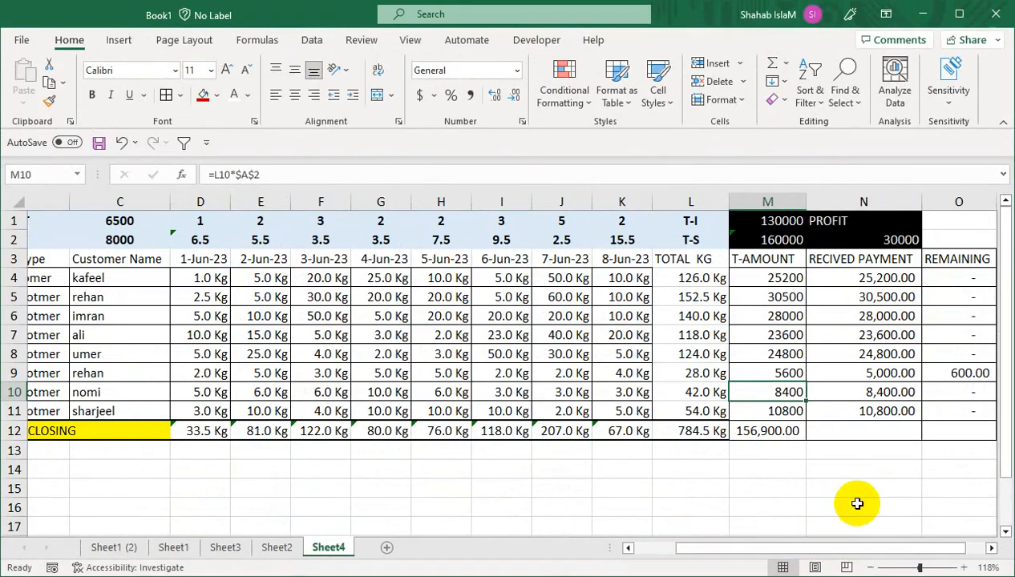
drag(773, 552, 689, 550)
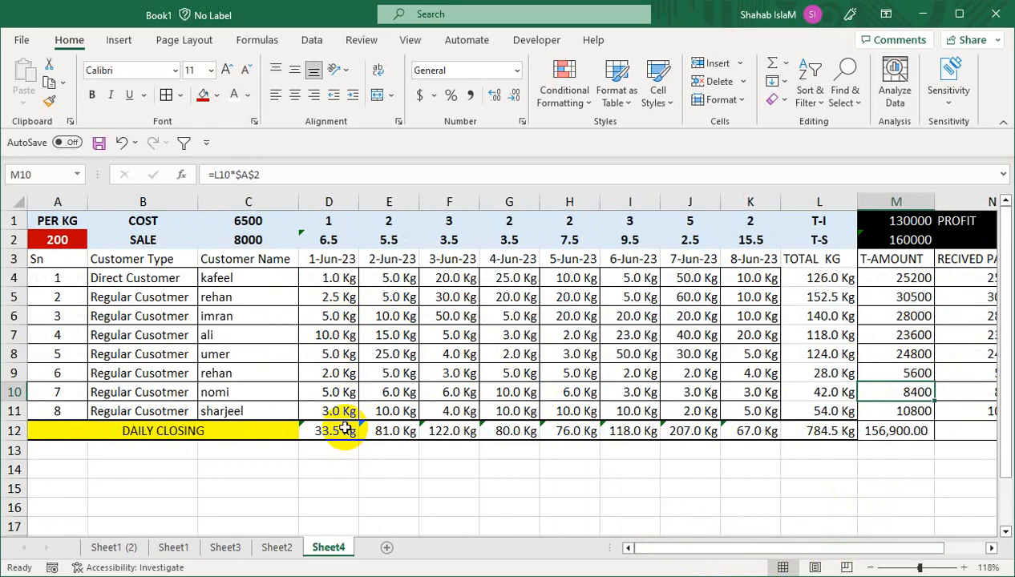
drag(345, 429, 902, 431)
click(216, 94)
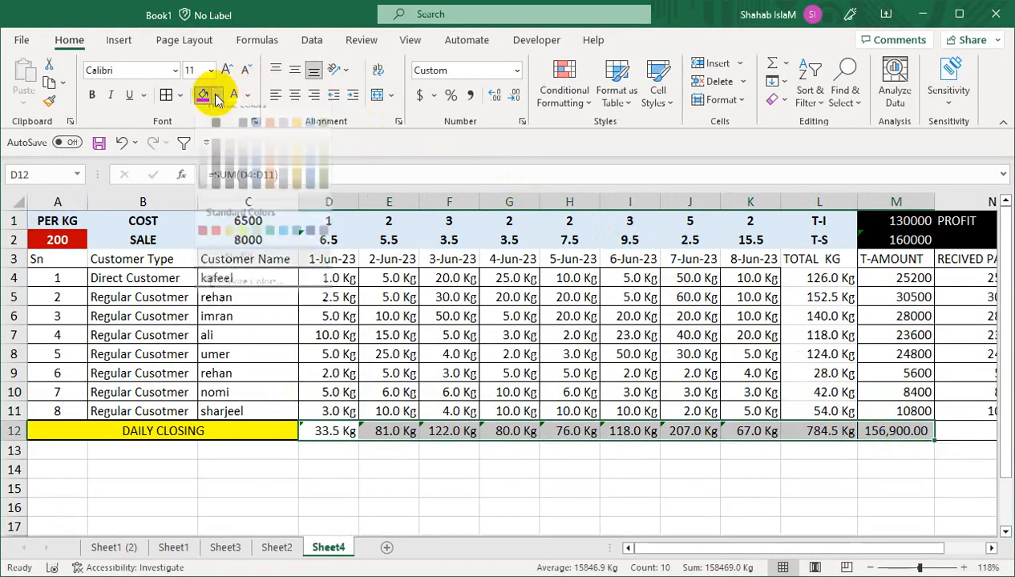
click(657, 89)
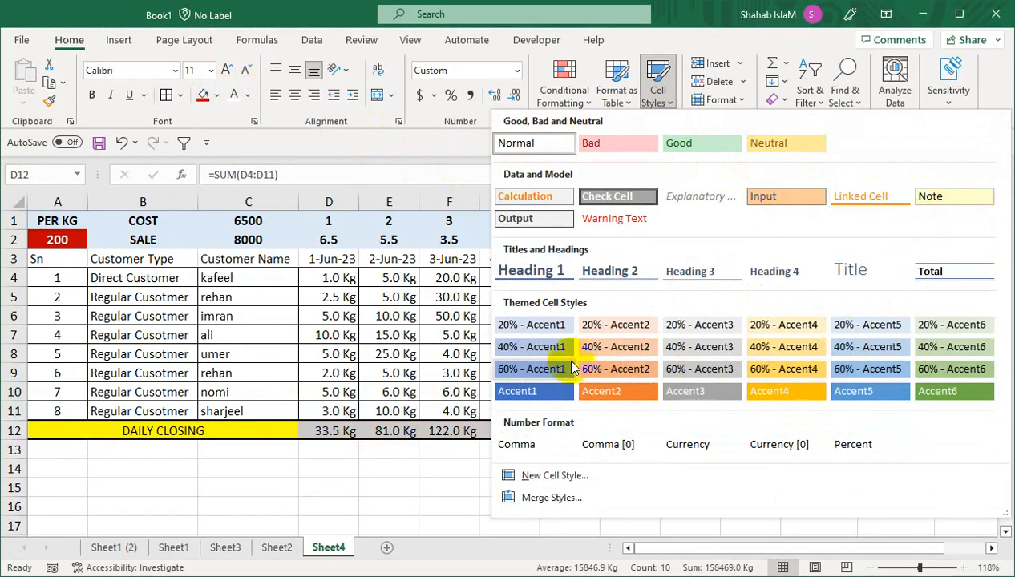
click(552, 401)
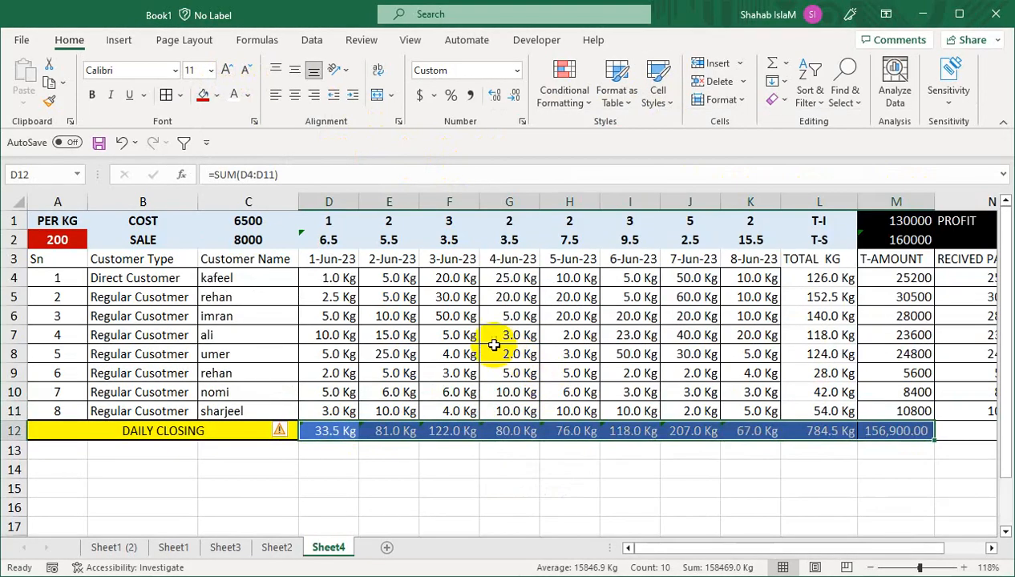
Step: Apply the Accent6 cell style to the cost and sale rows in B1:L2 and set their font colour to black
drag(834, 222, 118, 242)
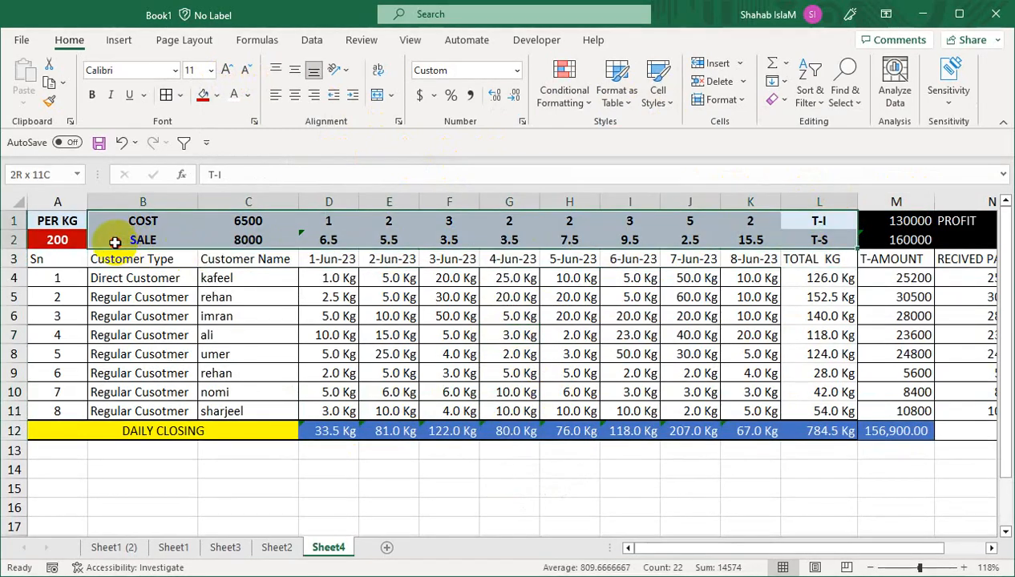
click(670, 102)
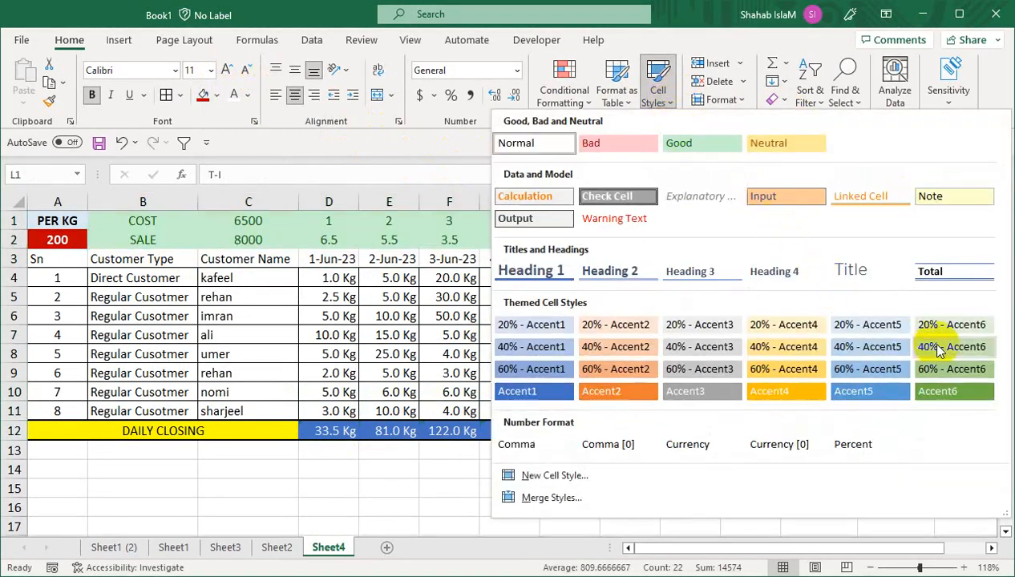
click(934, 391)
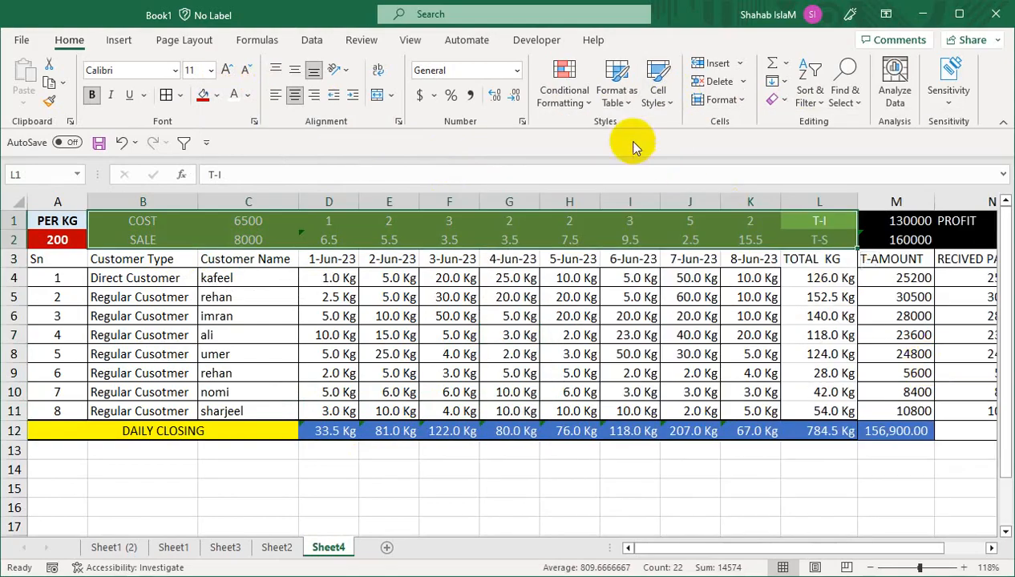
click(248, 96)
click(246, 161)
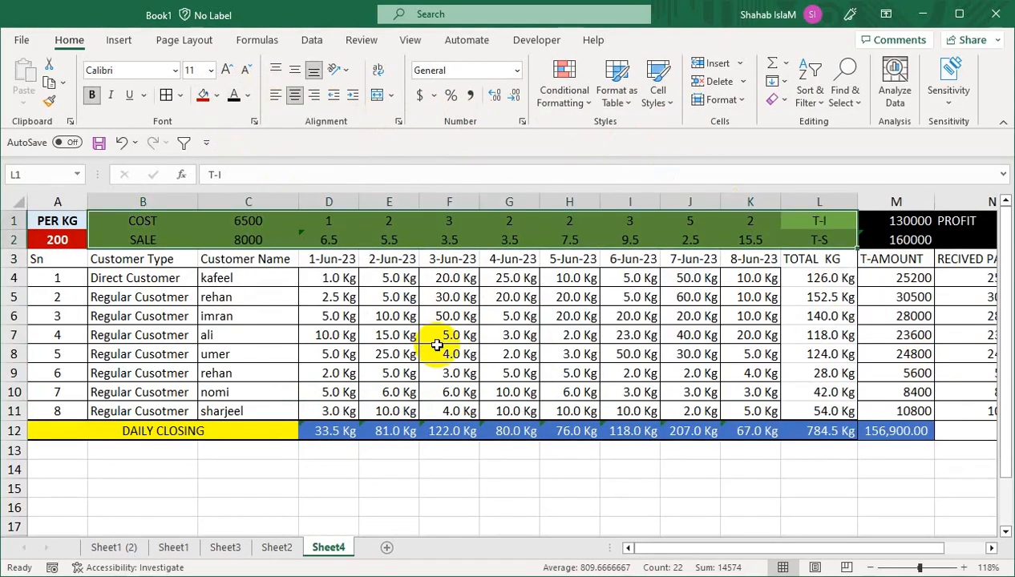
click(442, 344)
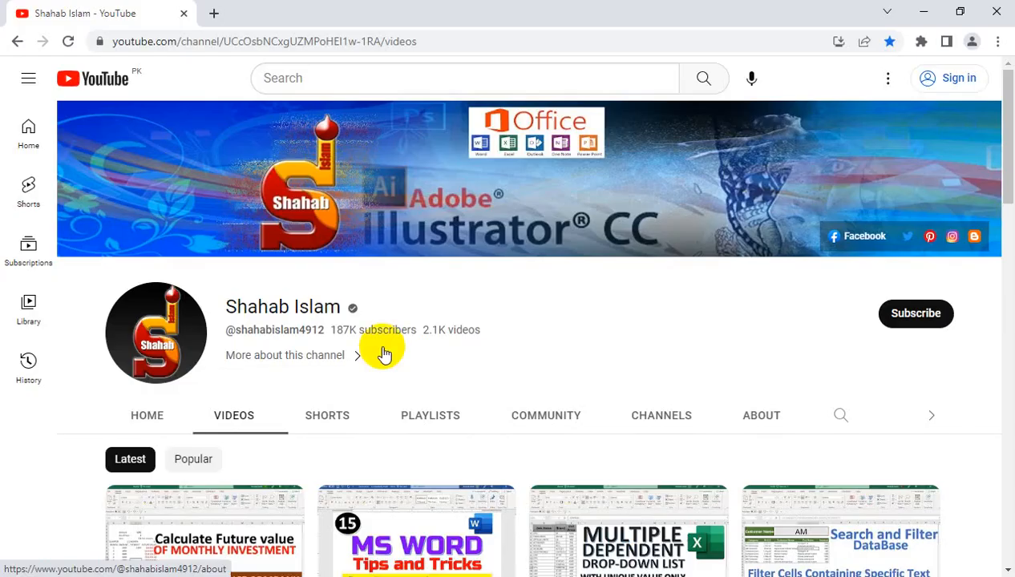